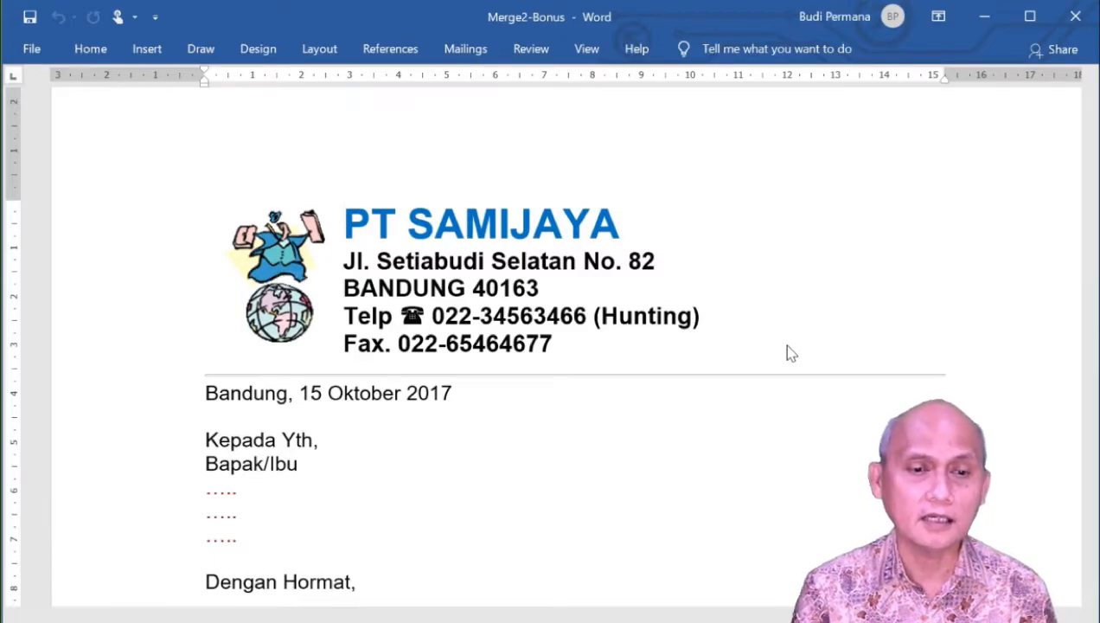
double_click(471, 49)
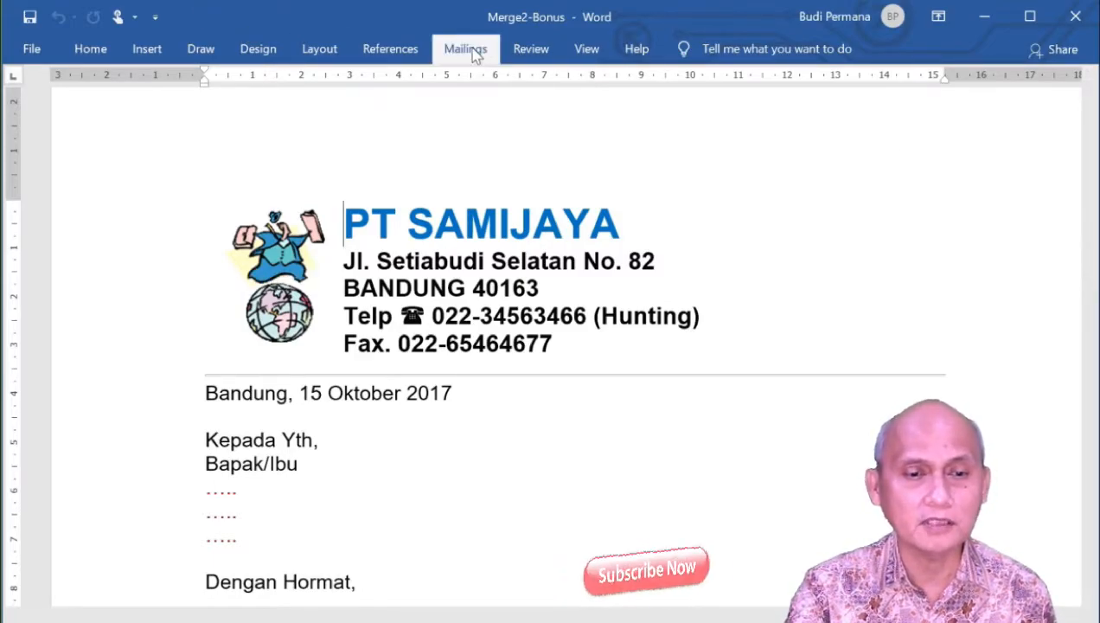
click(239, 130)
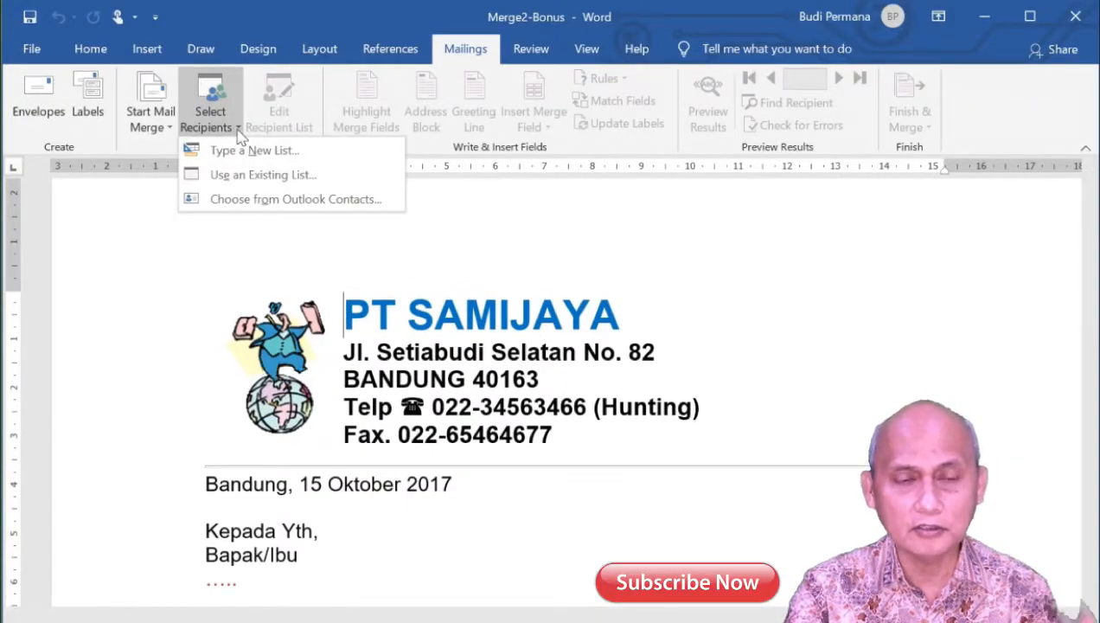
click(290, 15)
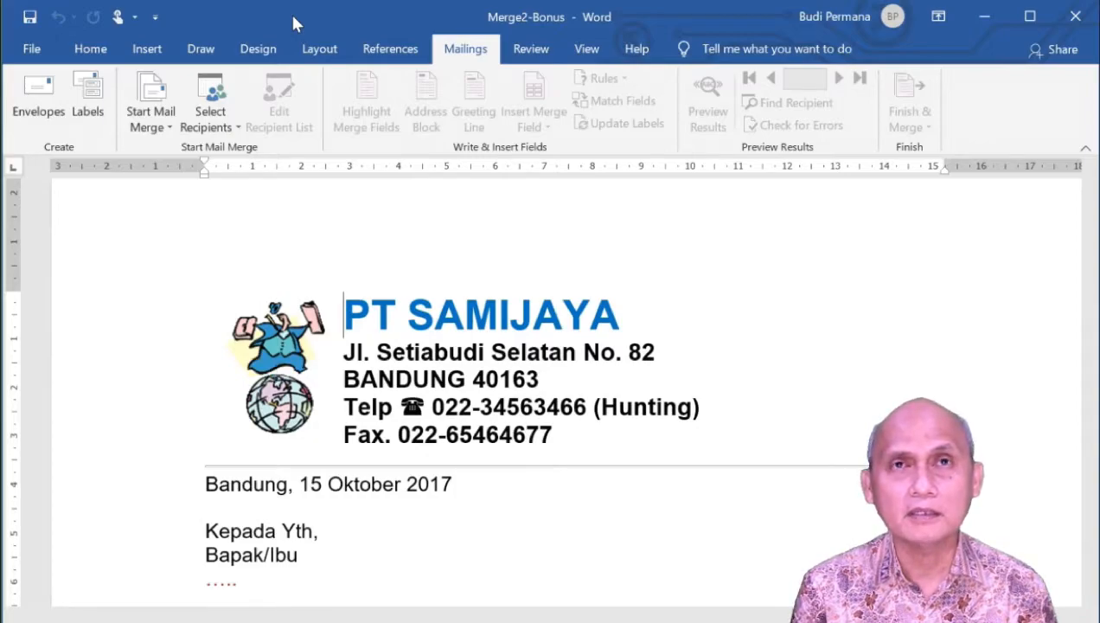
click(227, 126)
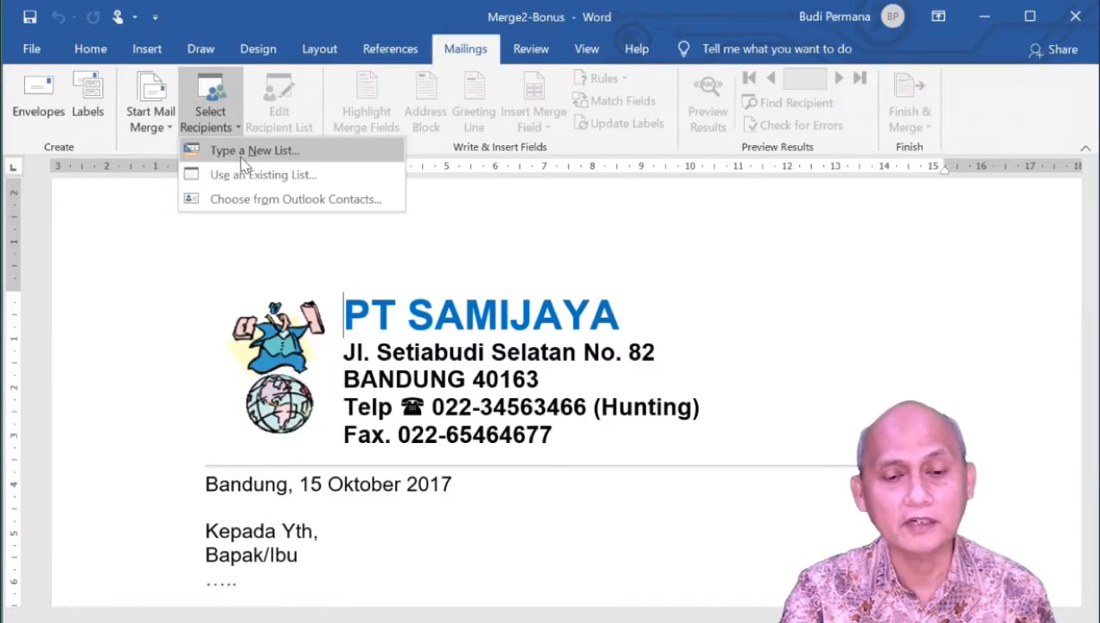
click(463, 239)
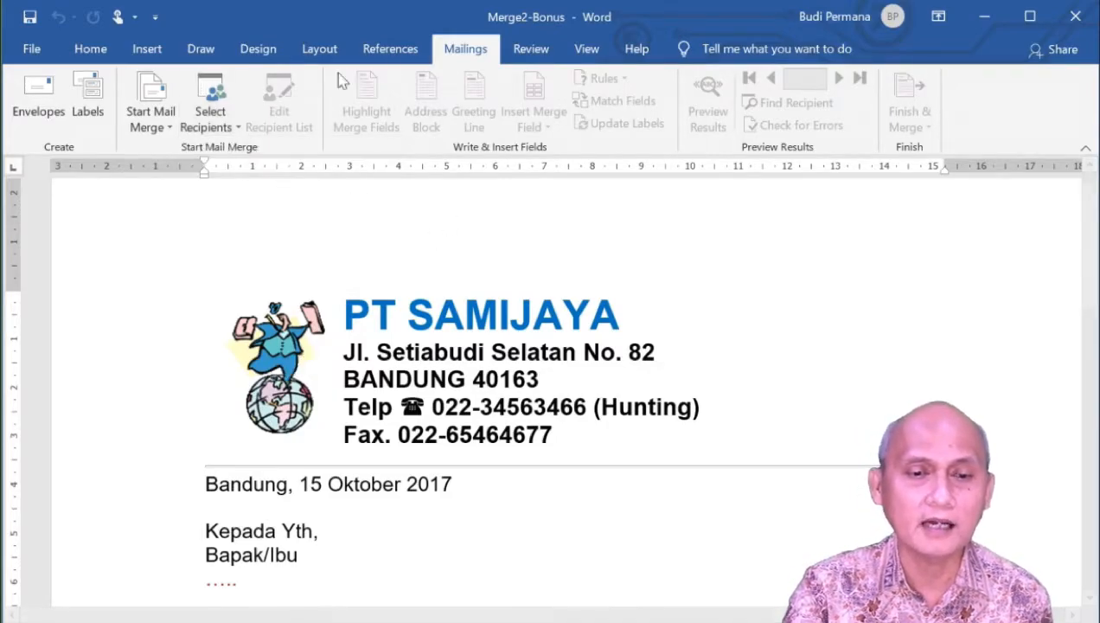
double_click(465, 51)
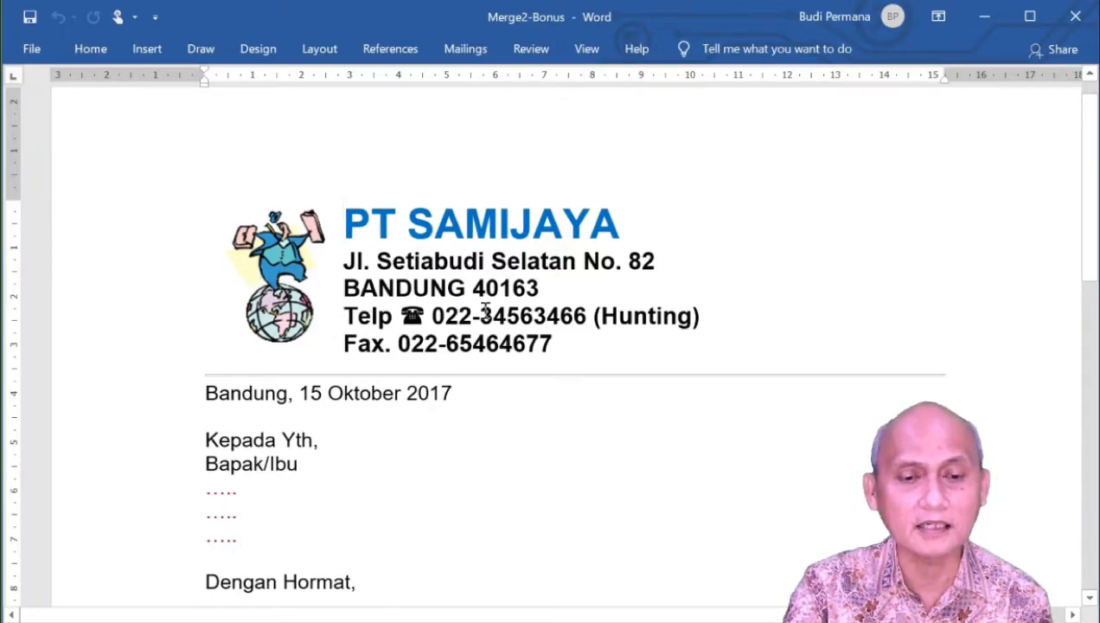
Step: Change the year in the letter's date line to 2020 so it reads "Bandung, 15 Oktober 2020"
scroll(488, 310, down, 1)
scroll(489, 310, down, 1)
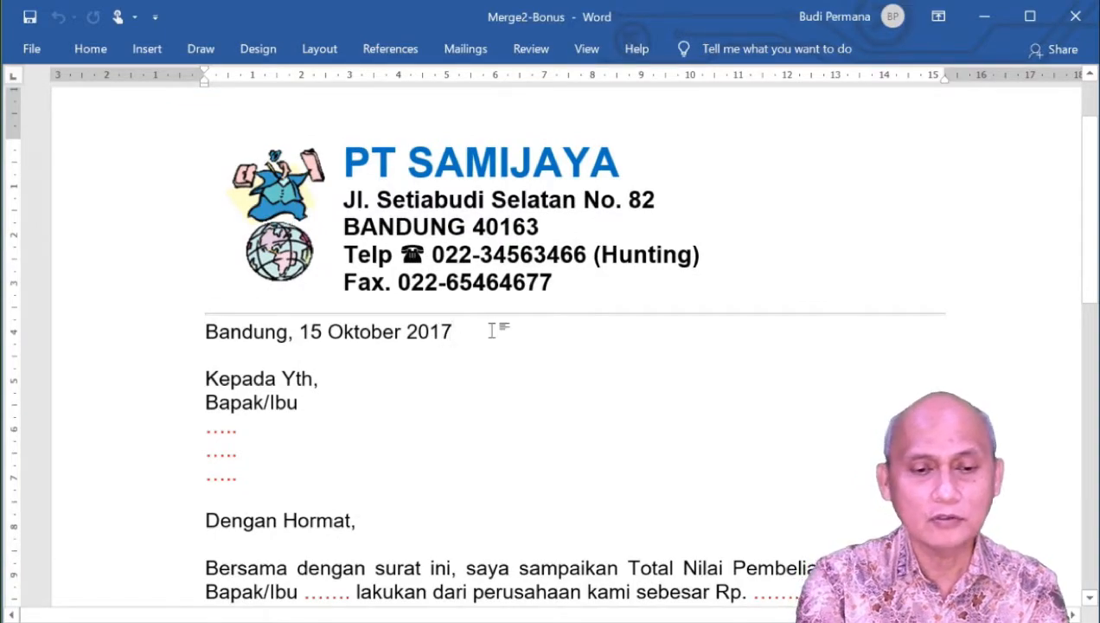
key(BackSpace)
key(BackSpace)
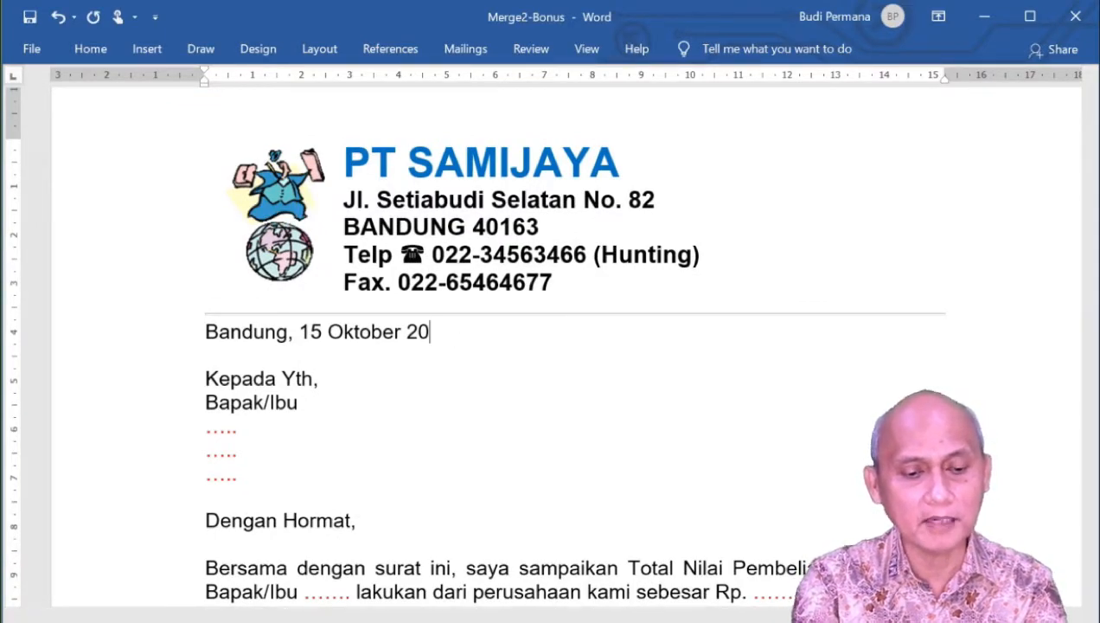
text(20)
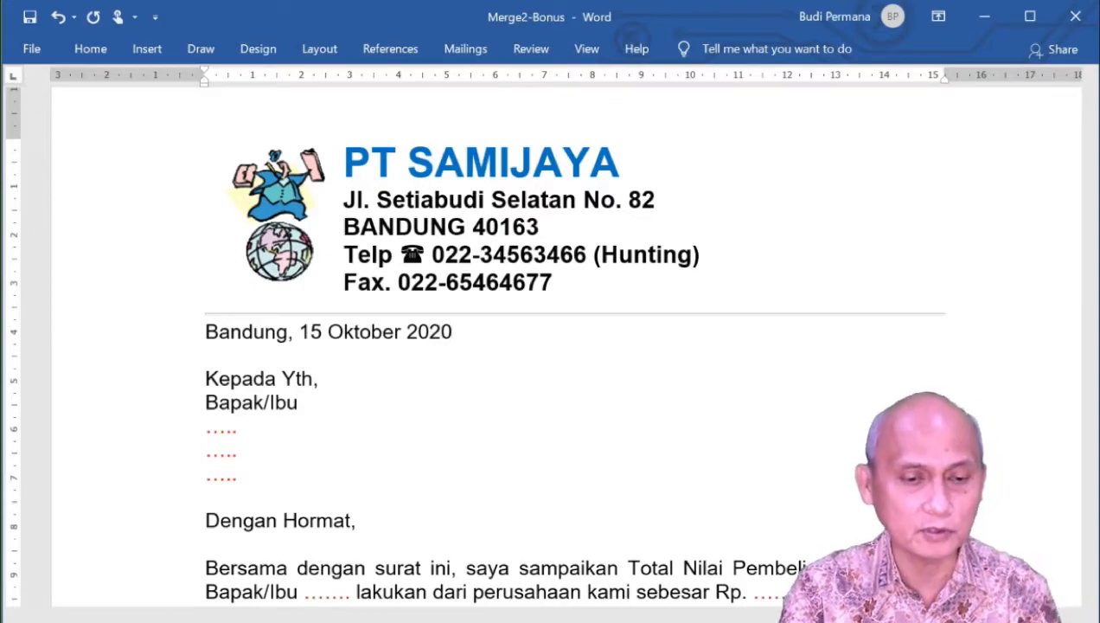
Step: Change the year of the payment deadline in the letter's body paragraph to 2020
scroll(320, 370, down, 1)
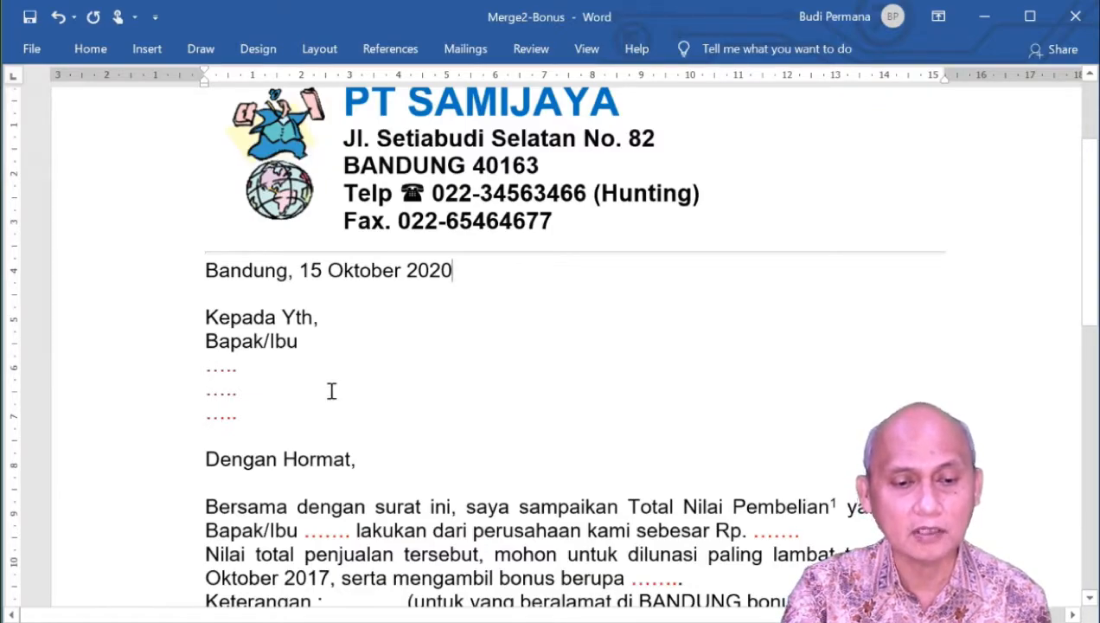
scroll(329, 390, down, 1)
scroll(331, 391, down, 1)
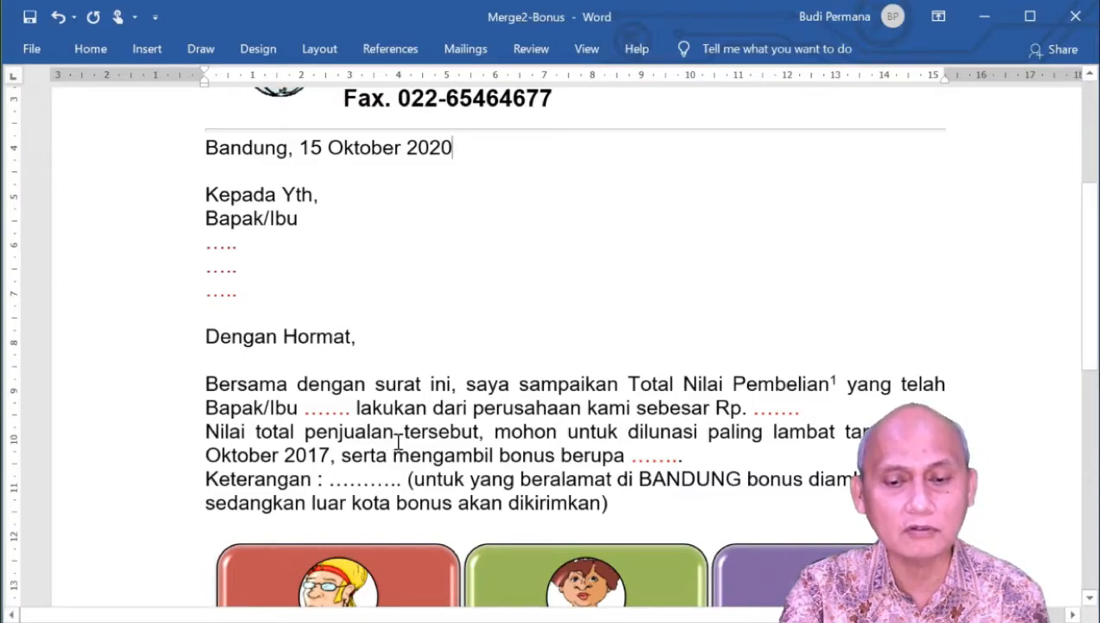
click(320, 454)
key(Down)
key(Up)
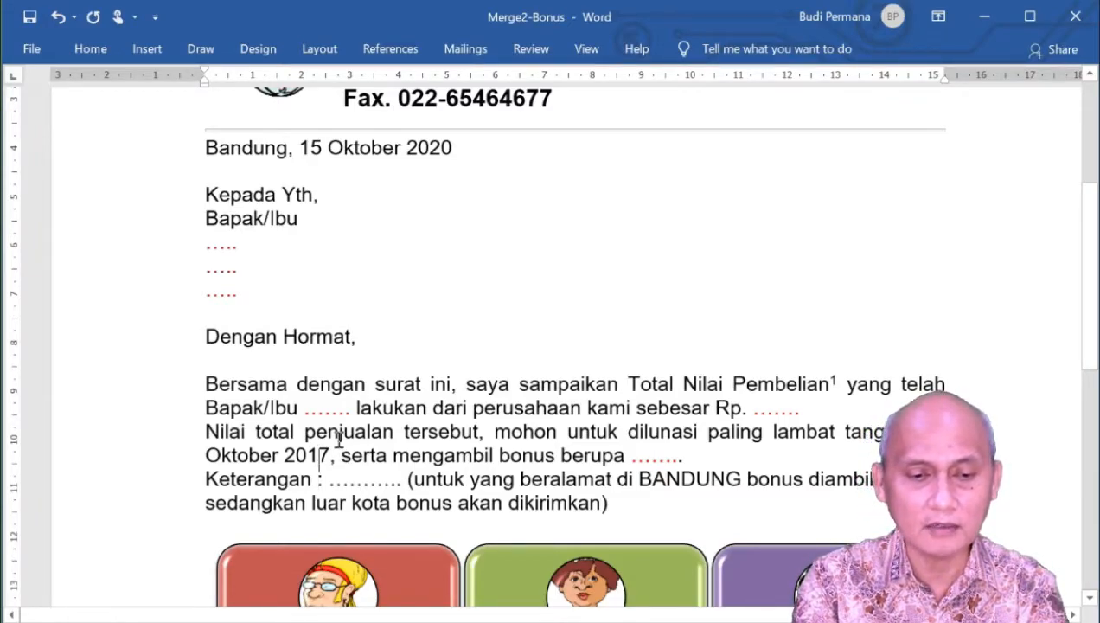
key(Right)
key(BackSpace)
key(BackSpace)
text(20)
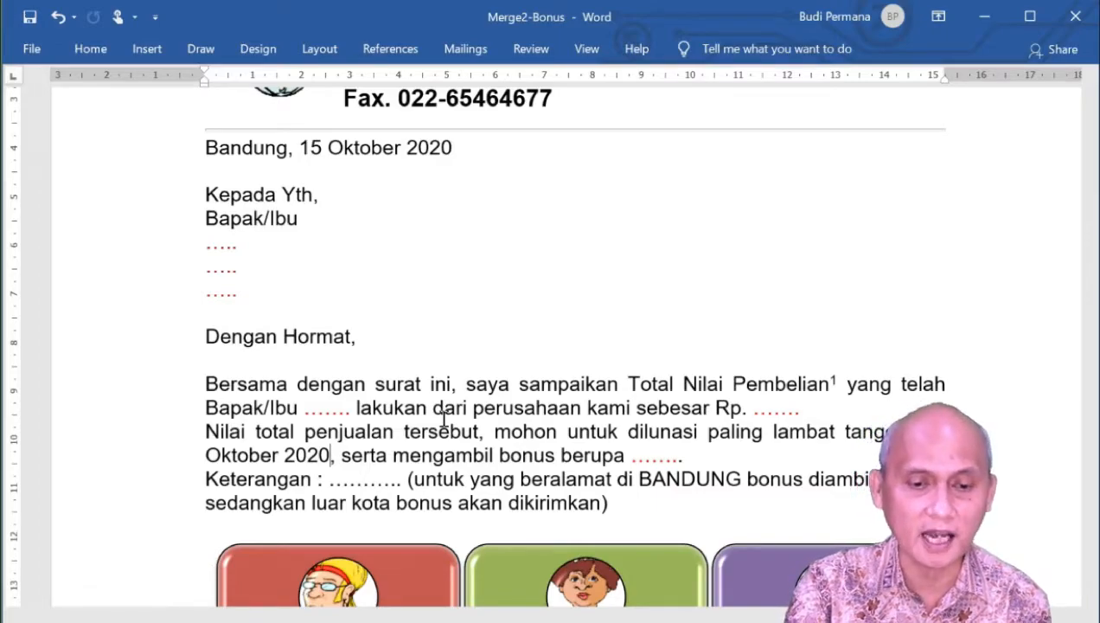
Step: Review the whole letter, including the dotted placeholders, the process diagram, the signature block and the footnote on Total Nilai Pembelian
scroll(443, 419, down, 3)
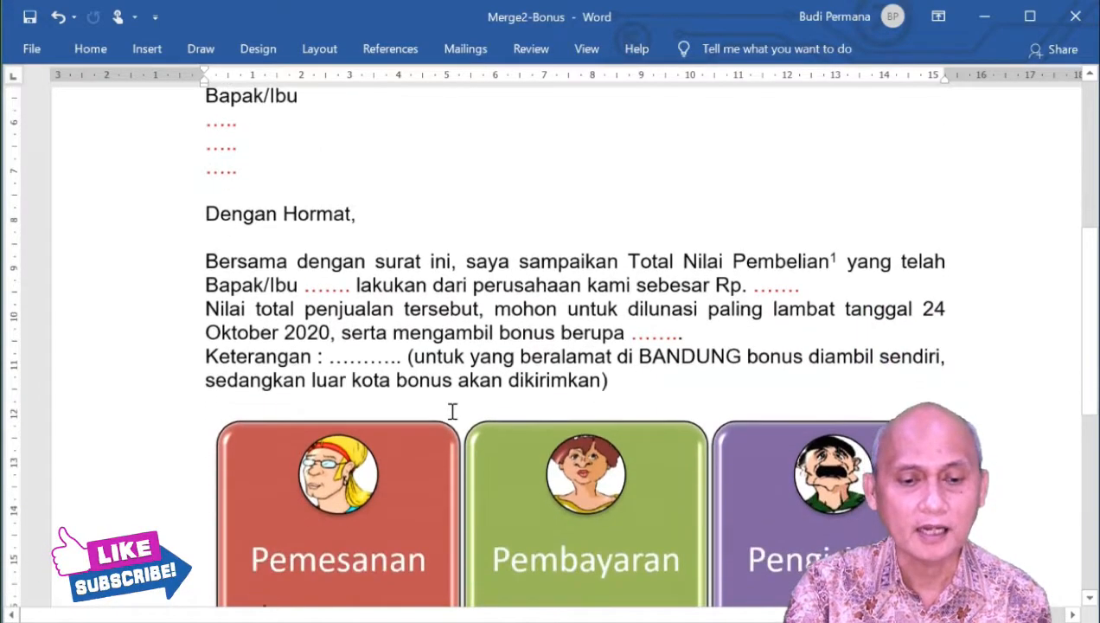
scroll(452, 412, down, 2)
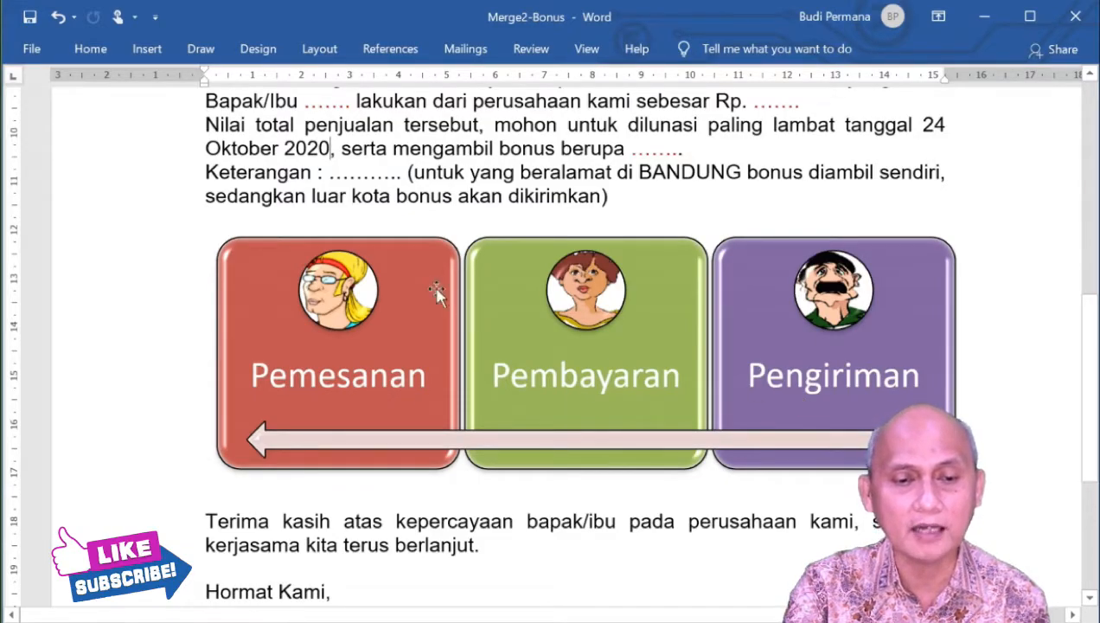
scroll(546, 393, down, 1)
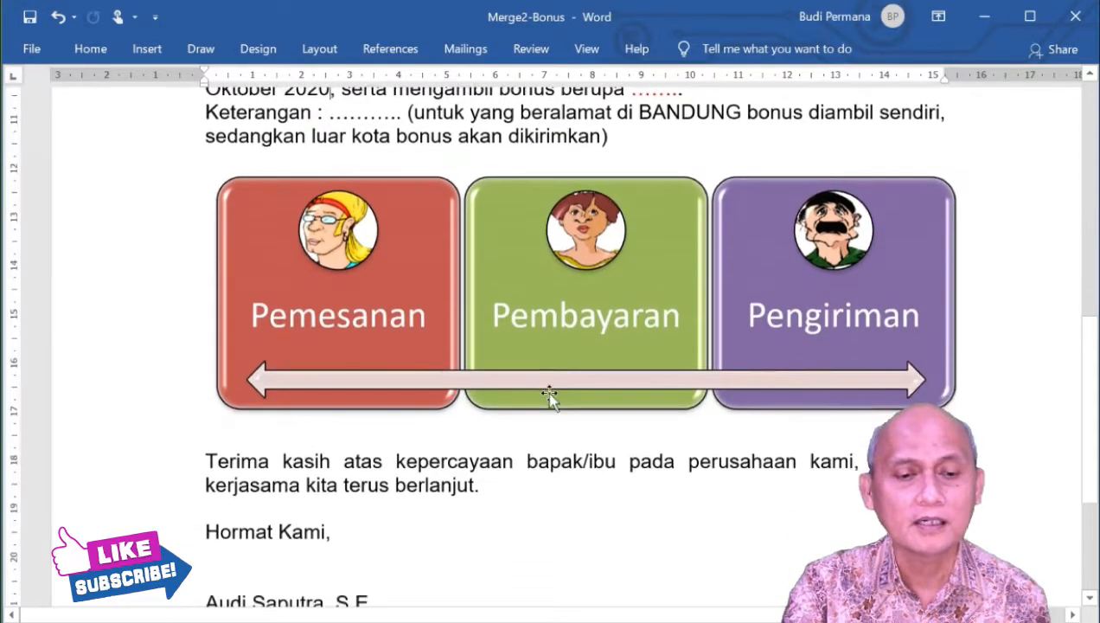
scroll(504, 391, down, 2)
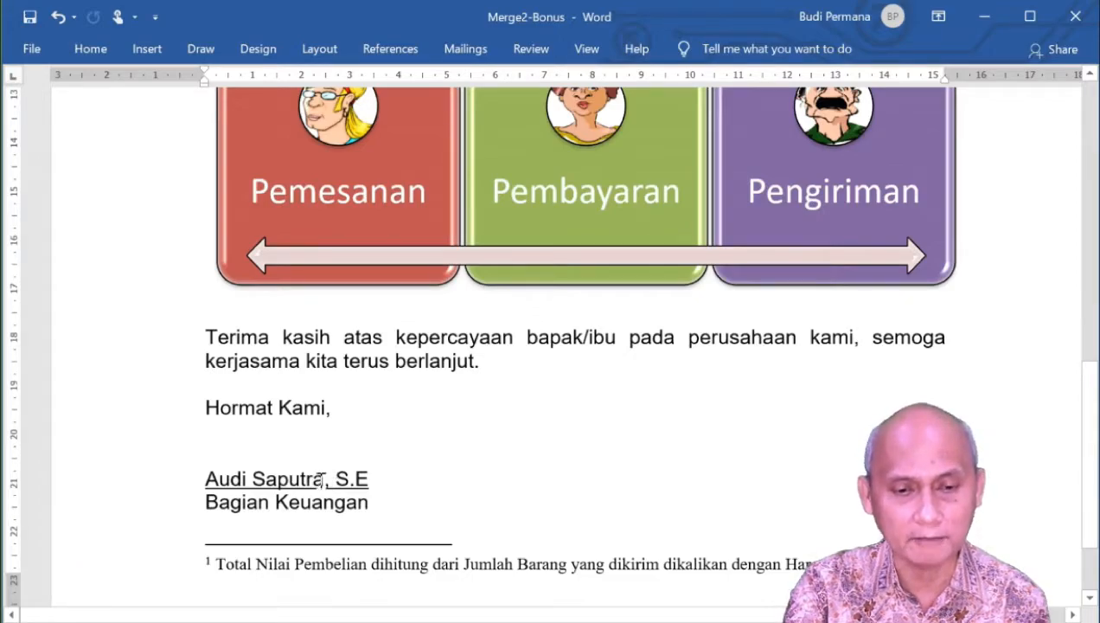
scroll(413, 448, up, 5)
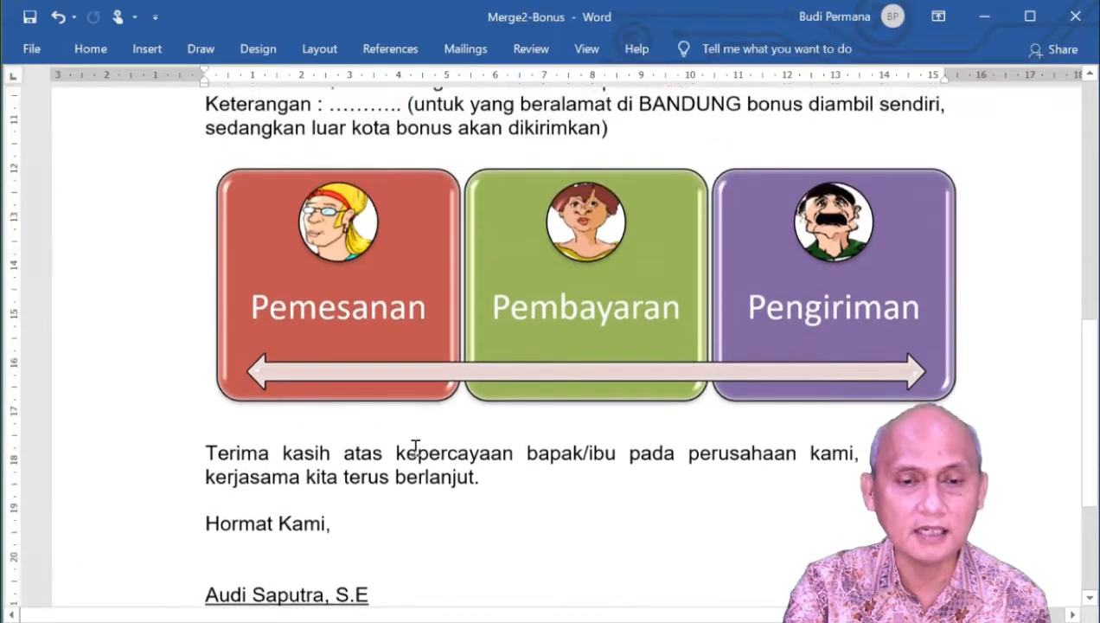
scroll(412, 444, up, 3)
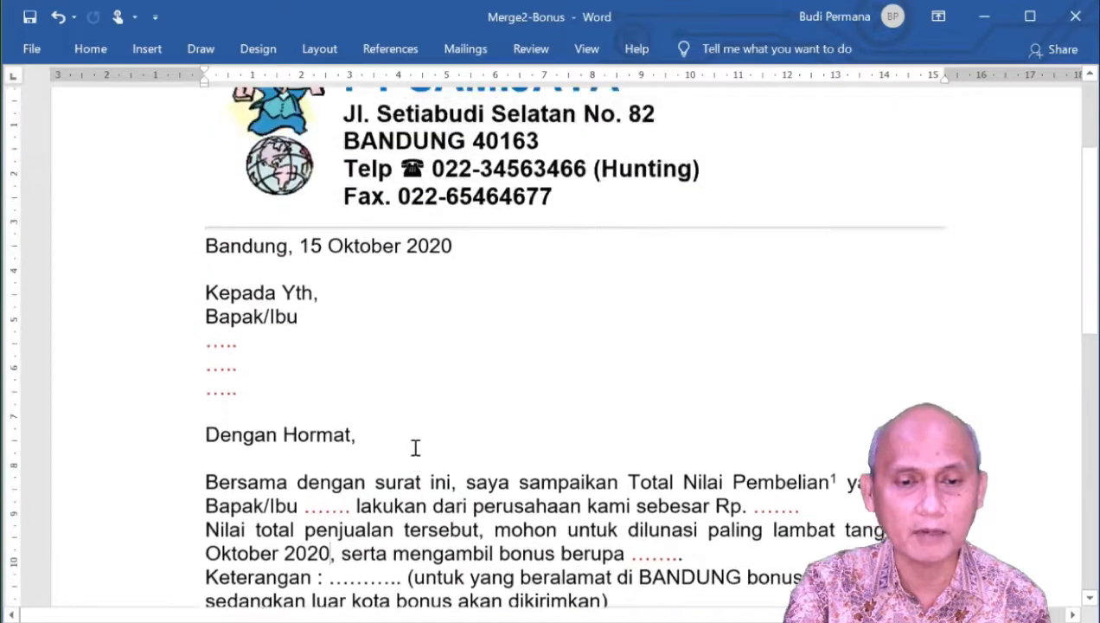
scroll(415, 447, up, 1)
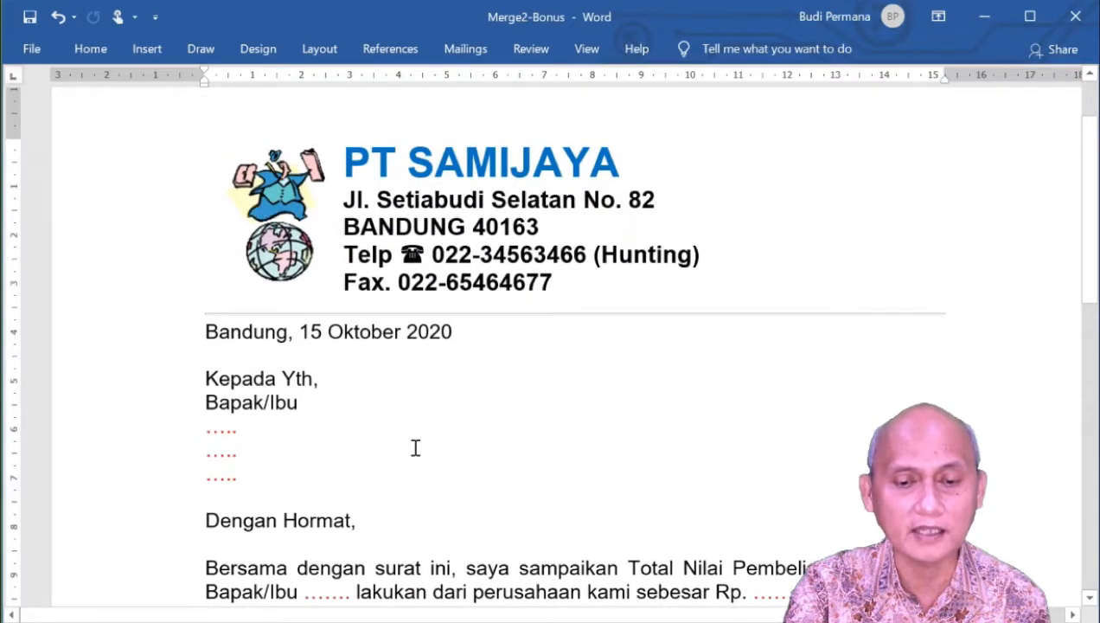
scroll(415, 447, down, 2)
scroll(416, 447, down, 1)
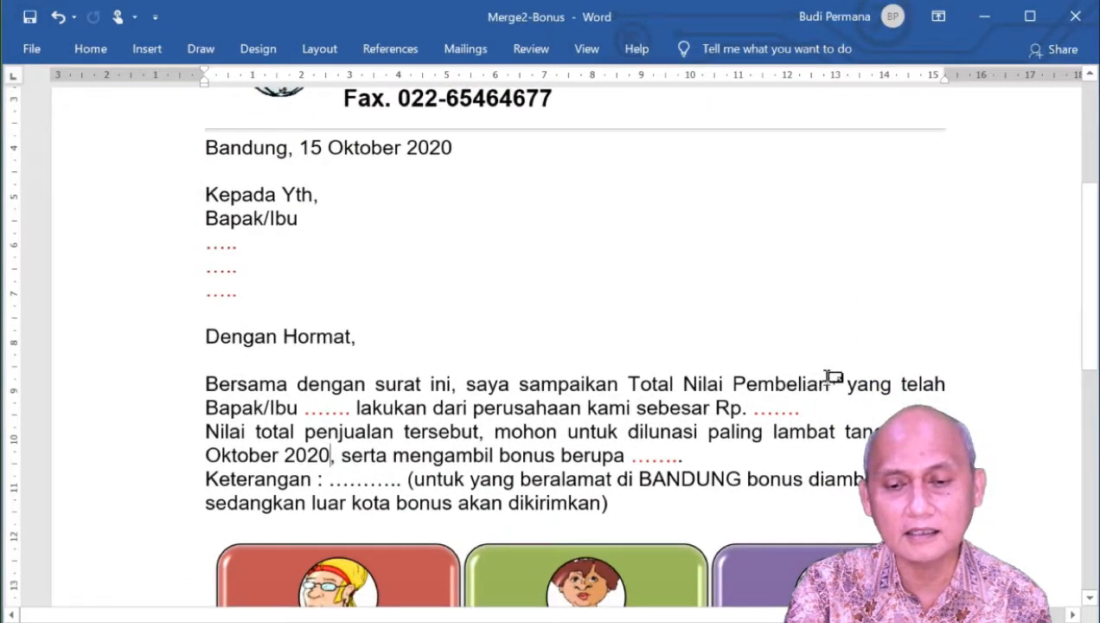
mouse_move(837, 380)
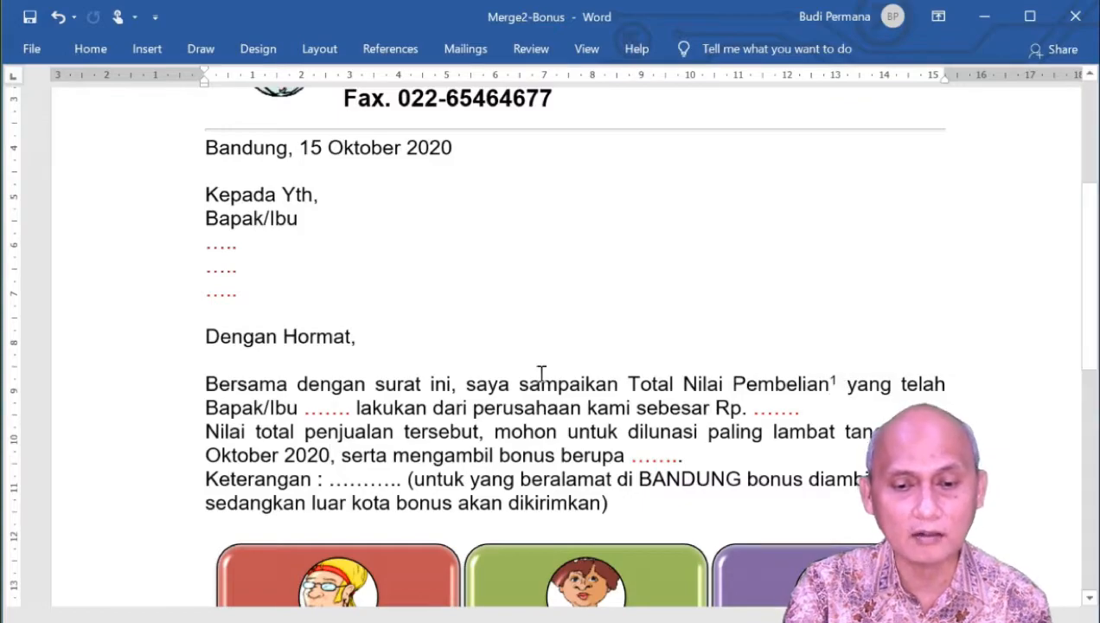
scroll(545, 368, down, 5)
scroll(547, 367, down, 1)
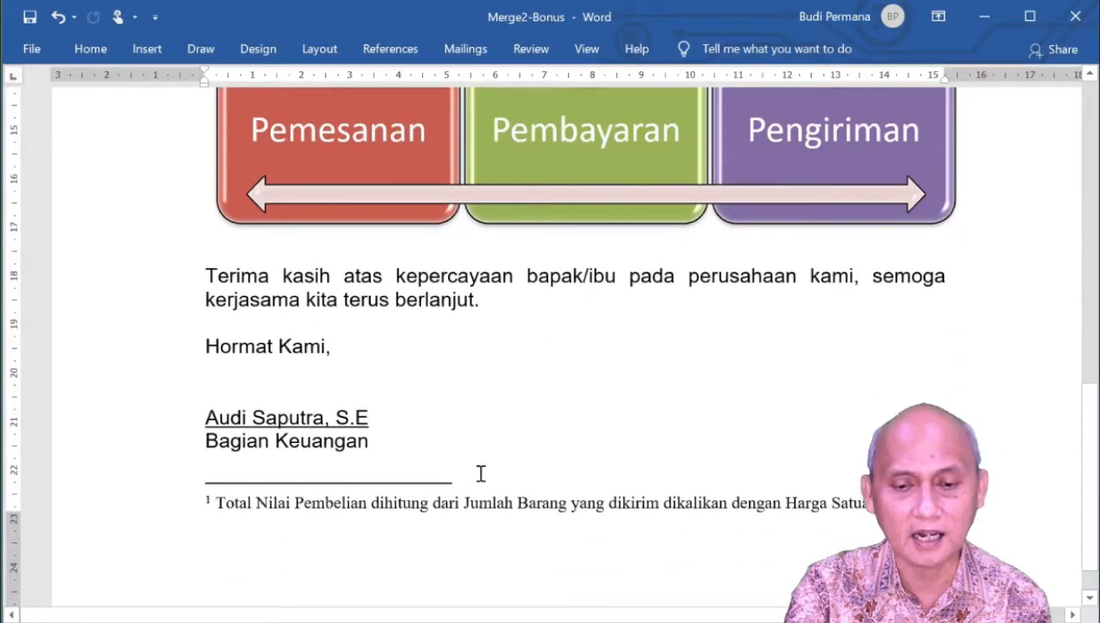
scroll(517, 442, up, 8)
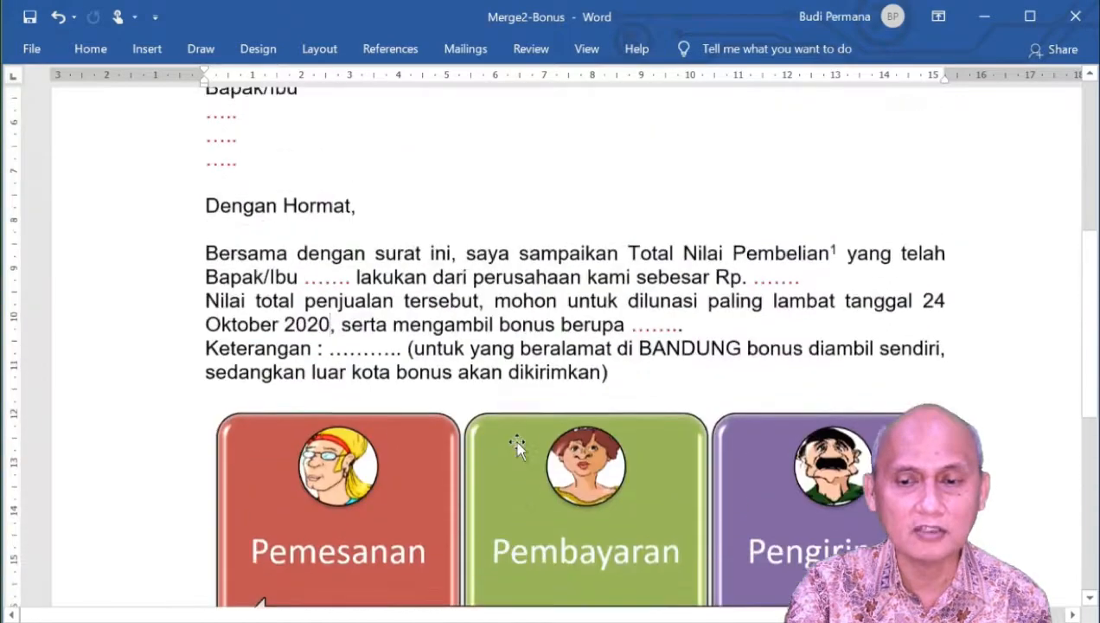
scroll(518, 441, up, 2)
scroll(518, 443, down, 1)
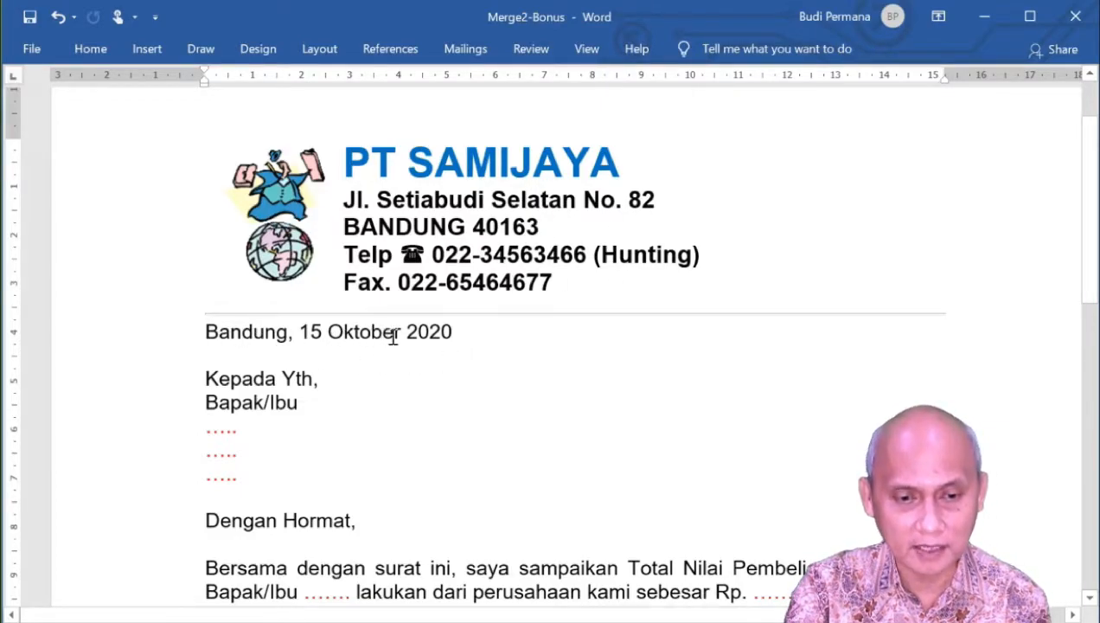
scroll(417, 341, down, 3)
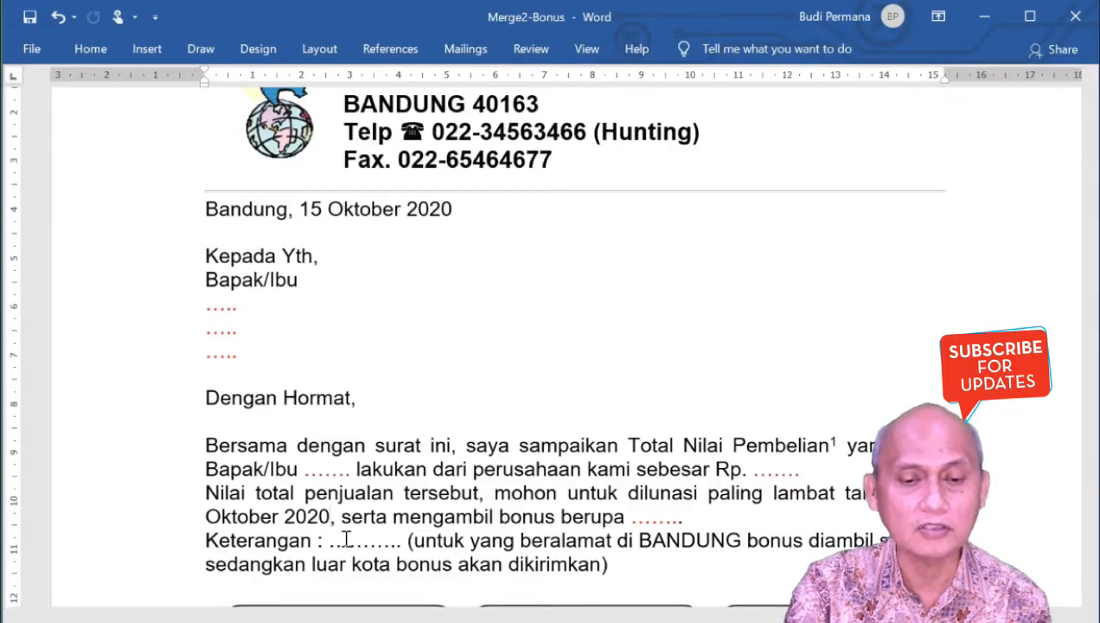
scroll(523, 491, down, 1)
scroll(523, 491, down, 4)
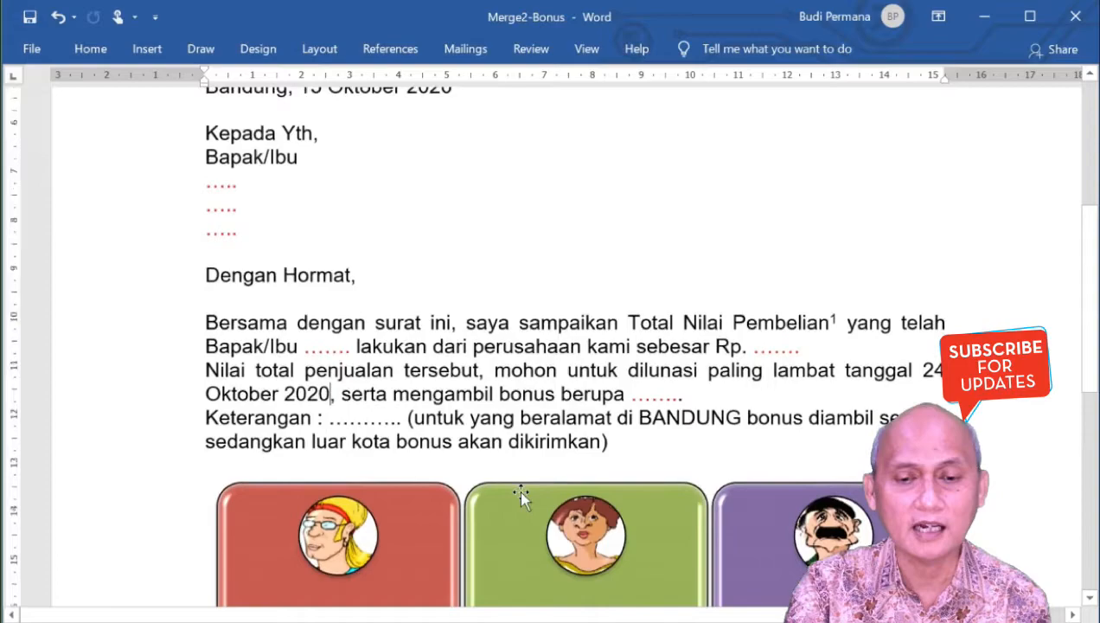
scroll(522, 495, down, 1)
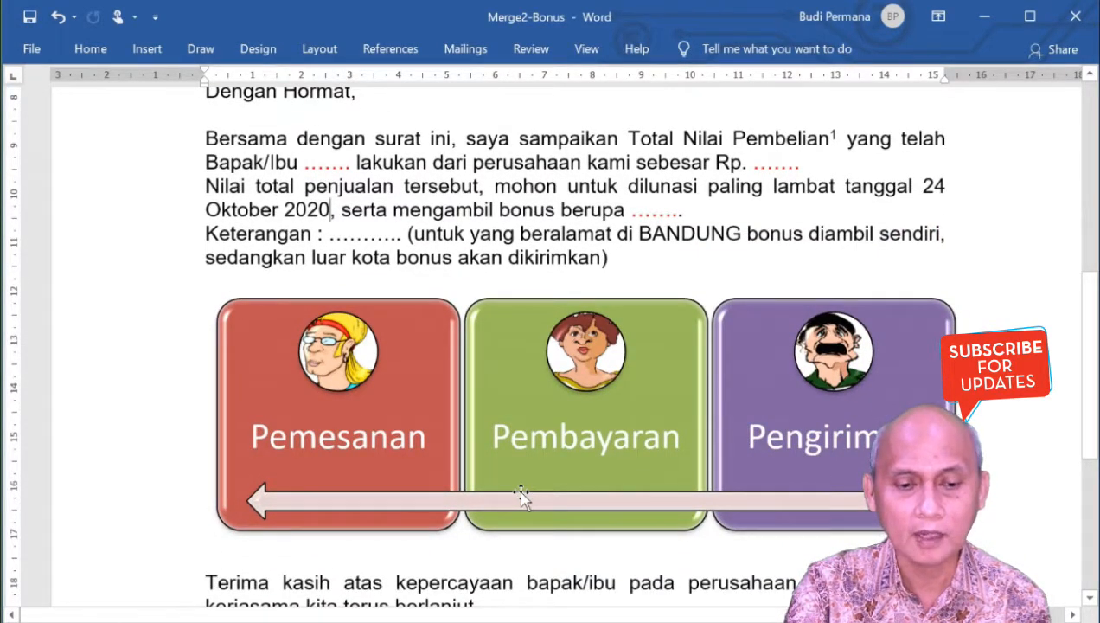
scroll(521, 495, down, 3)
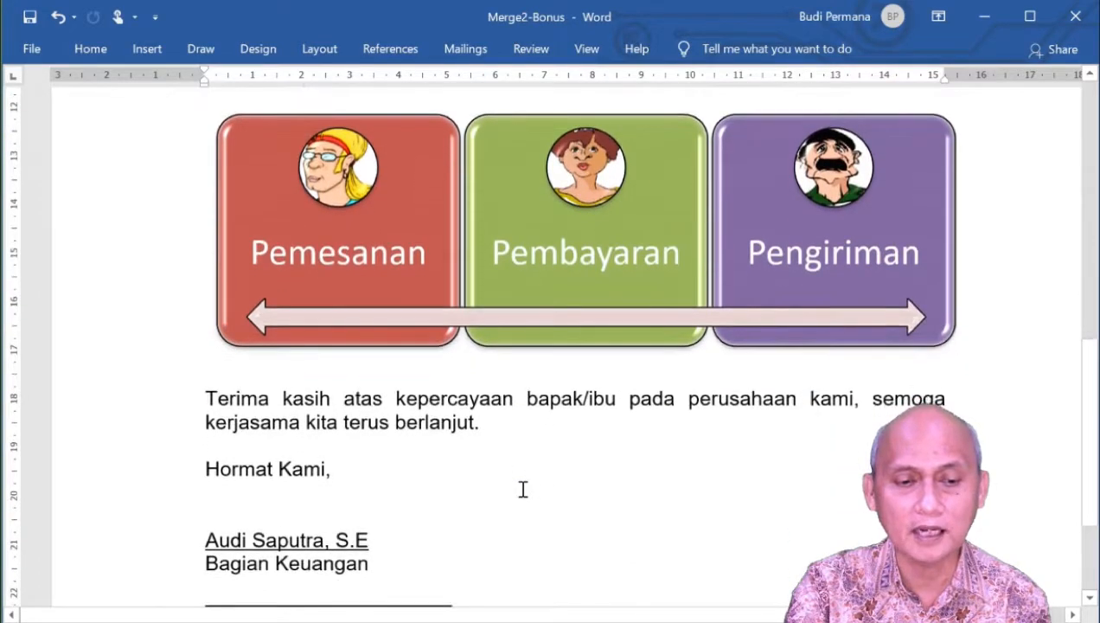
scroll(522, 489, down, 1)
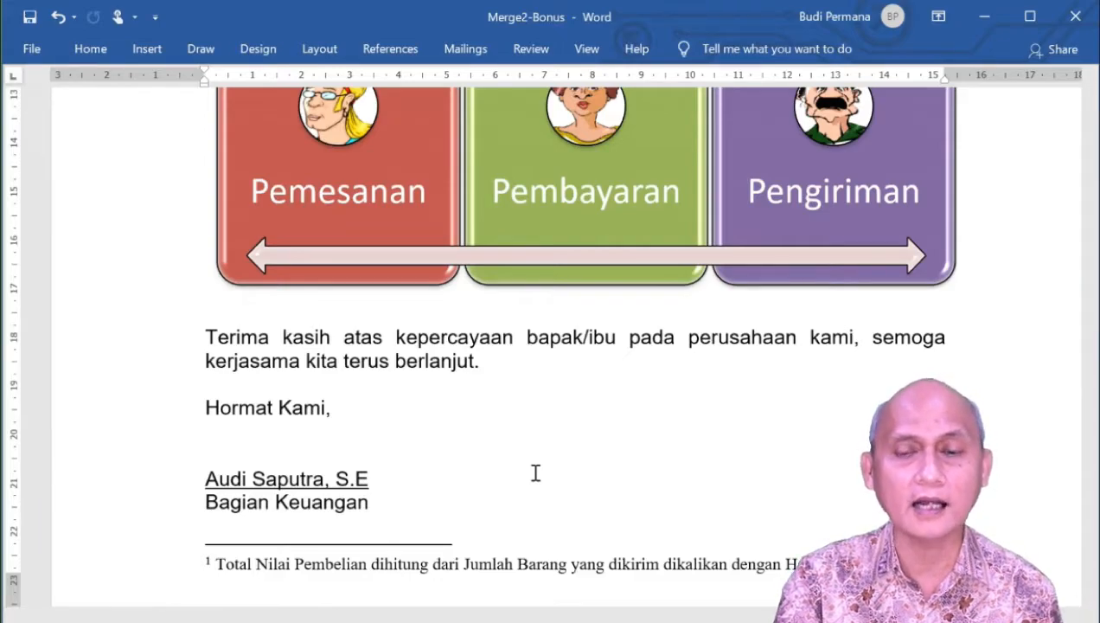
scroll(536, 473, up, 5)
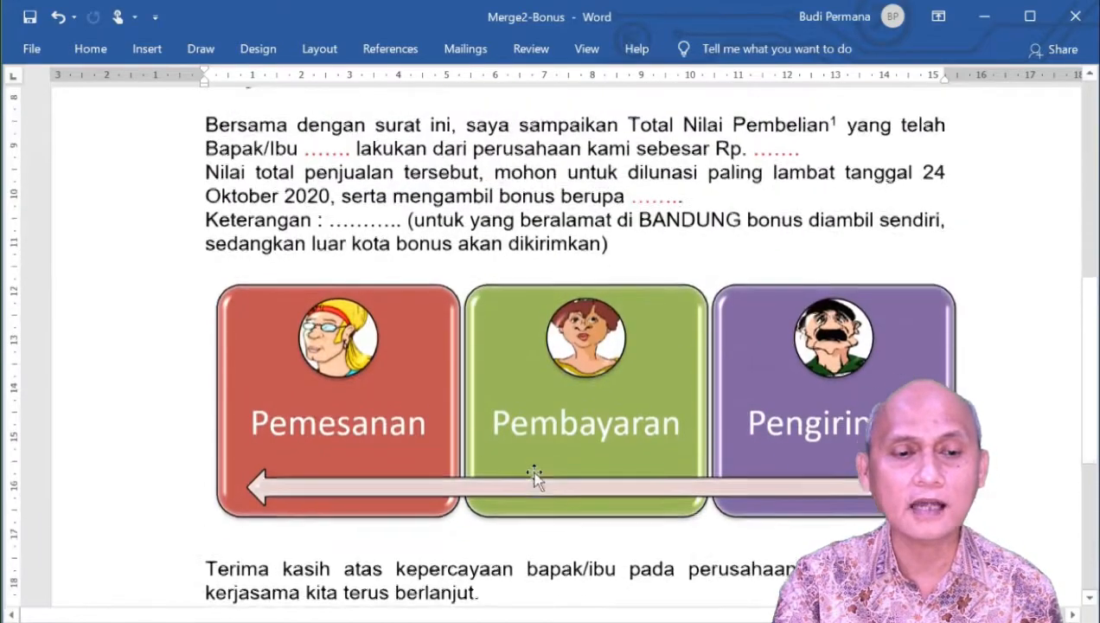
scroll(555, 400, up, 4)
scroll(554, 402, up, 7)
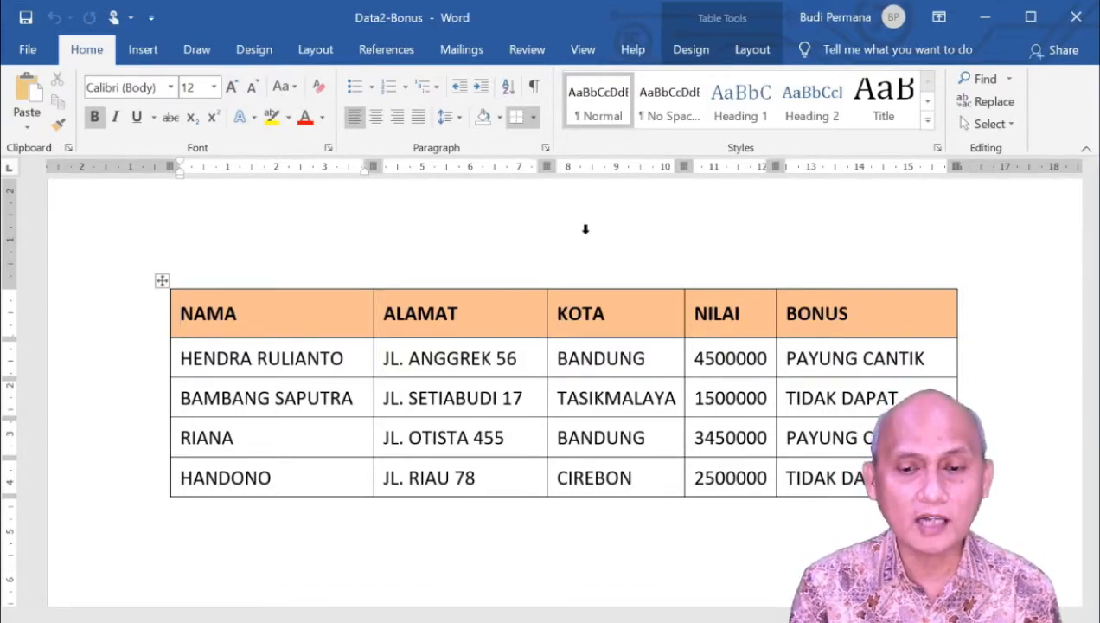
Step: Examine the table insertion options and the table style gallery available for the recipient table in Data2-Bonus
scroll(585, 230, up, 2)
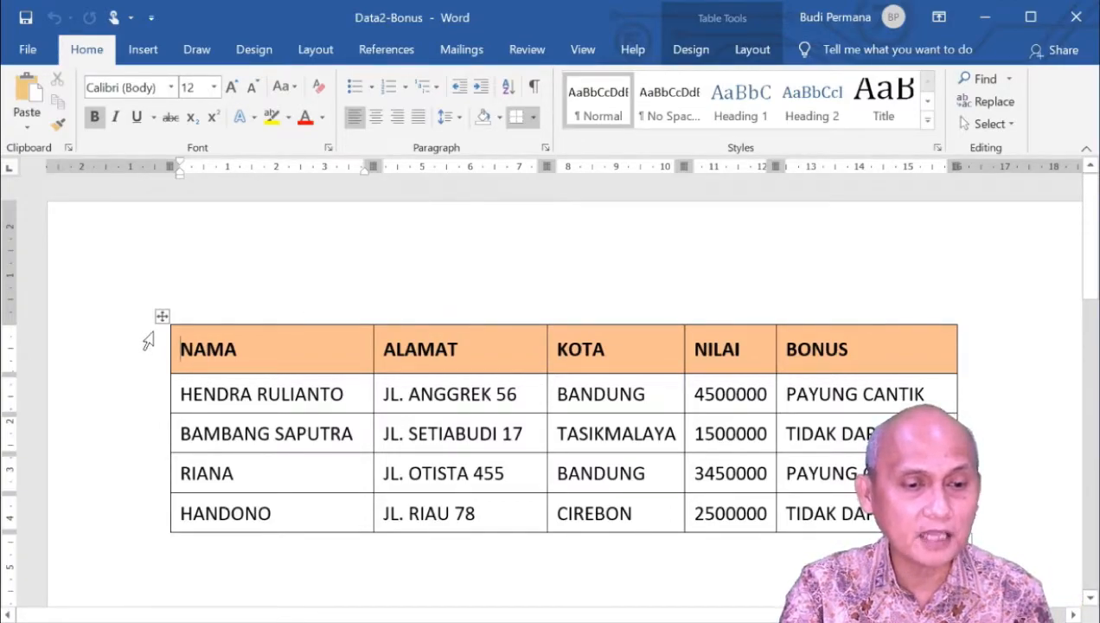
click(143, 49)
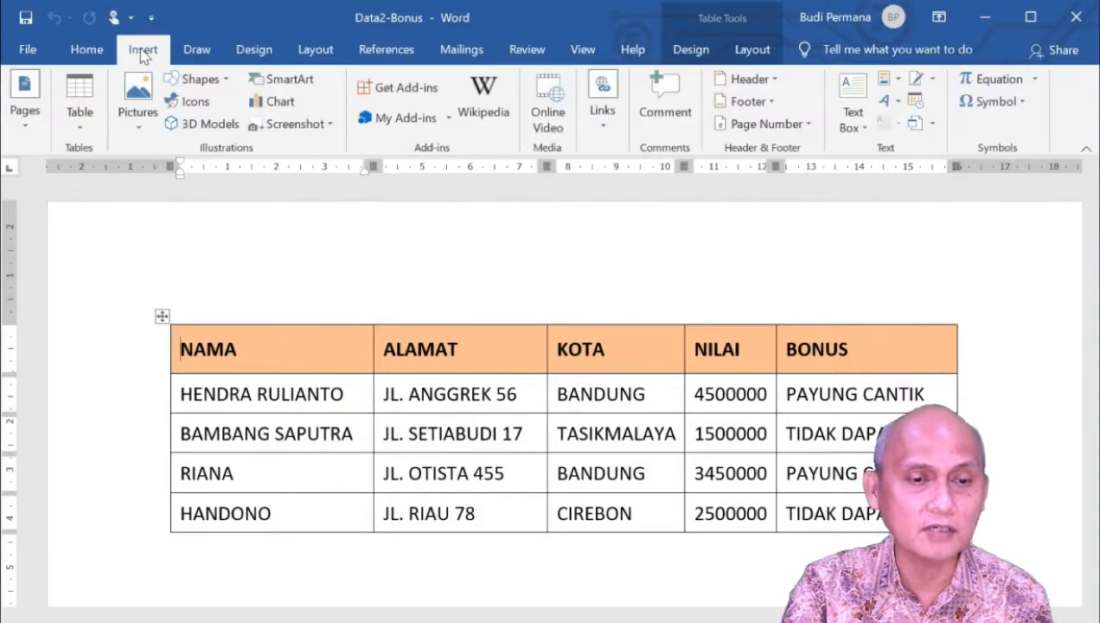
click(80, 130)
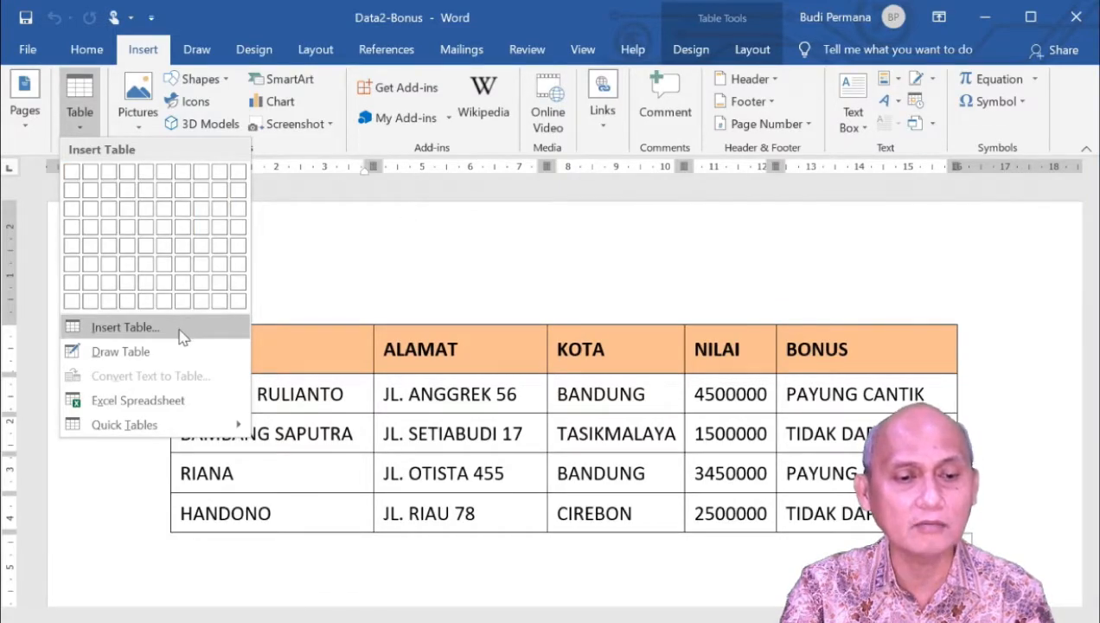
click(386, 270)
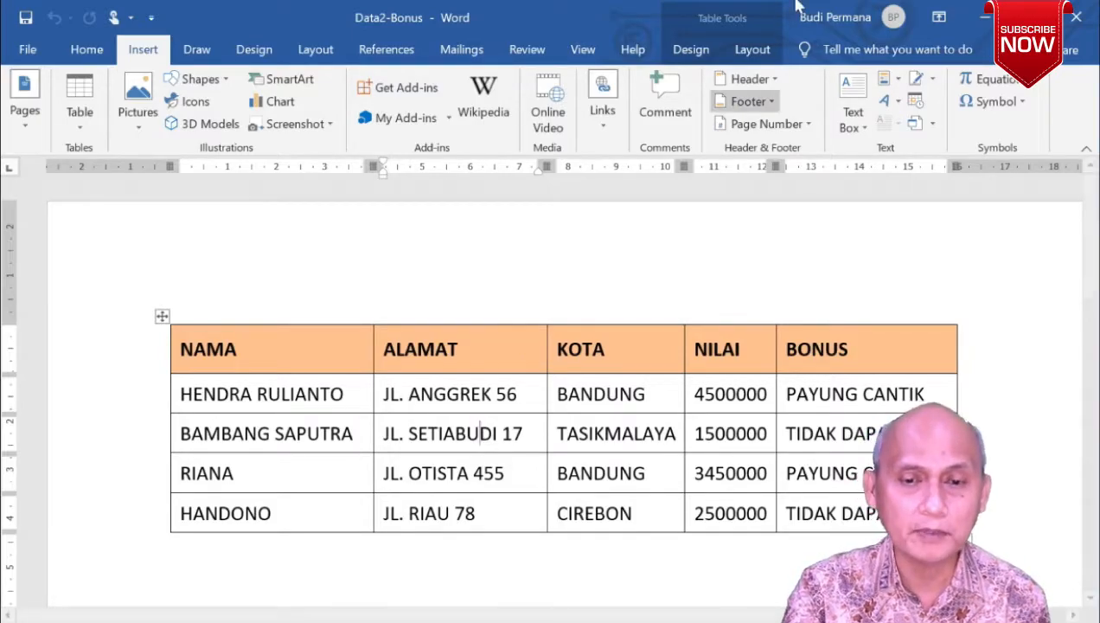
click(691, 49)
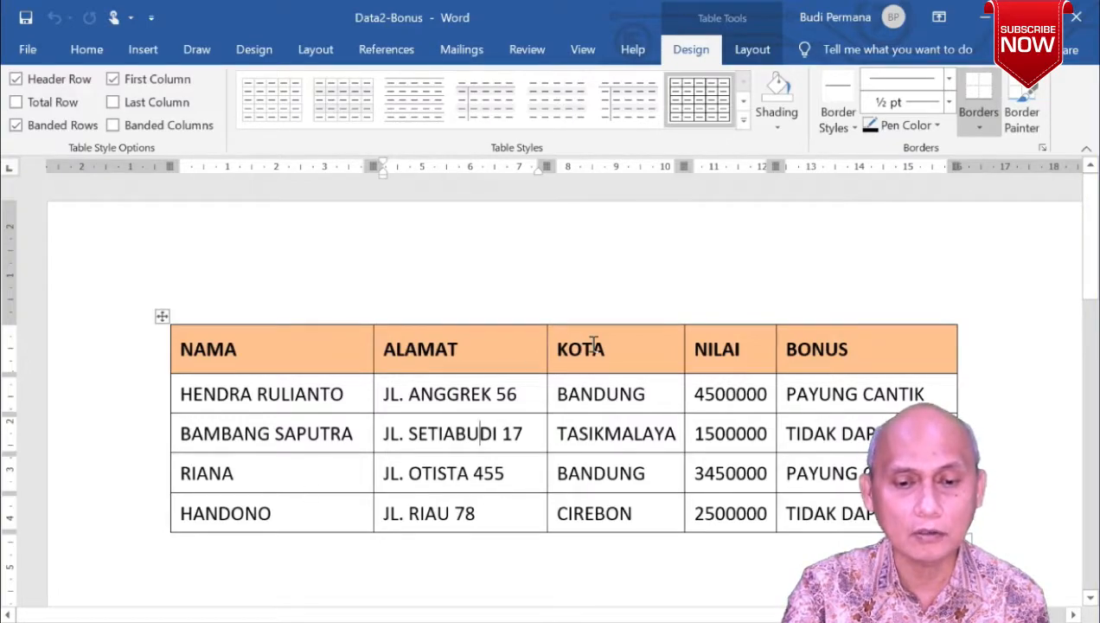
click(742, 124)
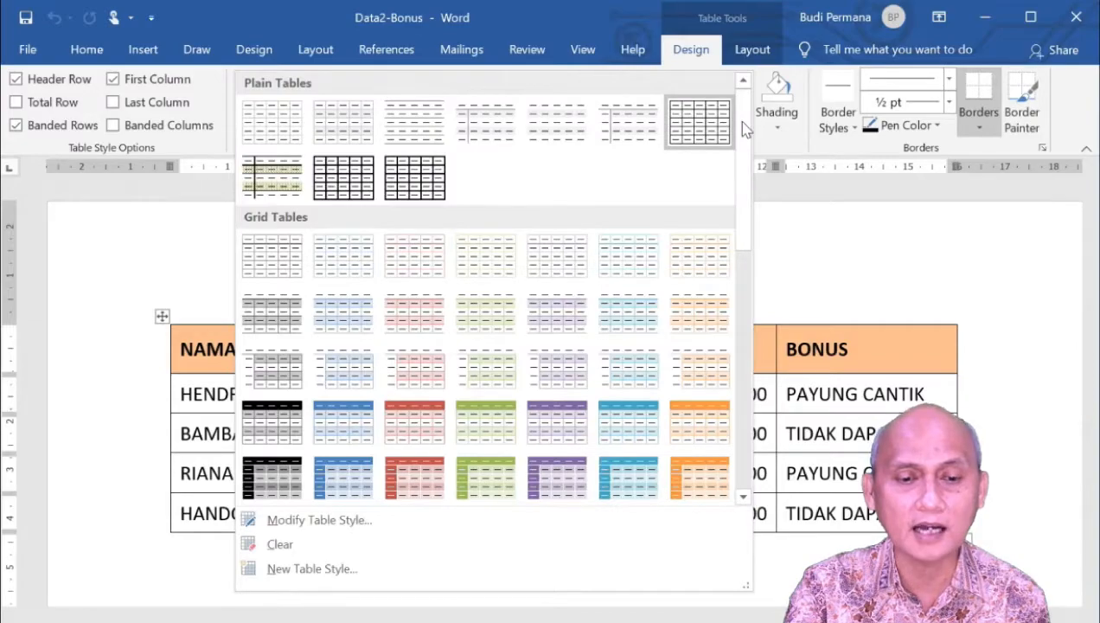
click(813, 408)
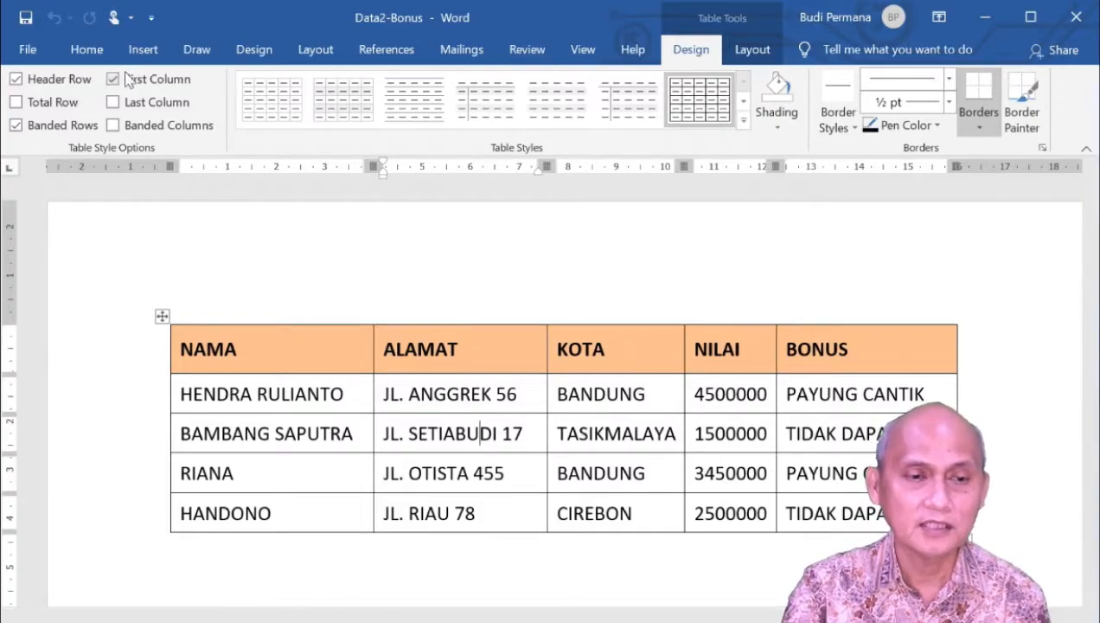
Step: Save the Data2-Bonus document and return to the Merge2-Bonus letter
click(97, 50)
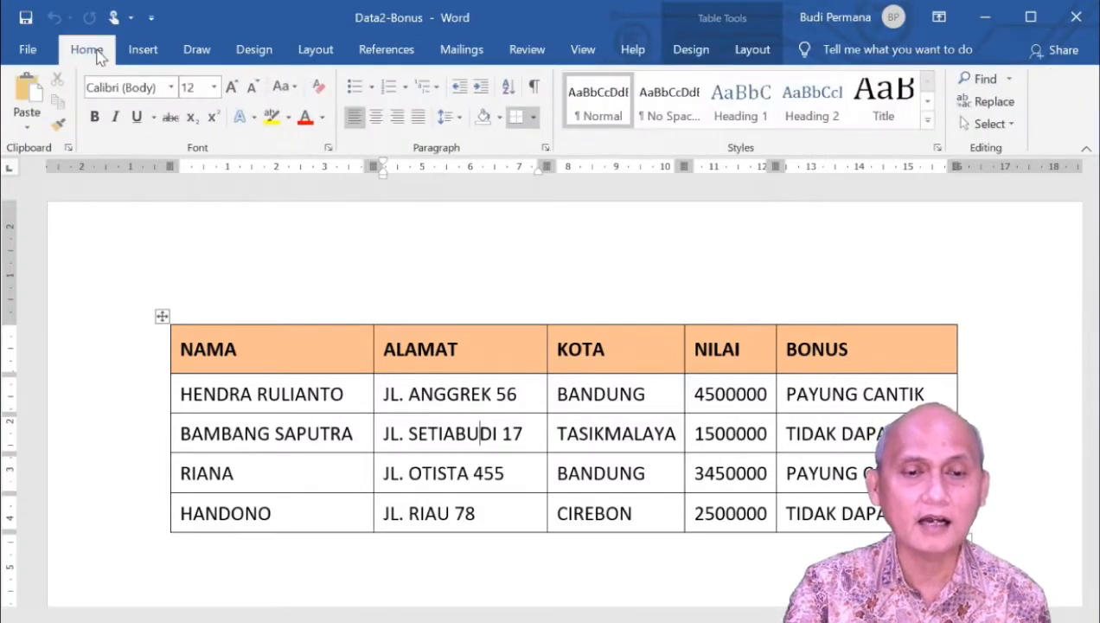
click(32, 20)
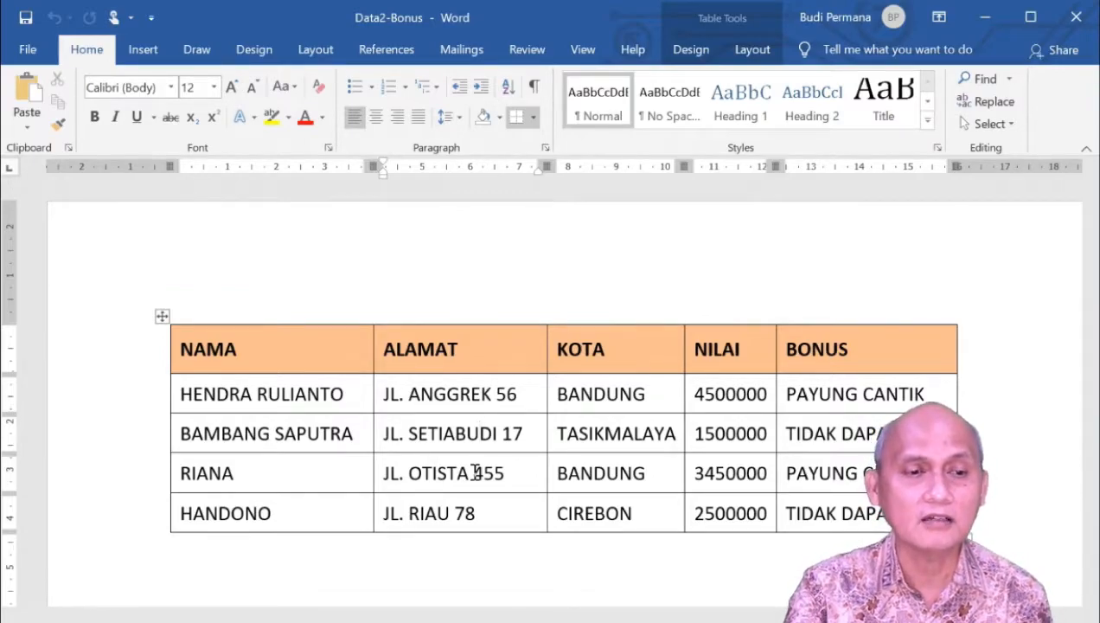
click(36, 24)
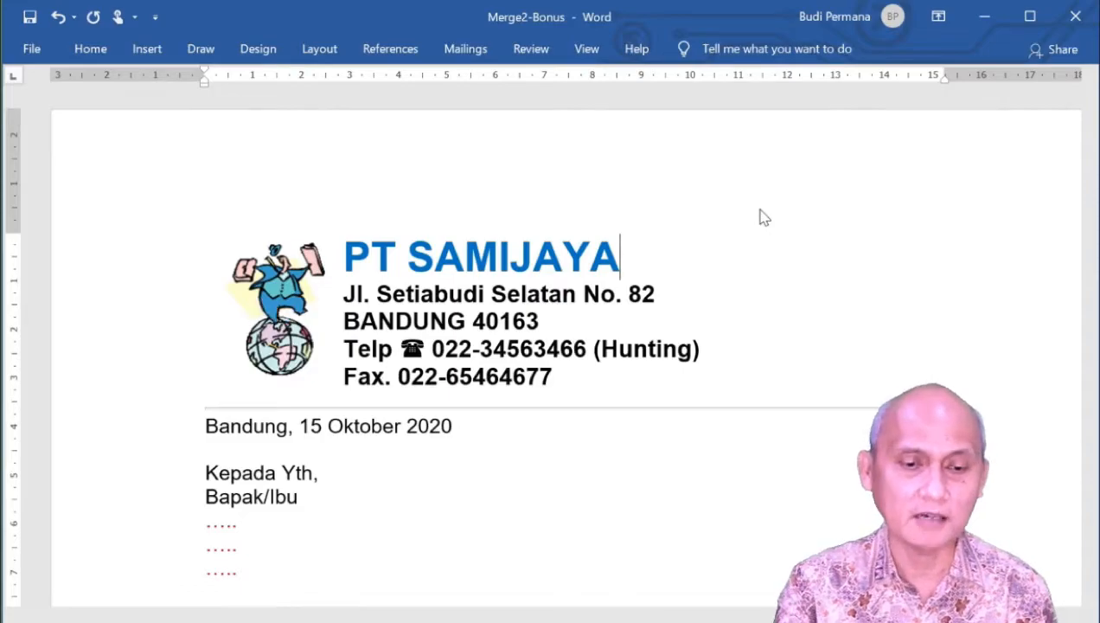
Step: Place the cursor at the first dotted placeholder under "Bapak/Ibu" and set up the document as a Letters mail merge
scroll(582, 311, down, 5)
scroll(593, 301, down, 11)
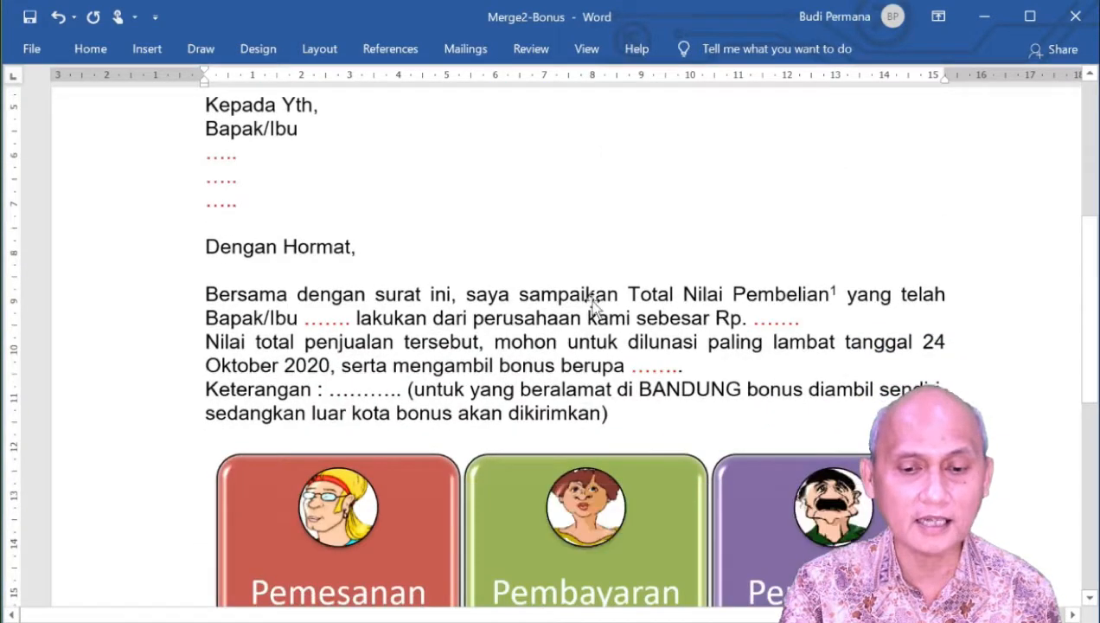
scroll(593, 301, up, 7)
scroll(593, 301, up, 5)
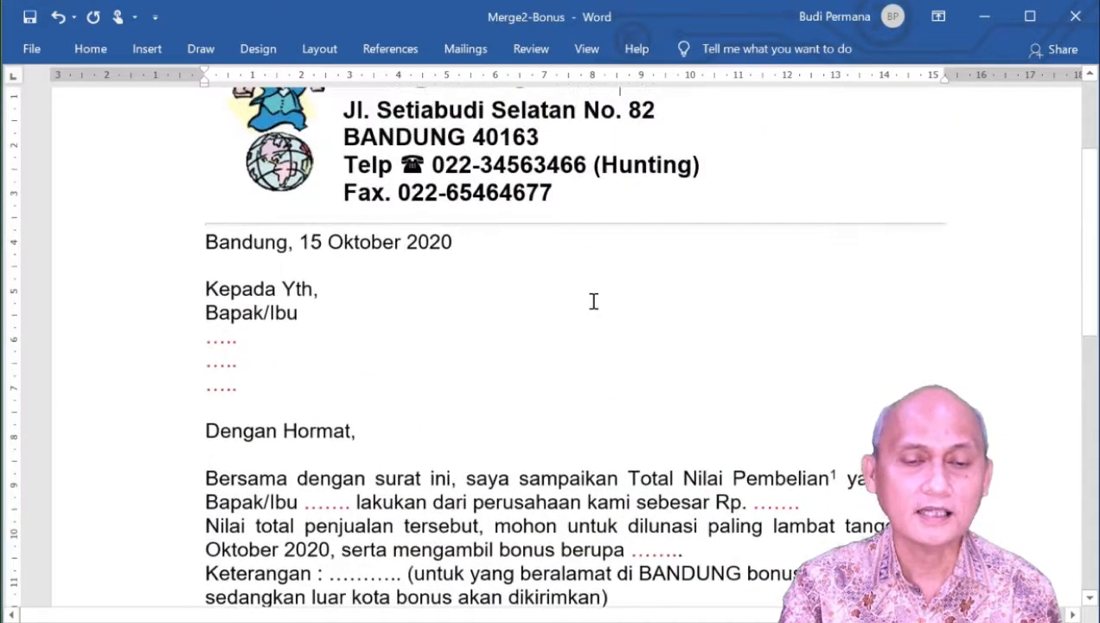
scroll(593, 301, up, 3)
scroll(593, 301, down, 1)
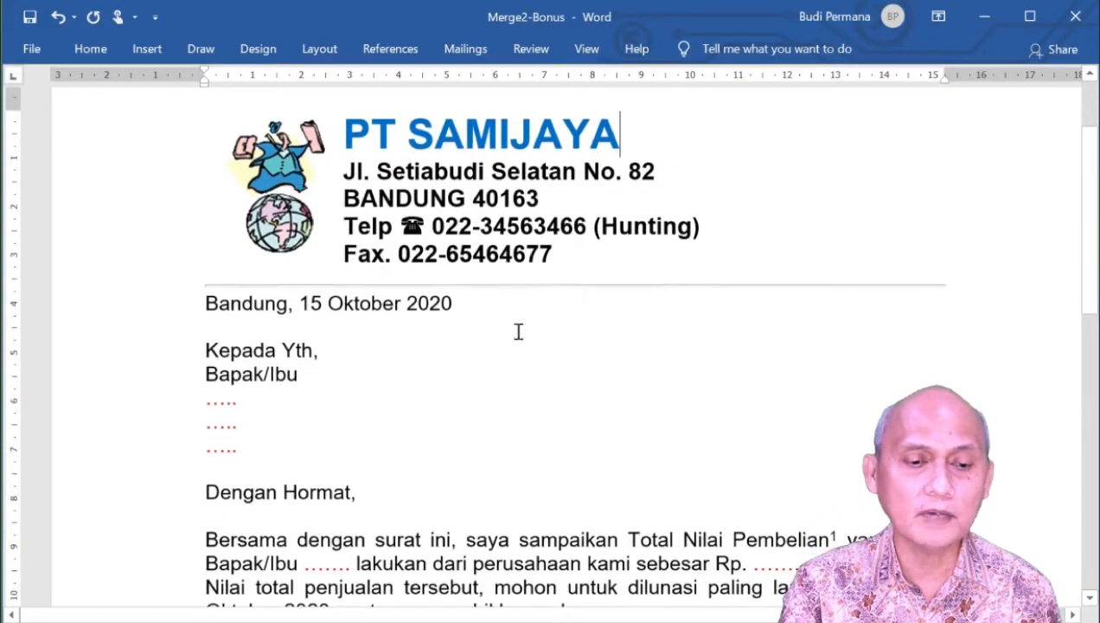
click(207, 399)
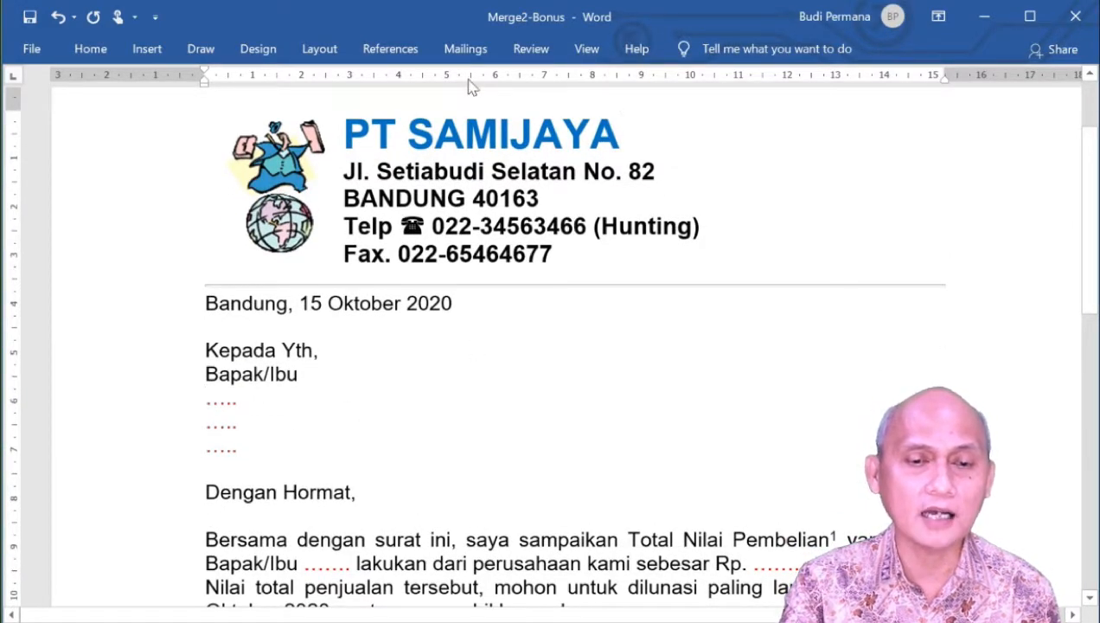
click(464, 52)
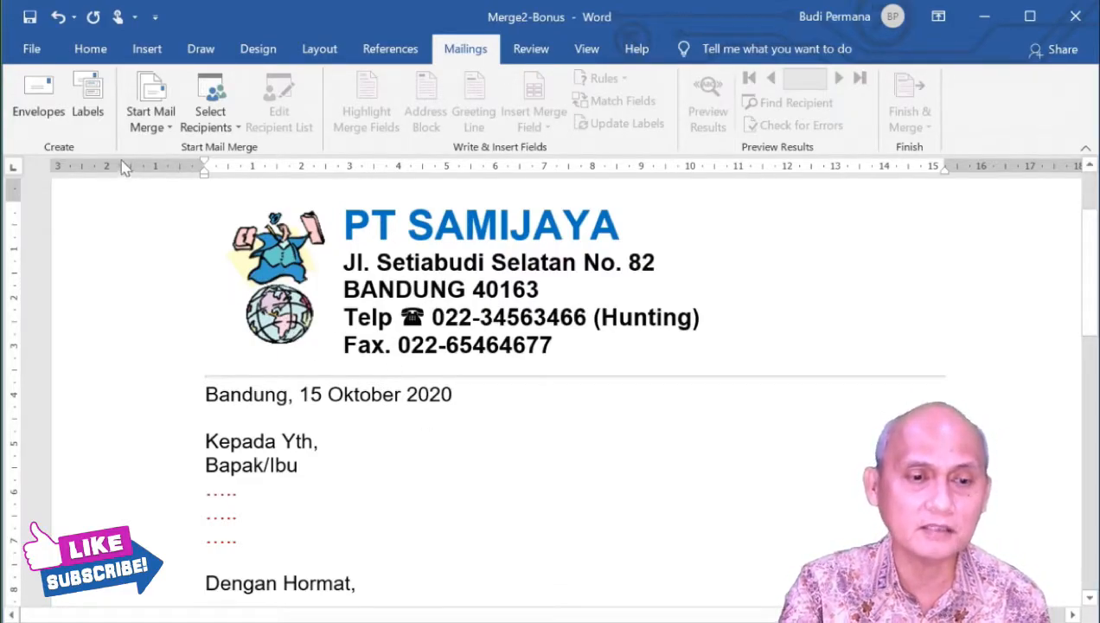
click(165, 135)
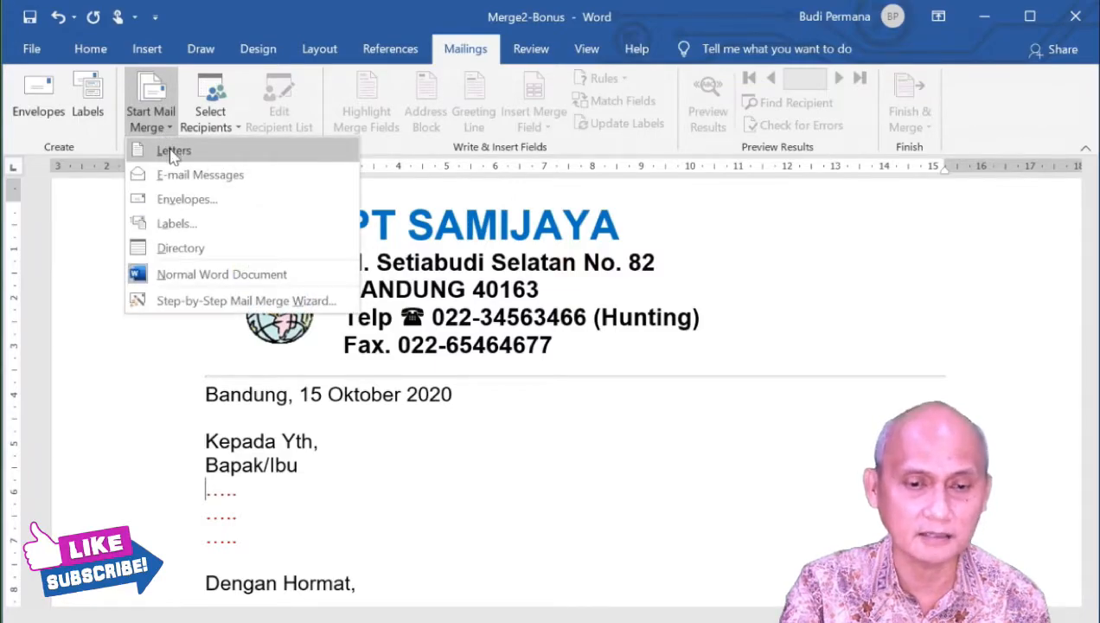
click(173, 150)
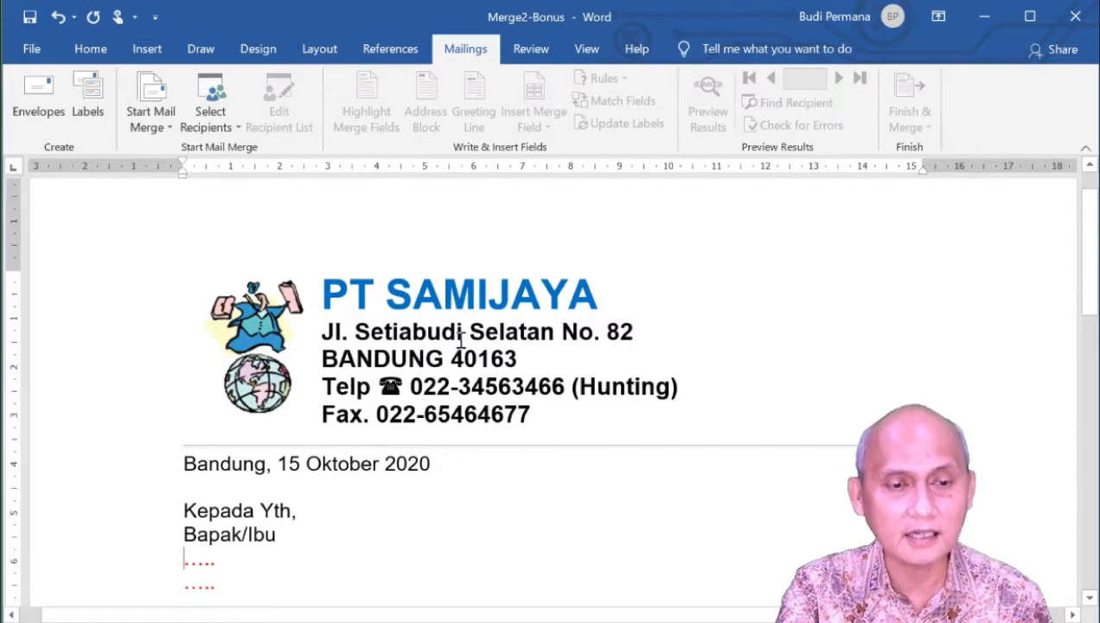
click(154, 128)
click(164, 154)
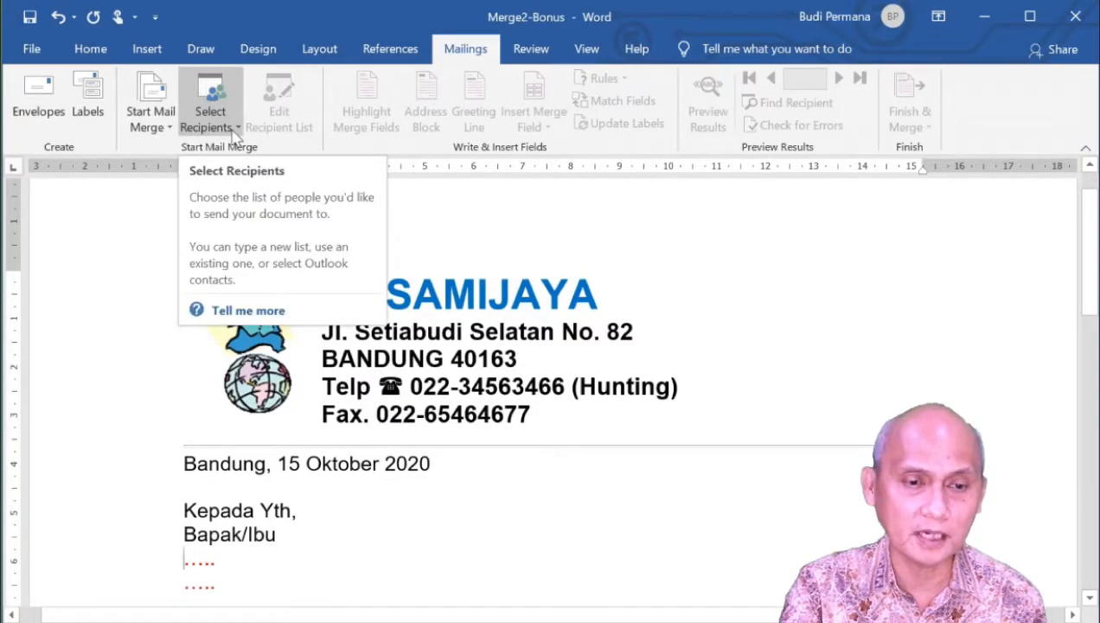
Step: Choose to use an existing recipient list and browse for the data source on the Data (D:) drive
click(234, 137)
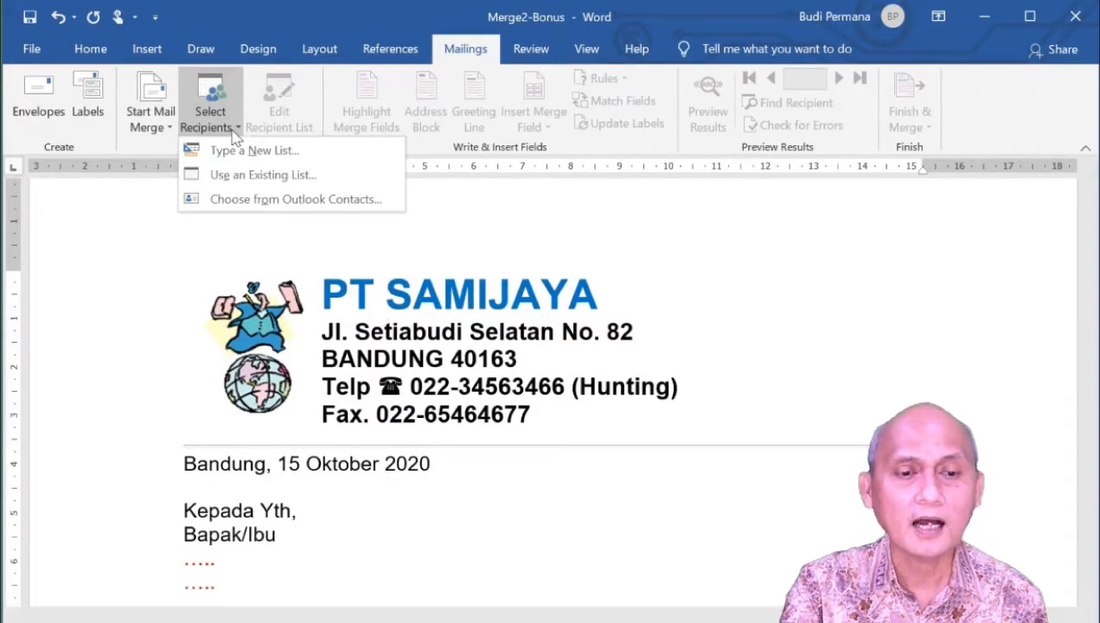
click(254, 176)
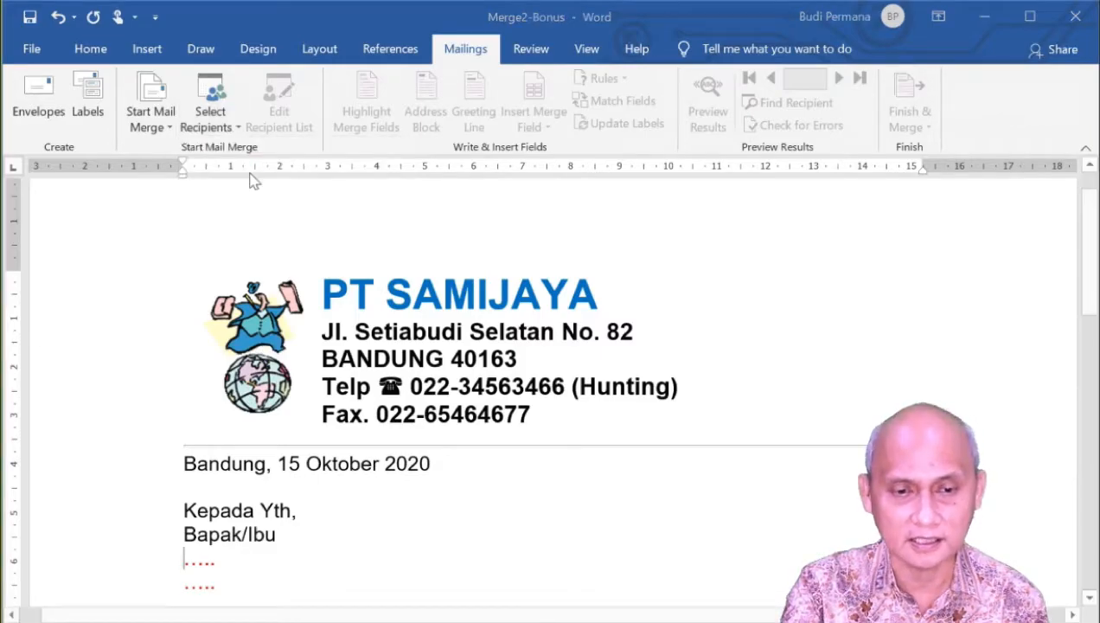
drag(253, 34, 412, 90)
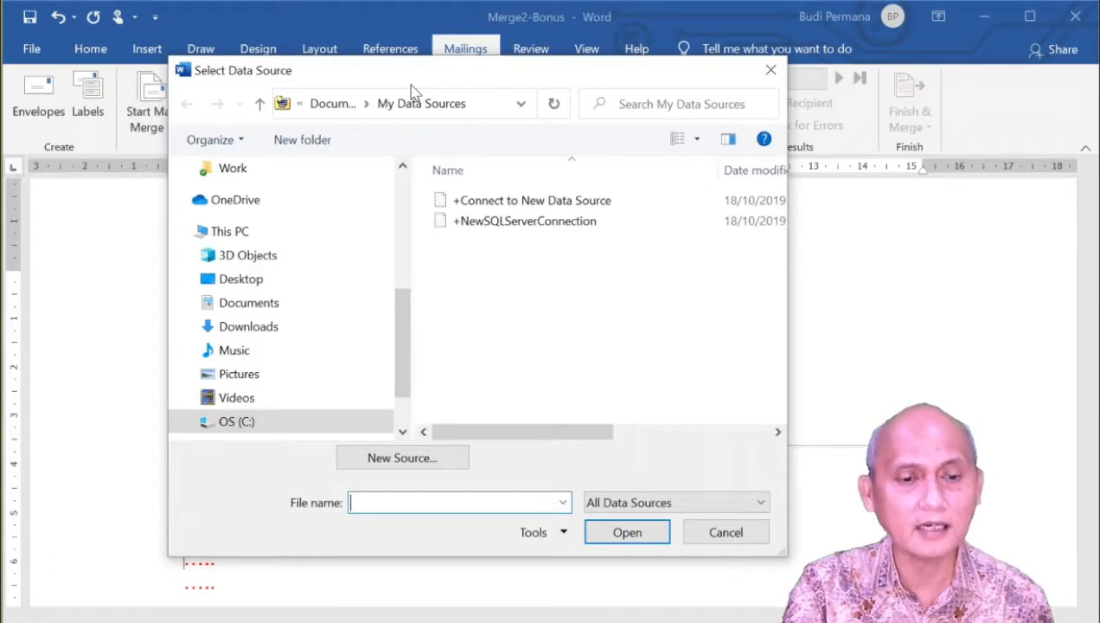
click(278, 233)
scroll(658, 273, down, 3)
scroll(773, 298, down, 2)
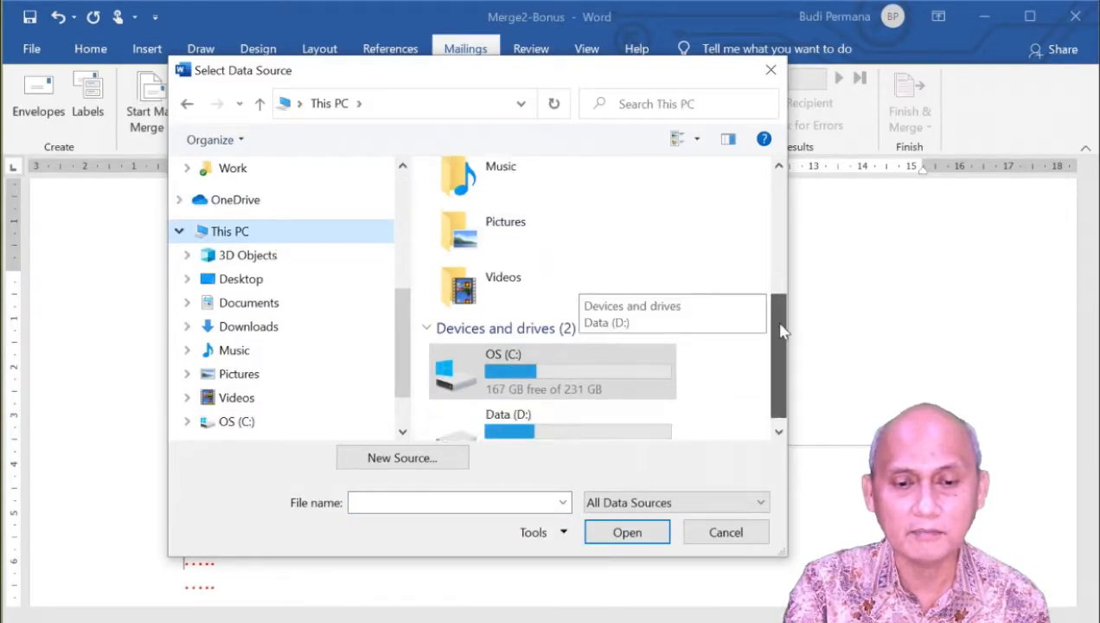
double_click(647, 397)
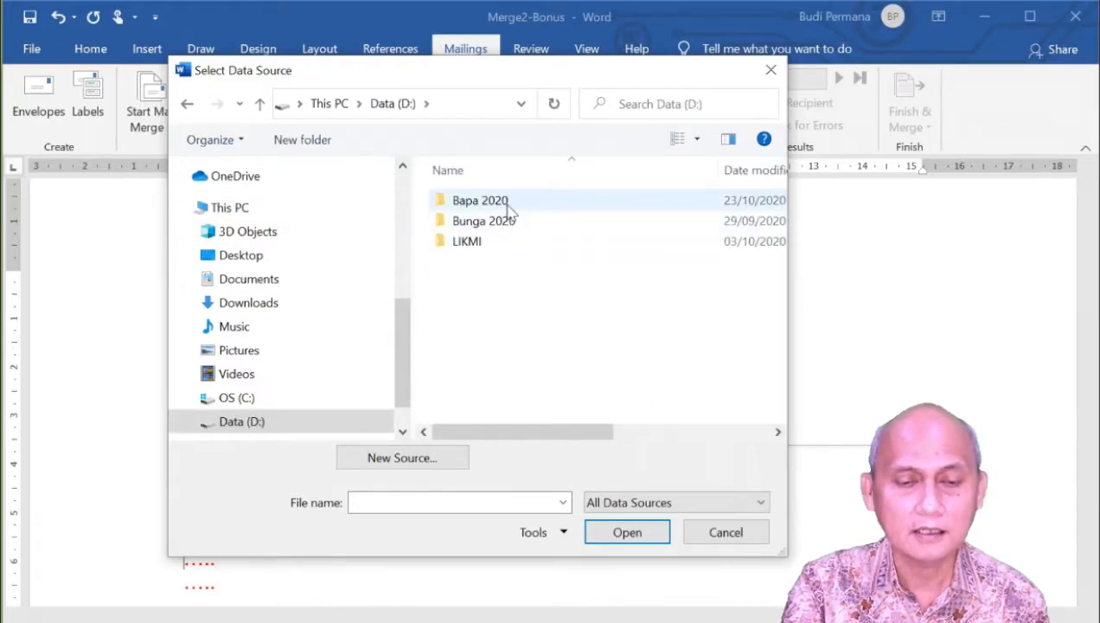
Step: Find the Materi PAB-1 folder through Bapa 2020 and PAB-1 BP 2020, and open Data2-Bonus as the recipient list
double_click(510, 206)
double_click(494, 263)
click(513, 212)
double_click(513, 212)
double_click(508, 206)
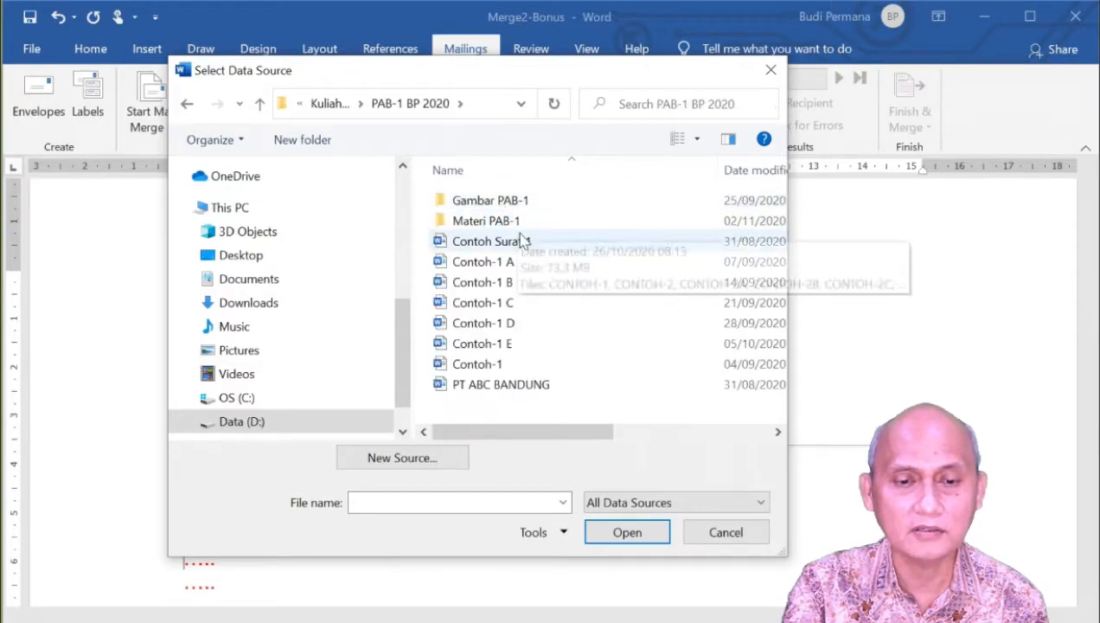
double_click(513, 221)
drag(779, 208, 777, 269)
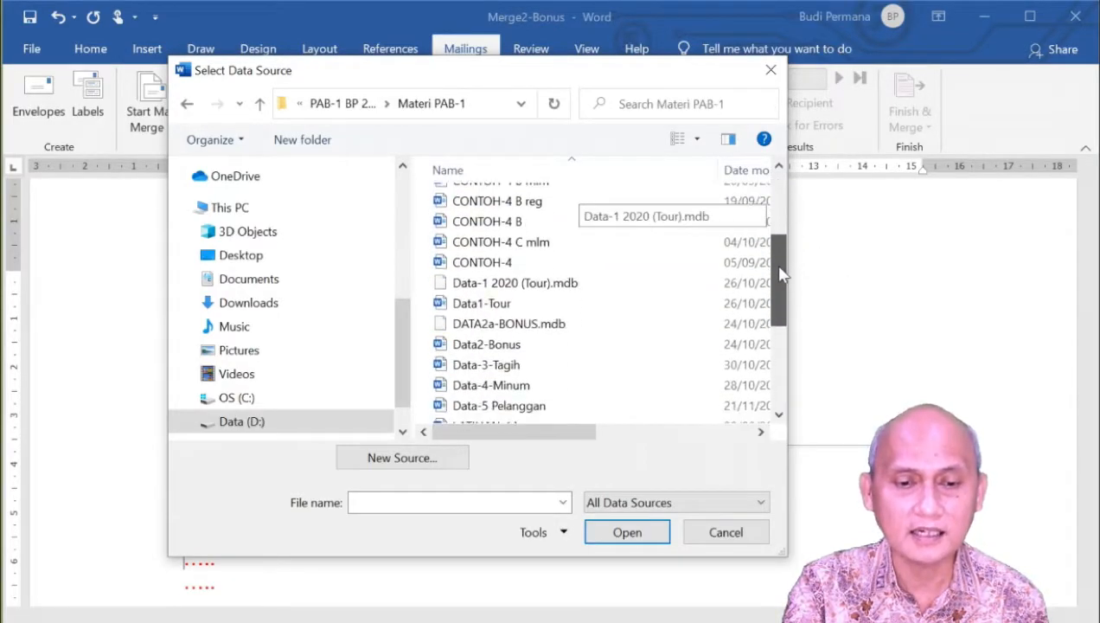
click(519, 343)
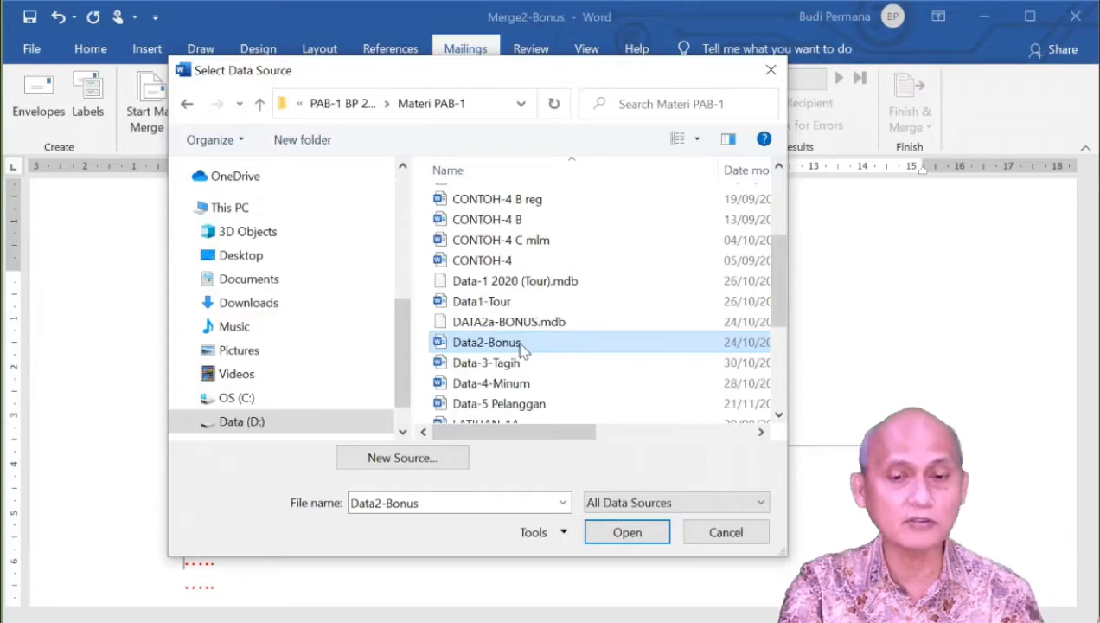
click(609, 530)
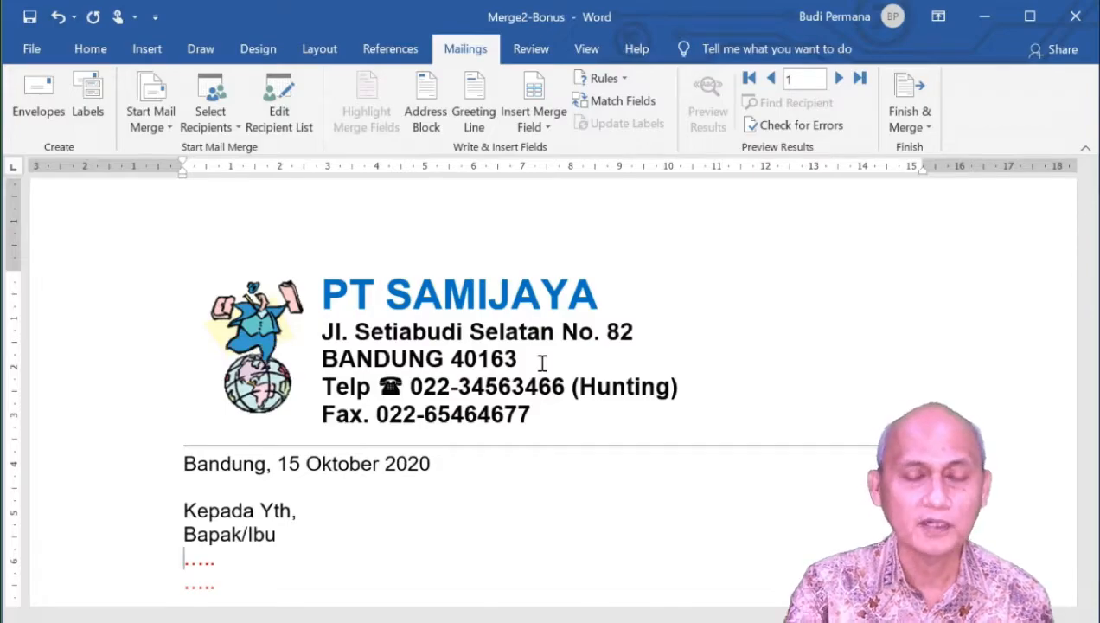
Step: Replace the first two dotted placeholder lines under "Bapak/Ibu" with the NAMA and ALAMAT merge fields
scroll(476, 360, down, 3)
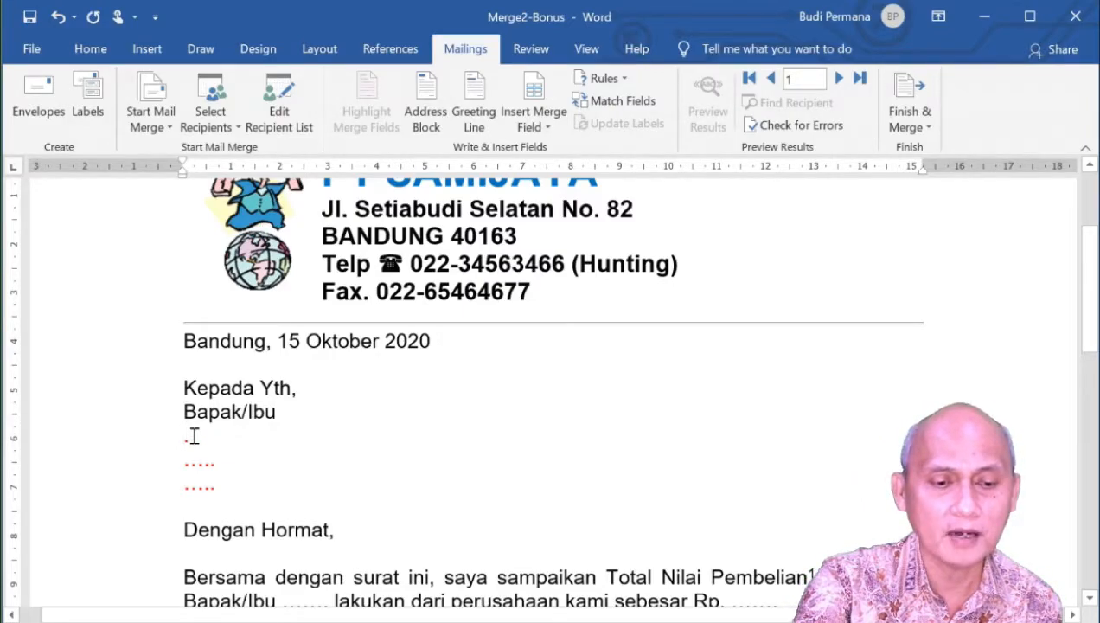
click(553, 130)
click(548, 149)
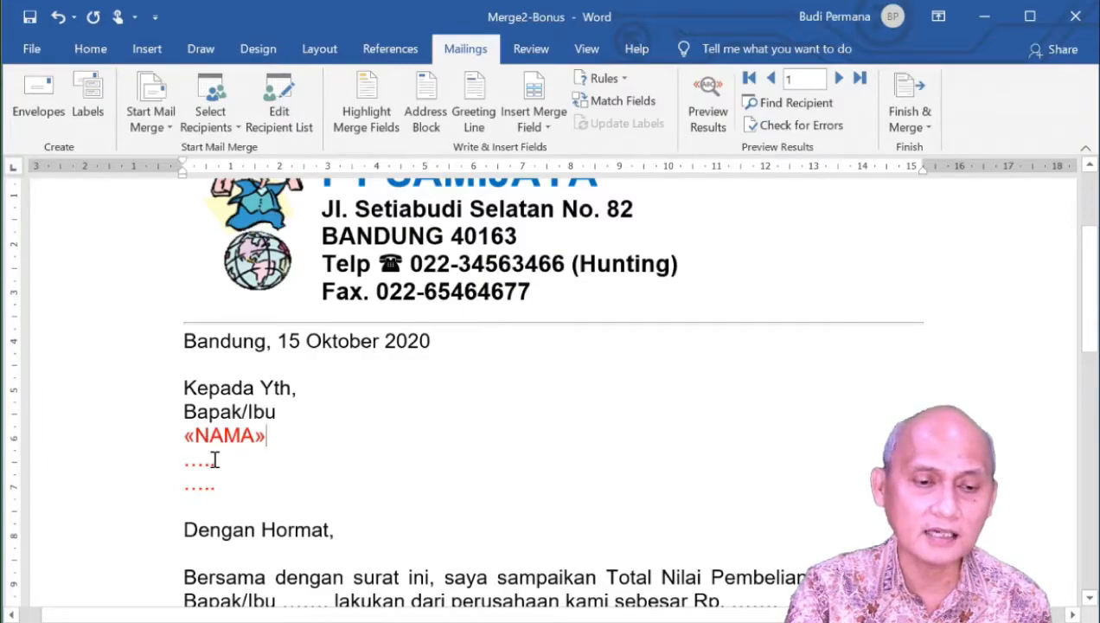
click(185, 464)
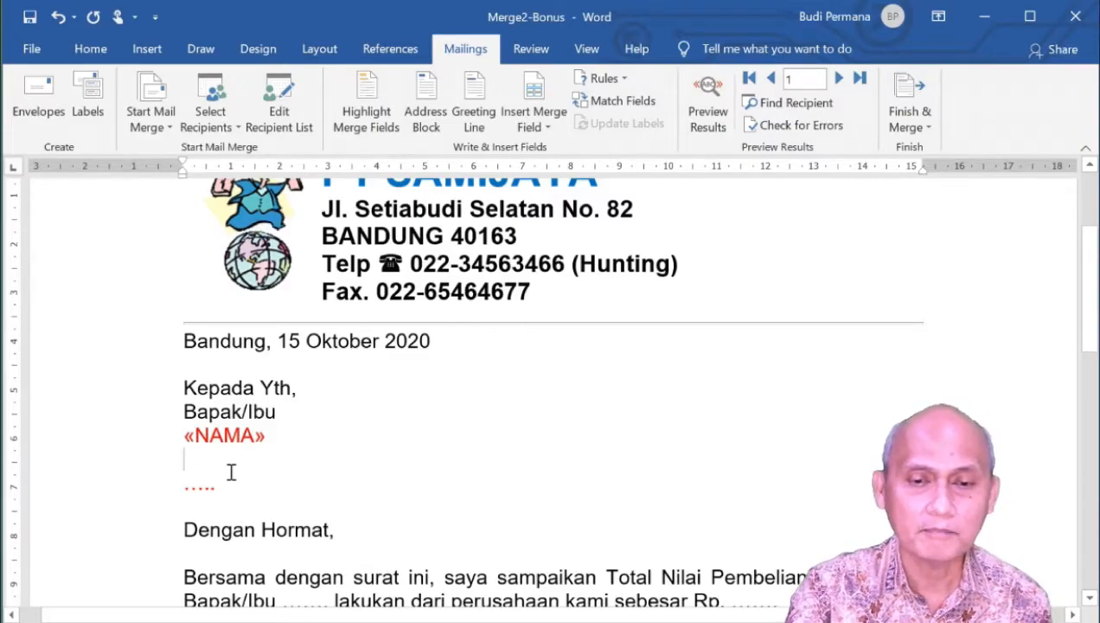
click(532, 121)
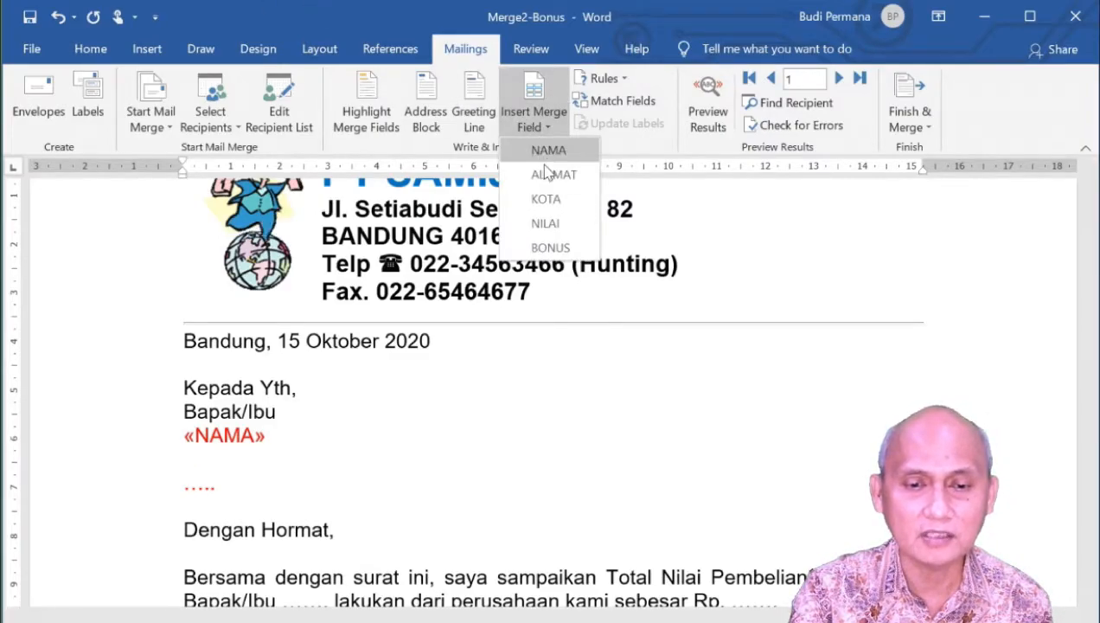
click(545, 173)
Step: Replace the third dotted placeholder line of the address block with the KOTA merge field
click(188, 491)
key(Delete)
key(Delete)
key(Delete)
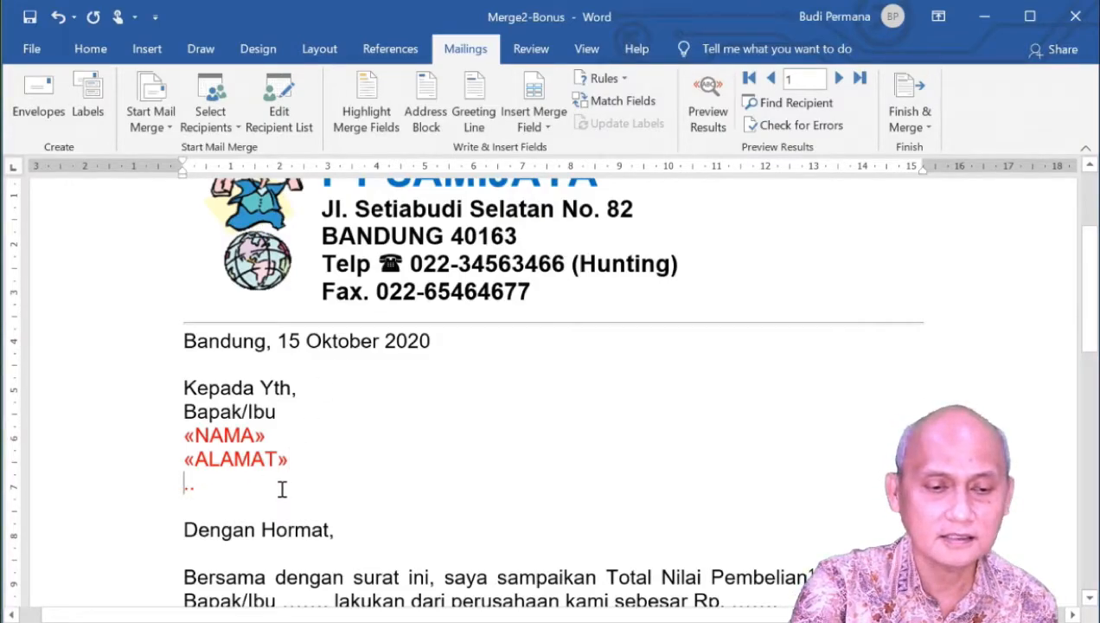
key(Delete)
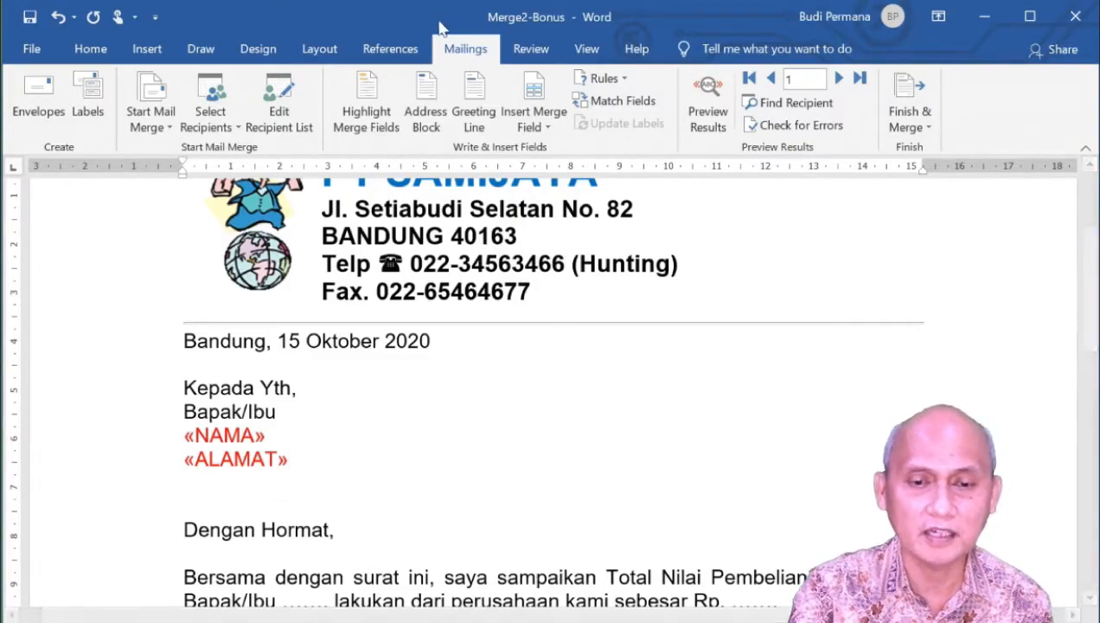
click(560, 130)
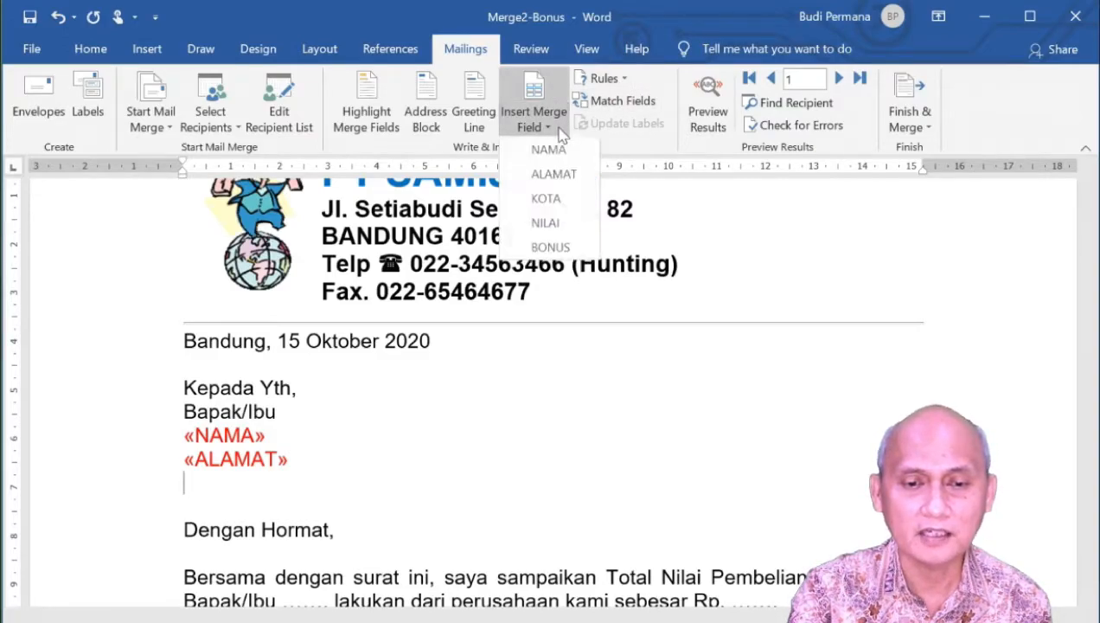
click(560, 200)
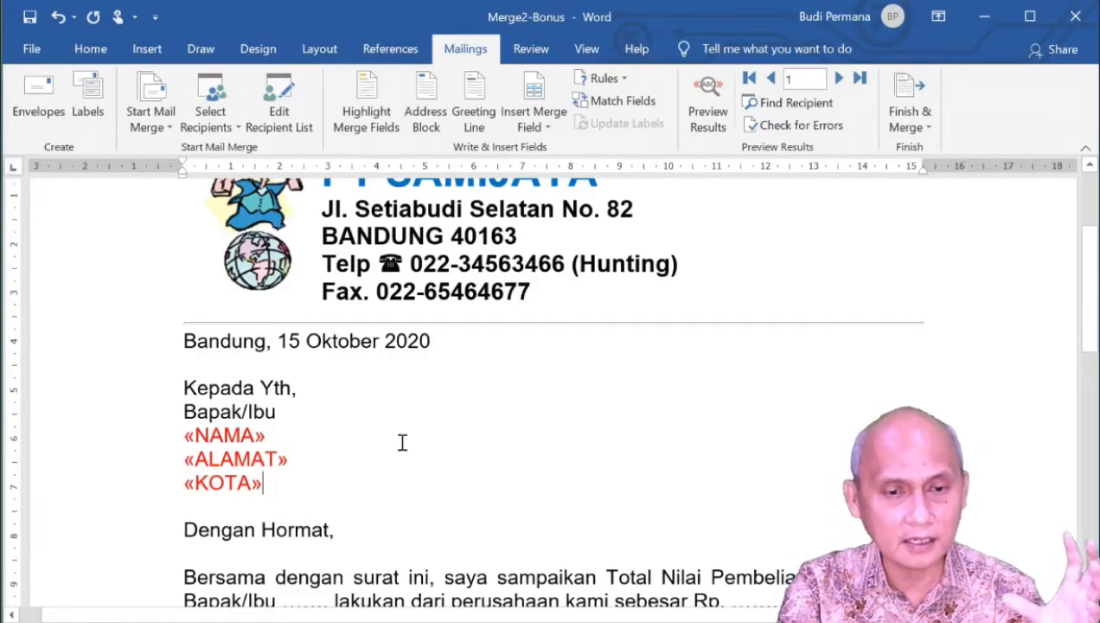
Step: Check the merge fields with highlighting on and off, and preview the letter for the first four recipients, returning to the first
click(365, 127)
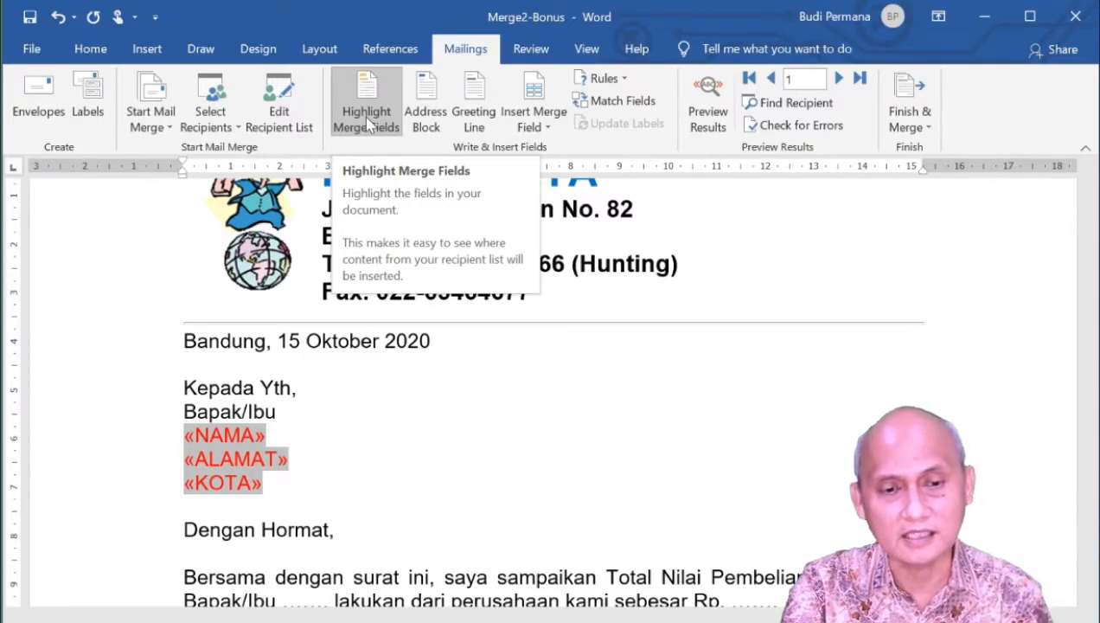
click(369, 126)
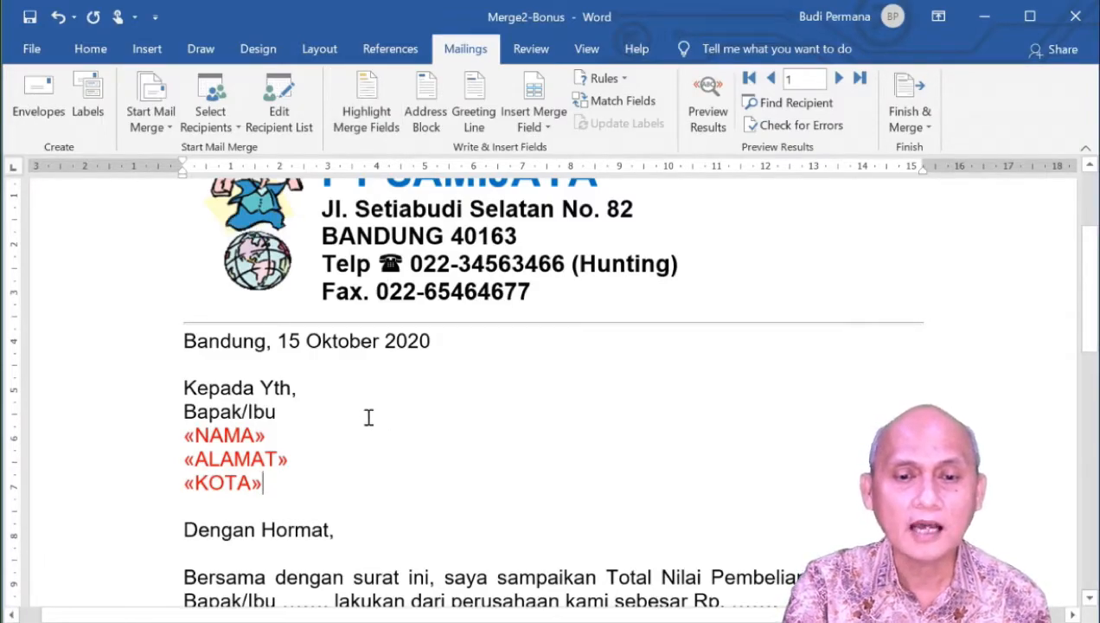
click(705, 128)
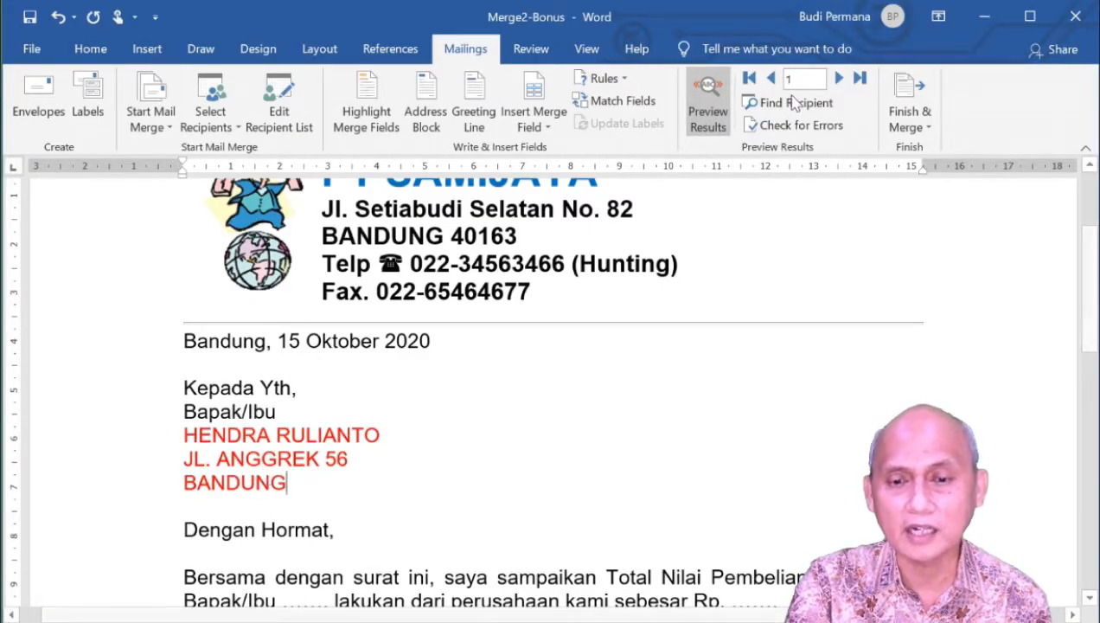
click(838, 78)
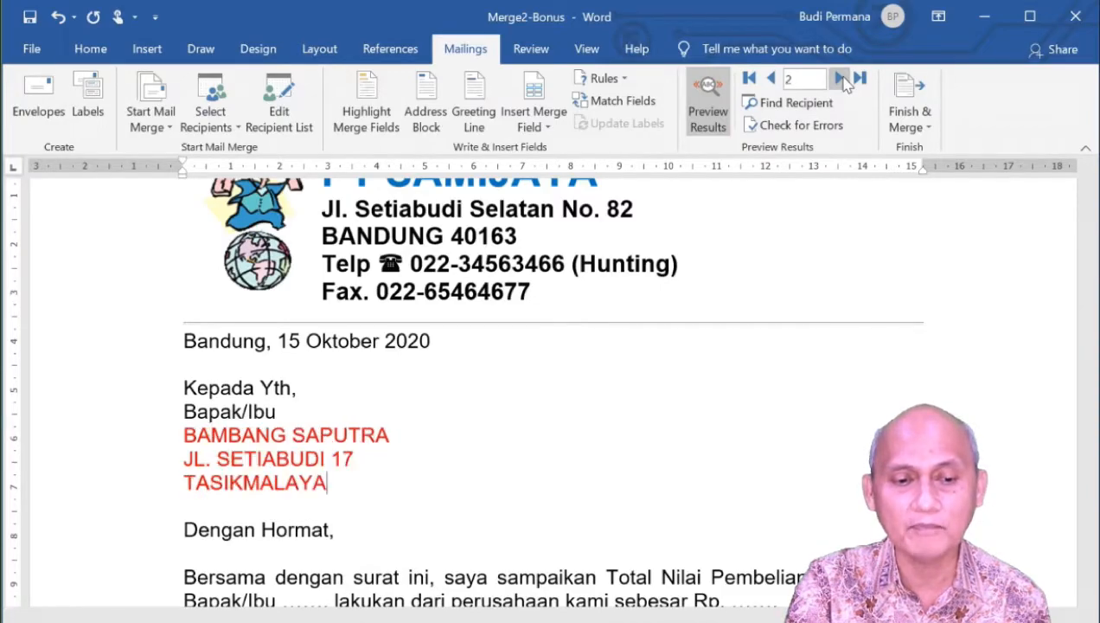
click(840, 79)
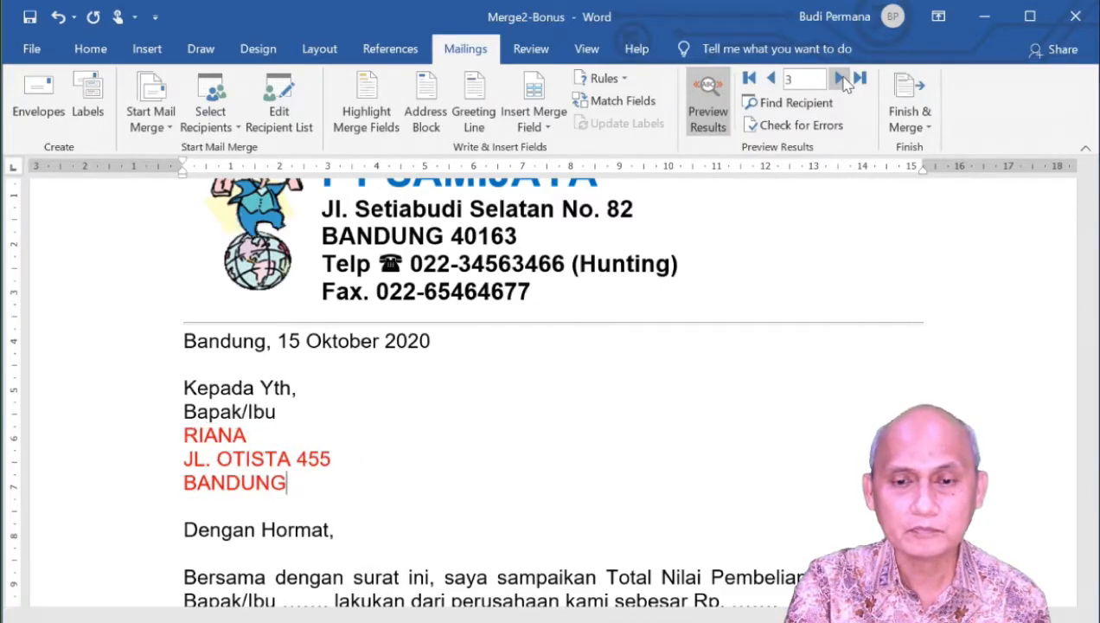
click(840, 79)
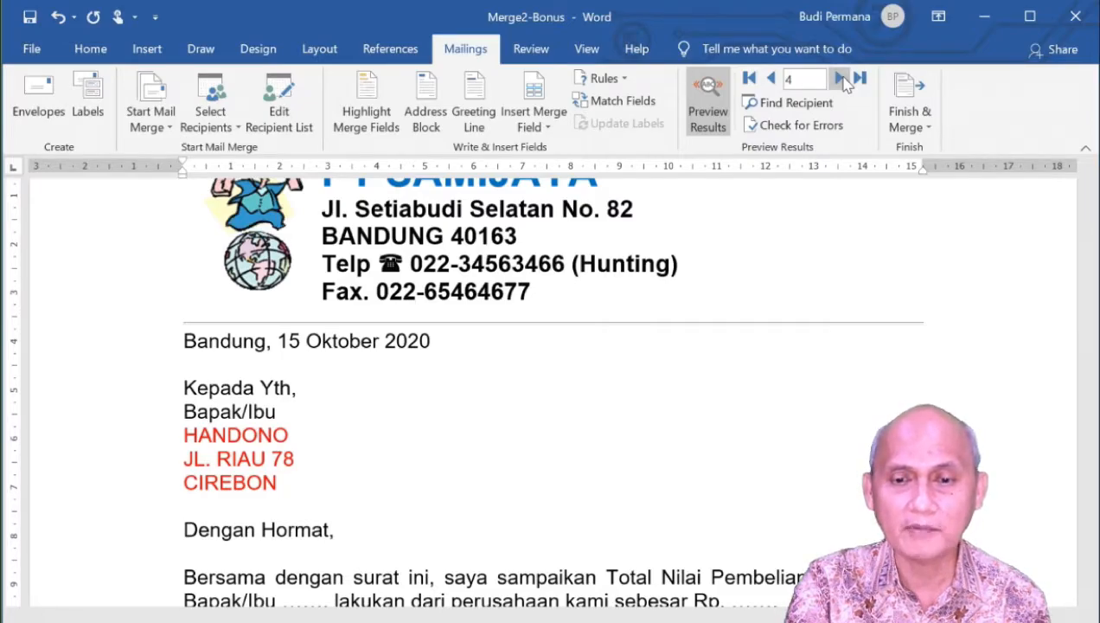
click(770, 78)
click(770, 79)
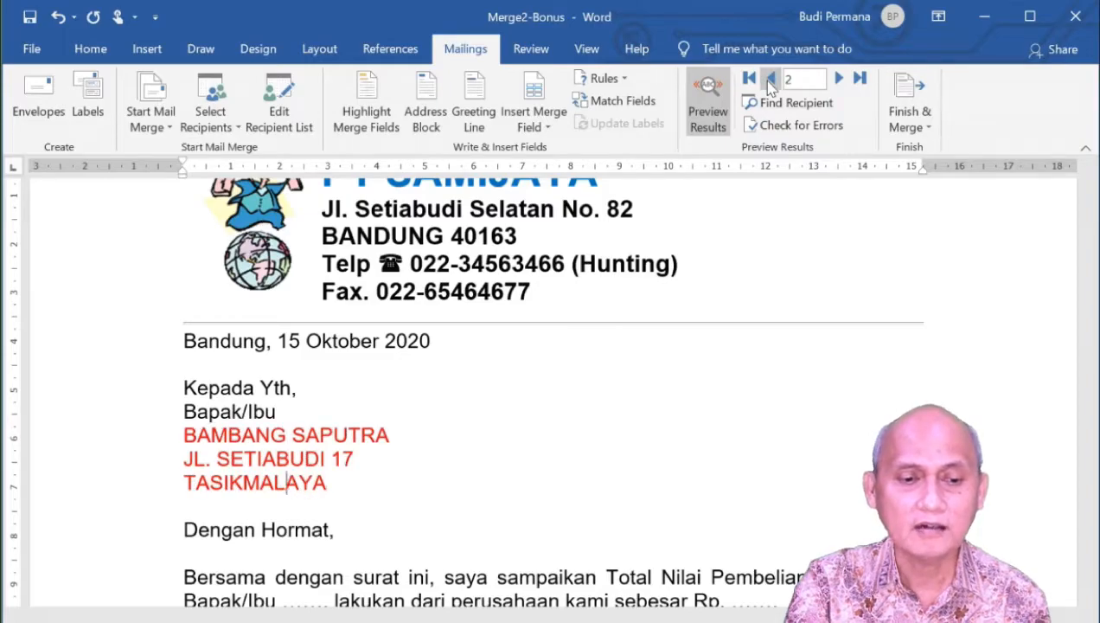
click(770, 79)
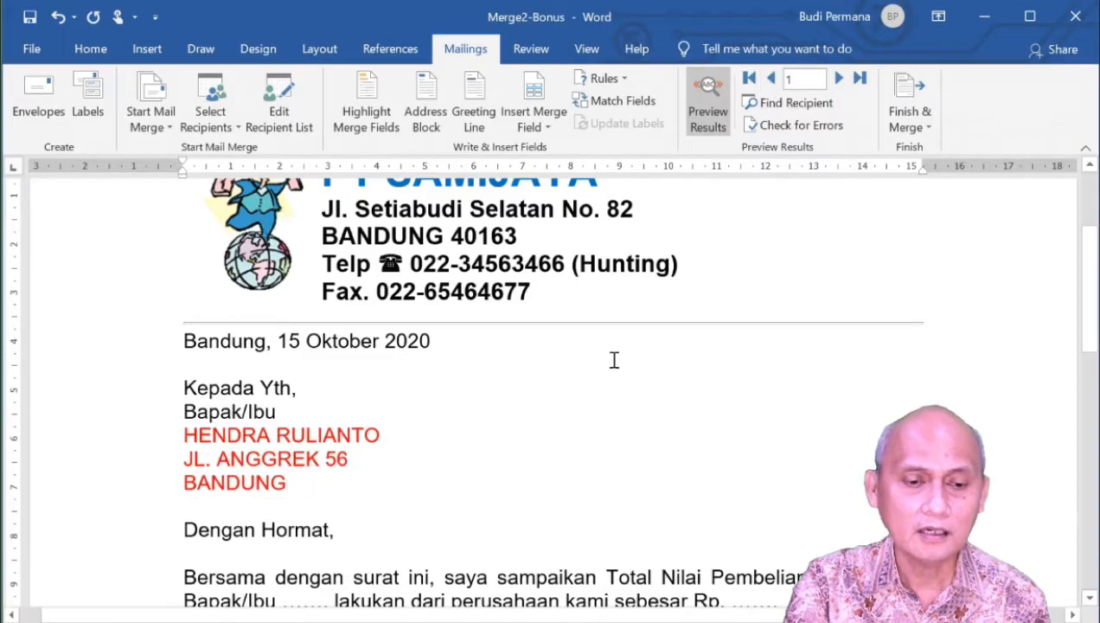
scroll(611, 359, down, 2)
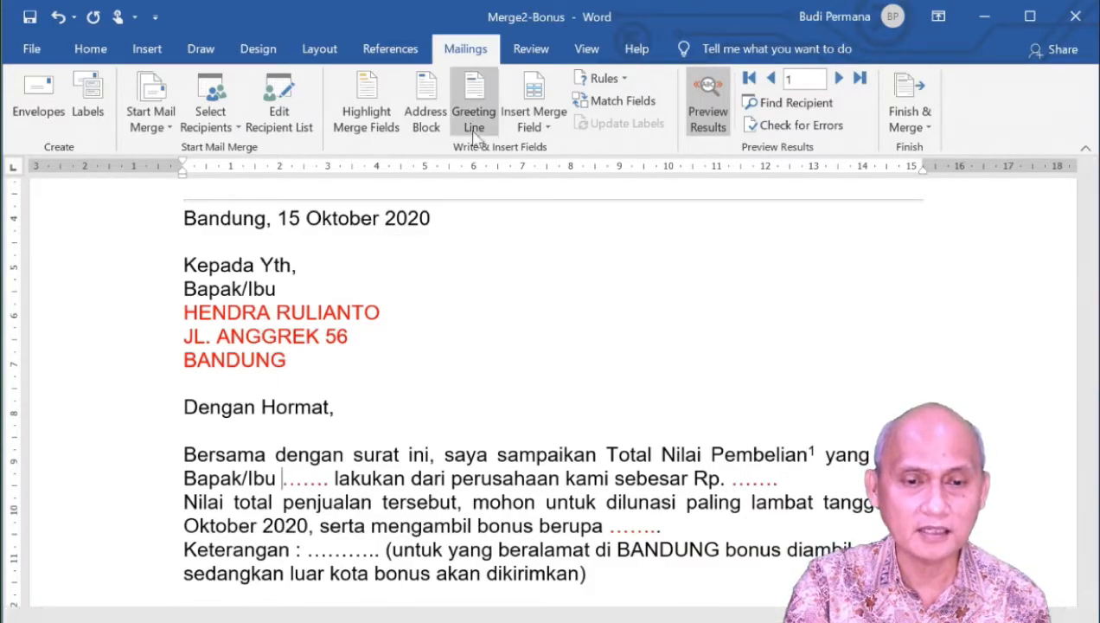
click(548, 127)
click(551, 154)
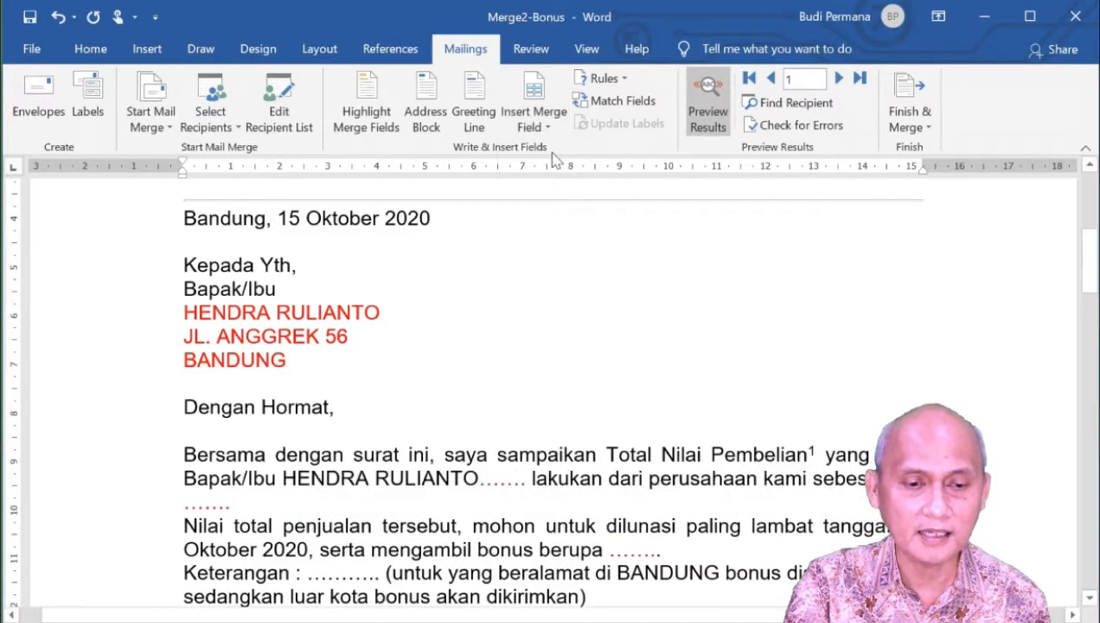
key(BackSpace)
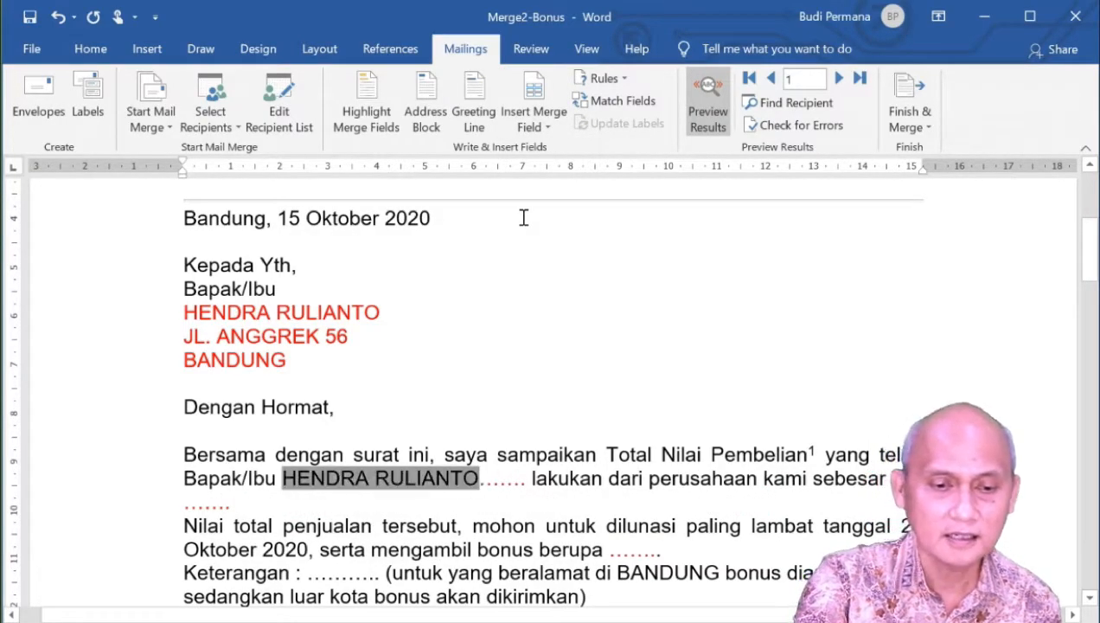
key(BackSpace)
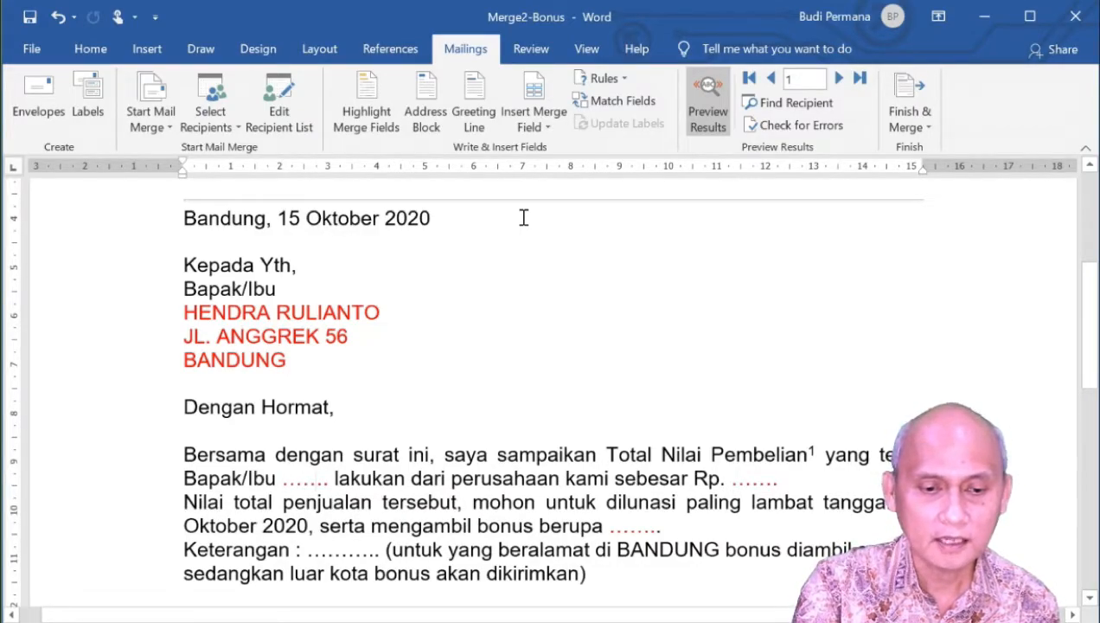
Step: Replace the dotted placeholder after "Bapak/Ibu" in the body paragraph with the NAMA merge field
key(BackSpace)
key(BackSpace)
key(BackSpace)
key(BackSpace)
key(BackSpace)
key(BackSpace)
key(BackSpace)
key(BackSpace)
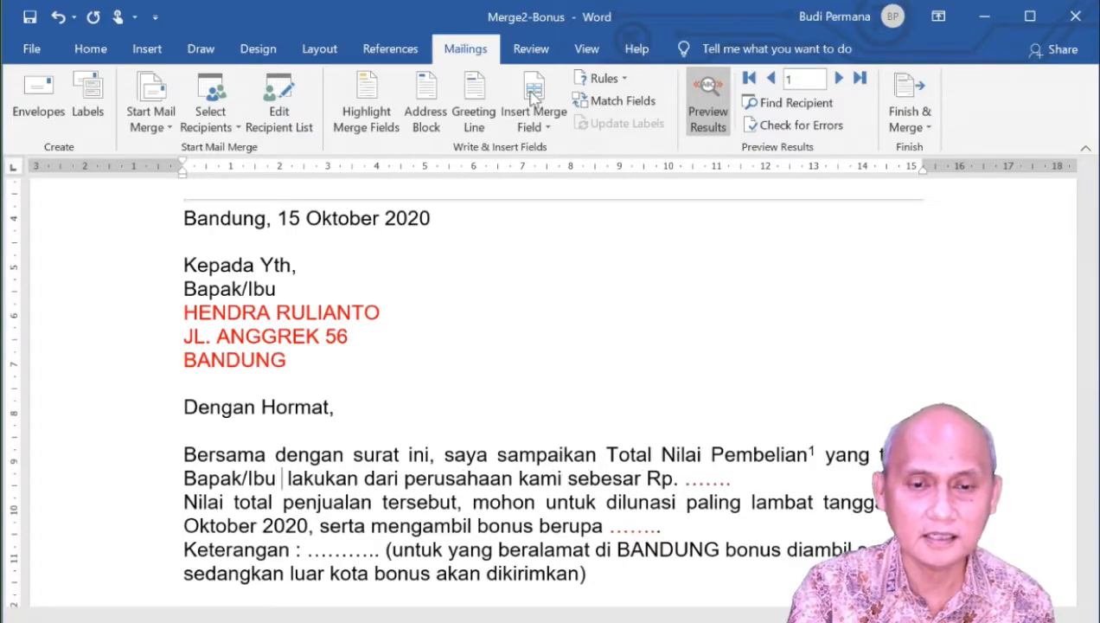
click(539, 127)
click(545, 153)
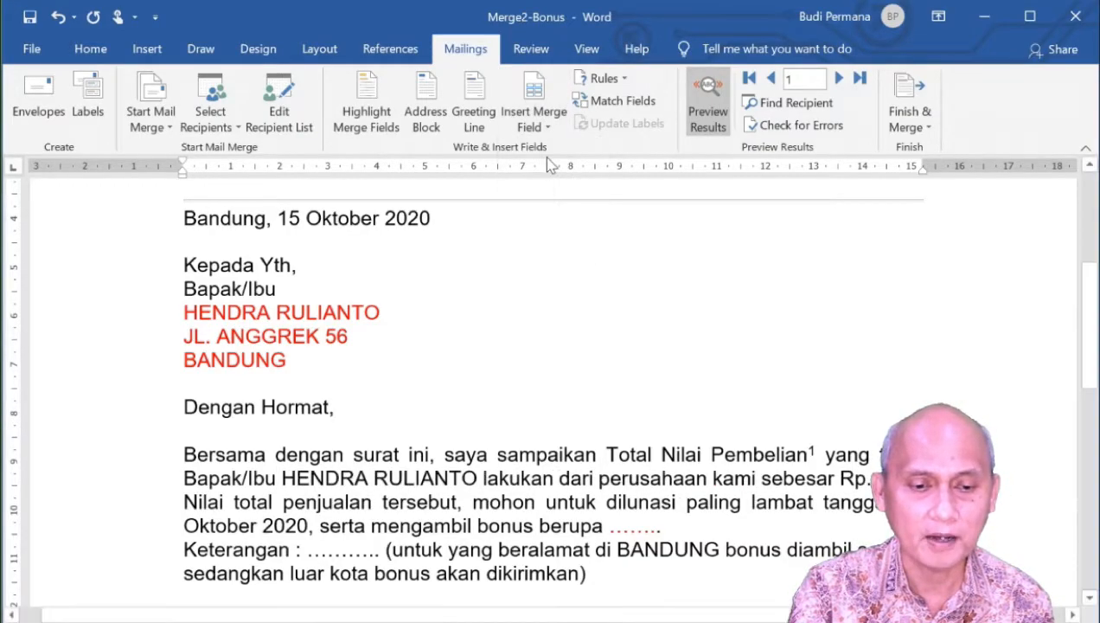
Step: Colour the NAMA merge field in the body paragraph red
drag(281, 478, 478, 479)
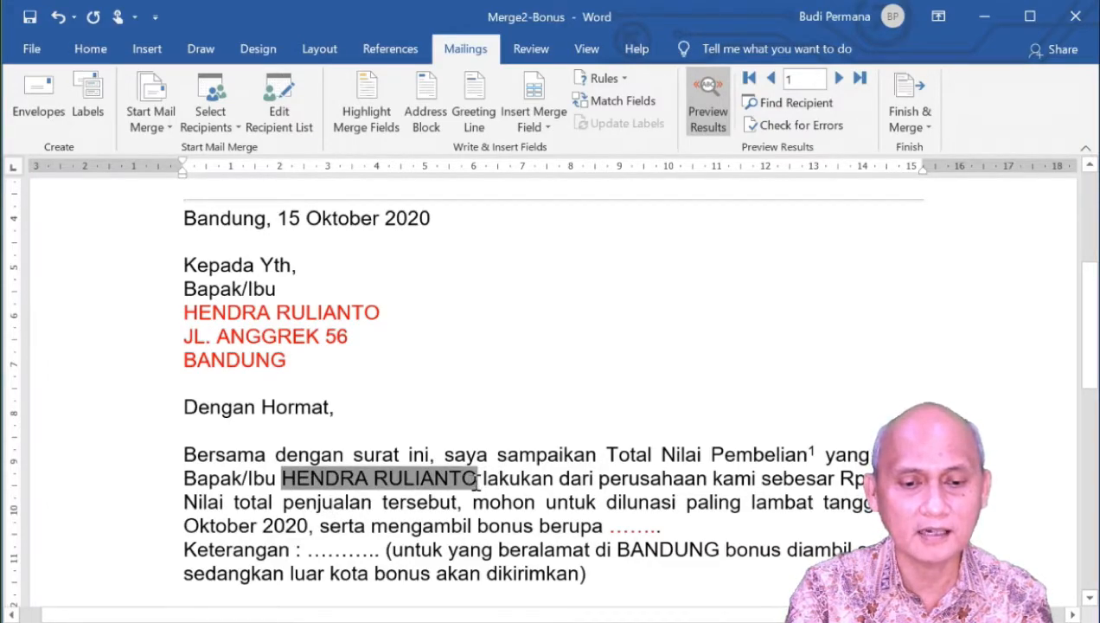
click(90, 49)
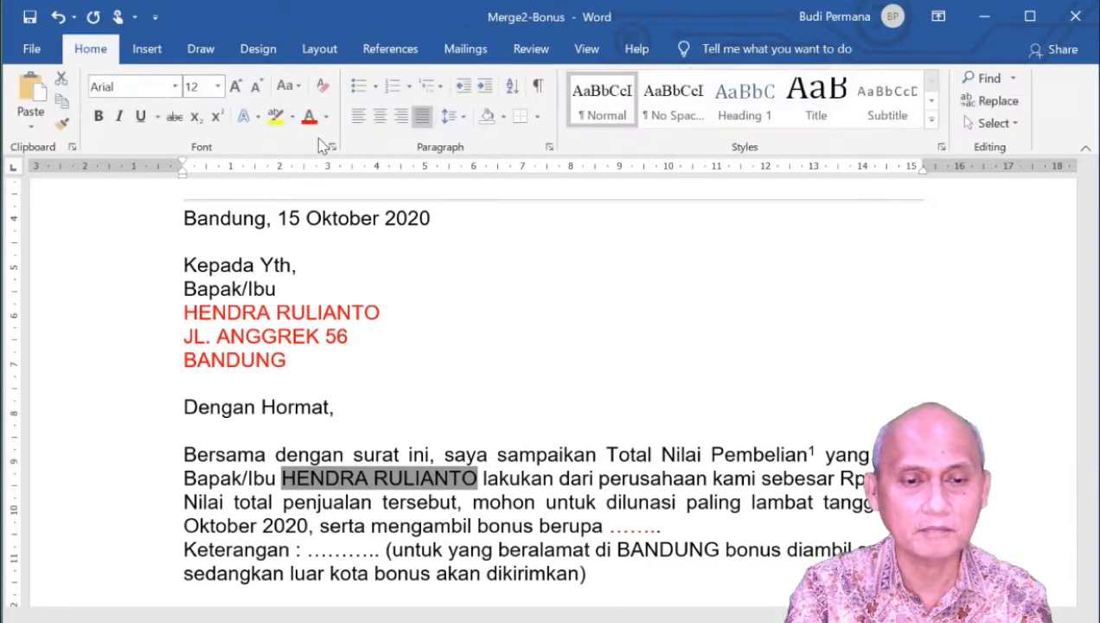
click(309, 118)
click(554, 478)
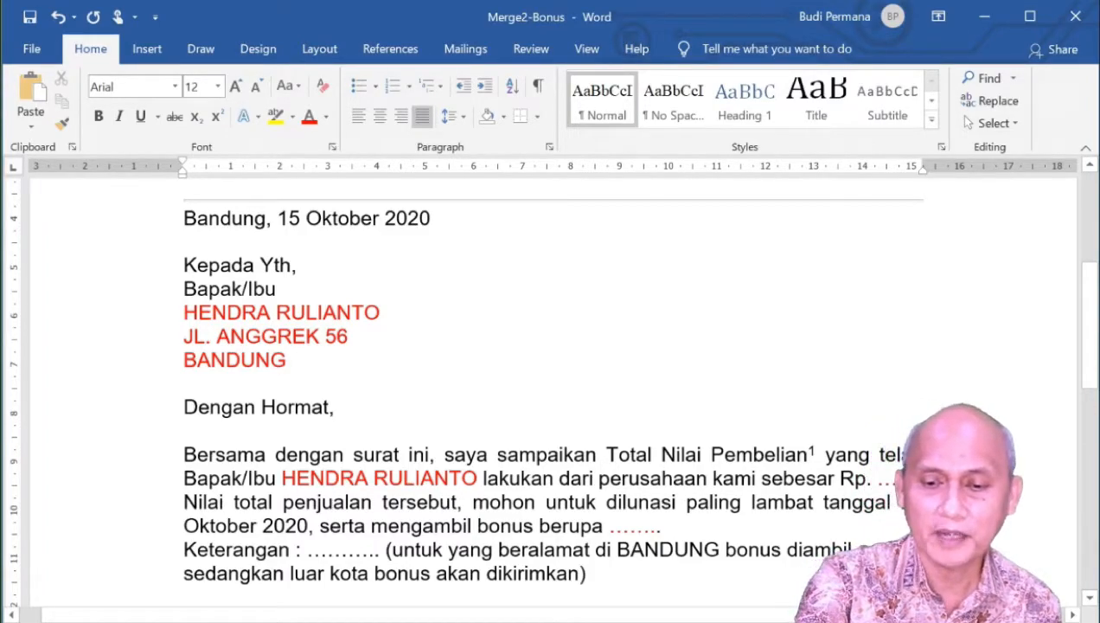
Step: Replace the dotted placeholder after "sebesar Rp." with the merge field holding the total purchase amount
key(Delete)
key(Delete)
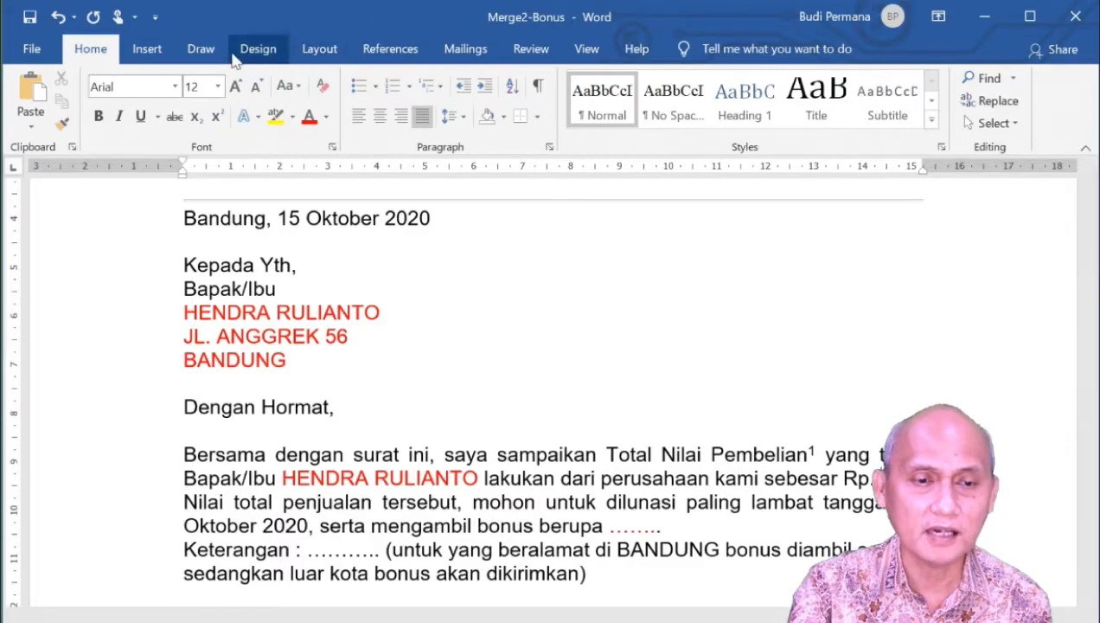
click(466, 49)
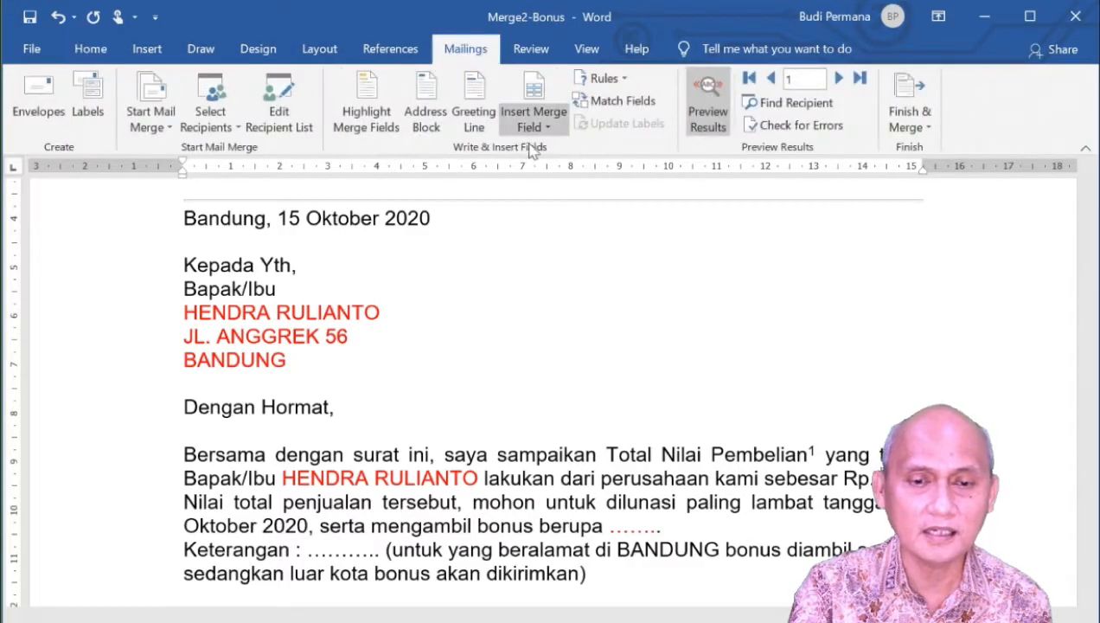
click(543, 130)
click(556, 222)
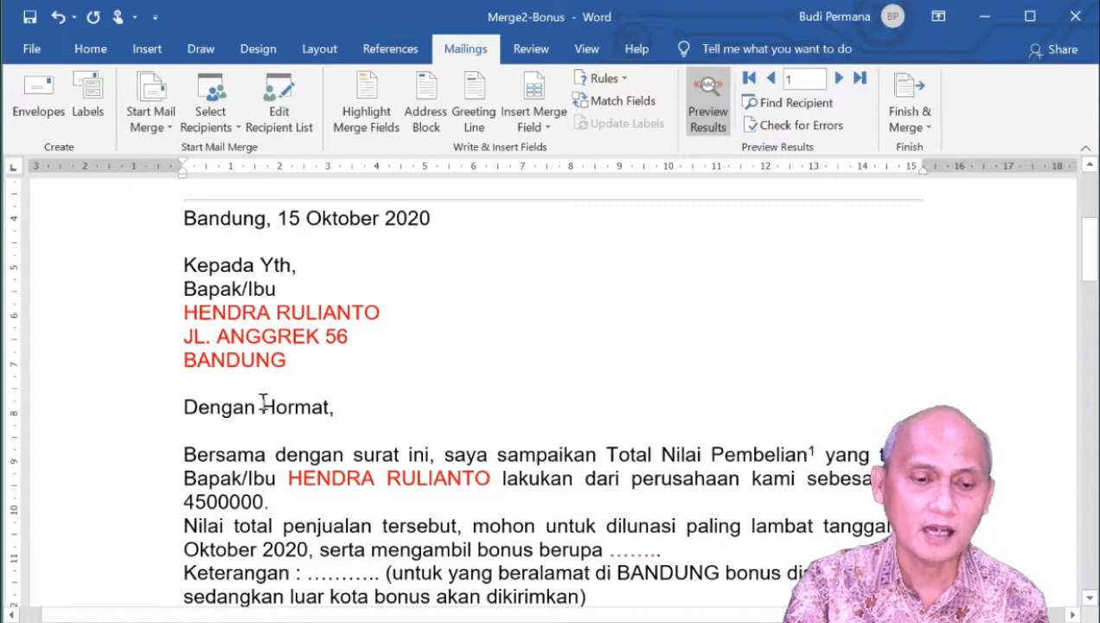
Step: Colour the purchase amount merge field after "sebesar Rp." red
double_click(197, 502)
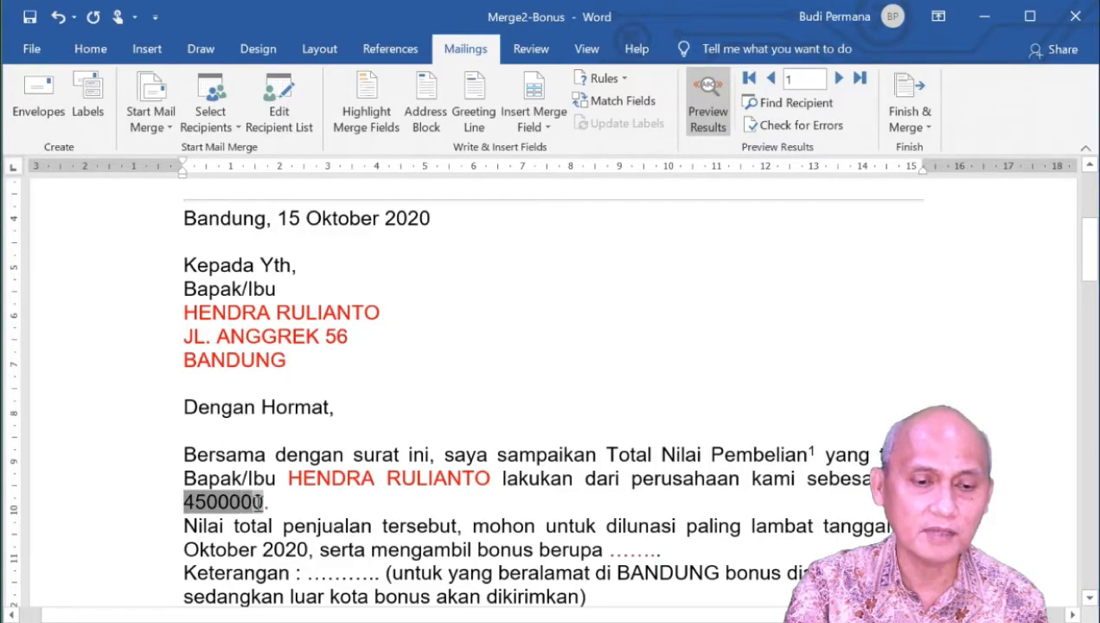
click(95, 51)
click(309, 117)
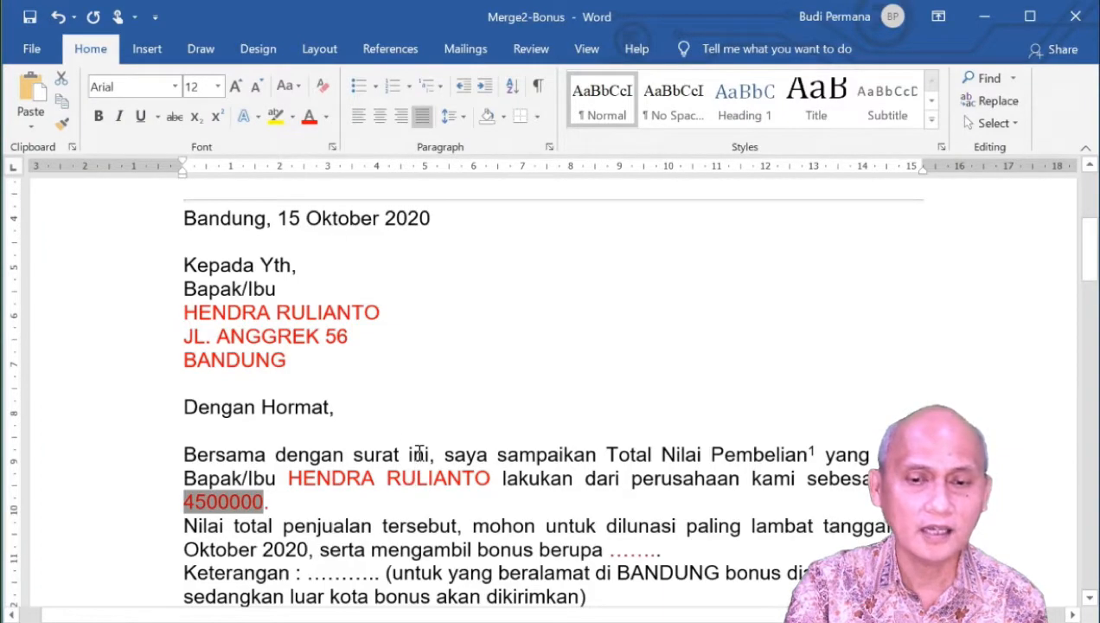
click(418, 454)
Step: Preview the letter for the second, third and fourth recipients to check the name and purchase amount
click(466, 49)
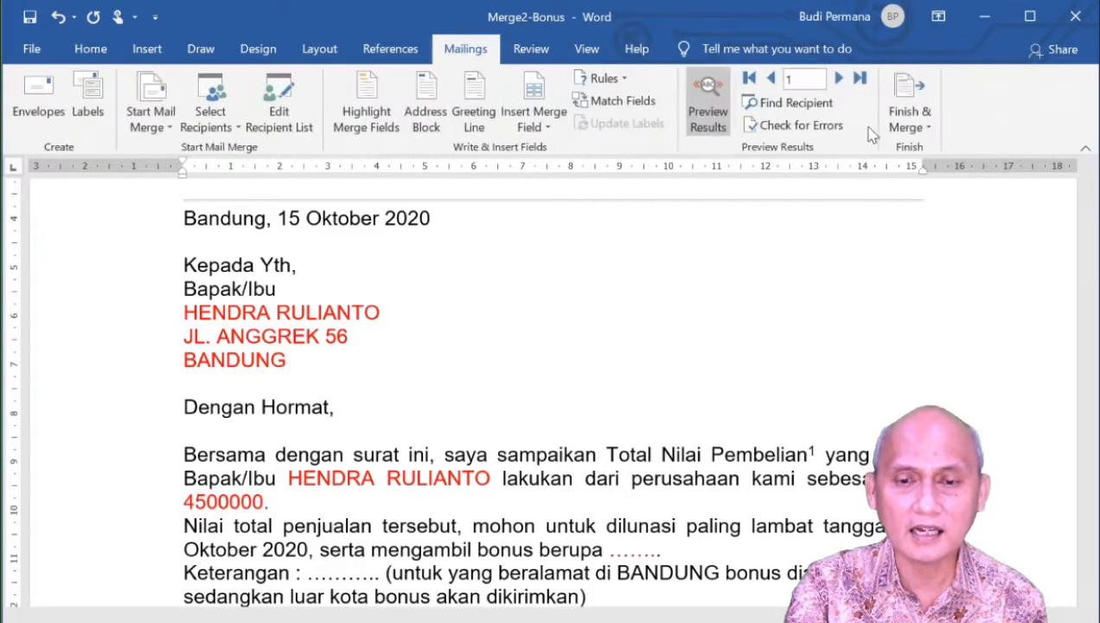
click(841, 79)
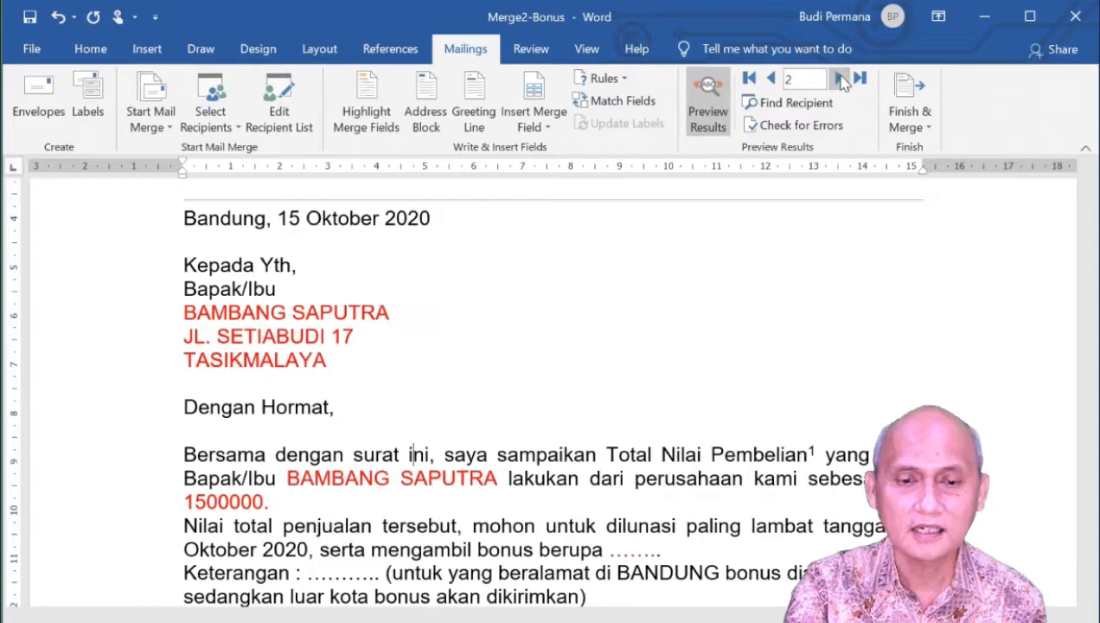
click(840, 79)
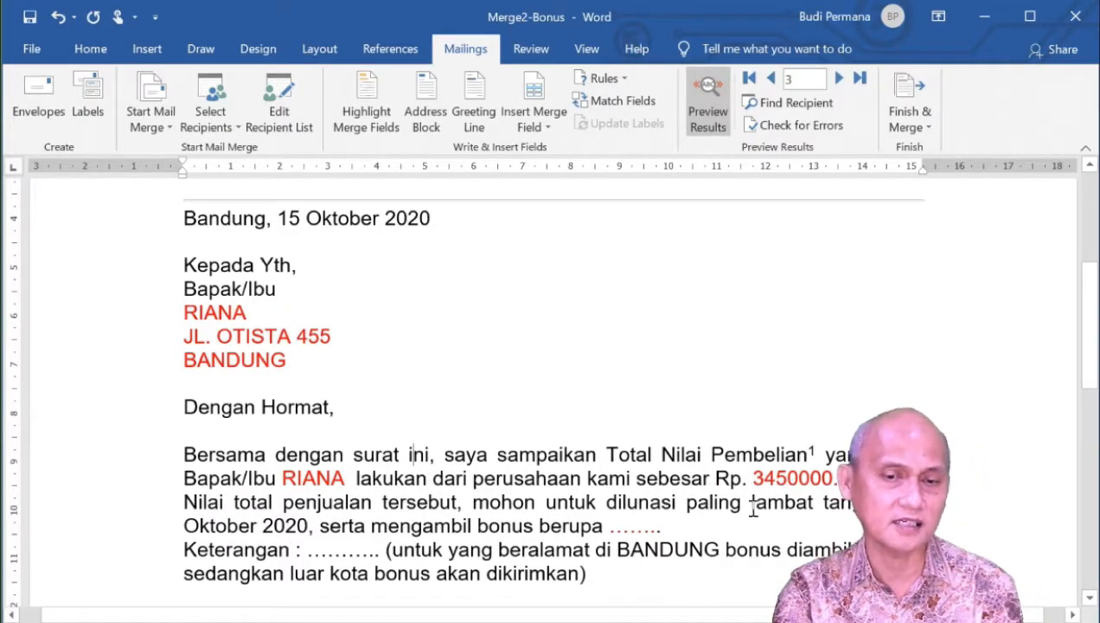
click(837, 78)
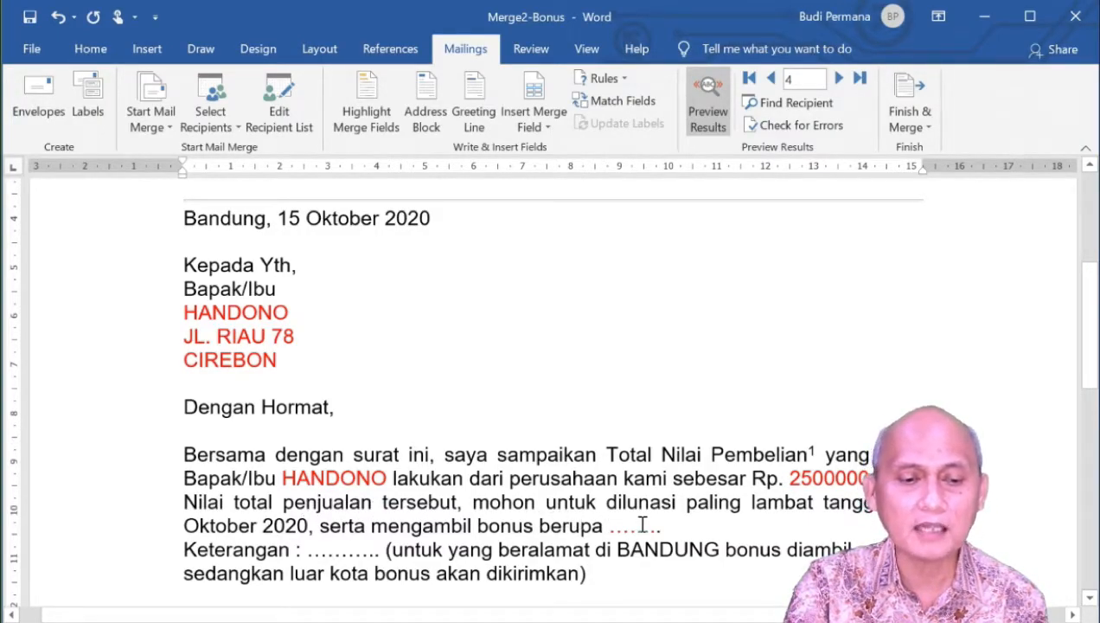
Step: Replace the dotted placeholder after "mengambil bonus berupa" with the bonus merge field, keeping the full stop
click(614, 525)
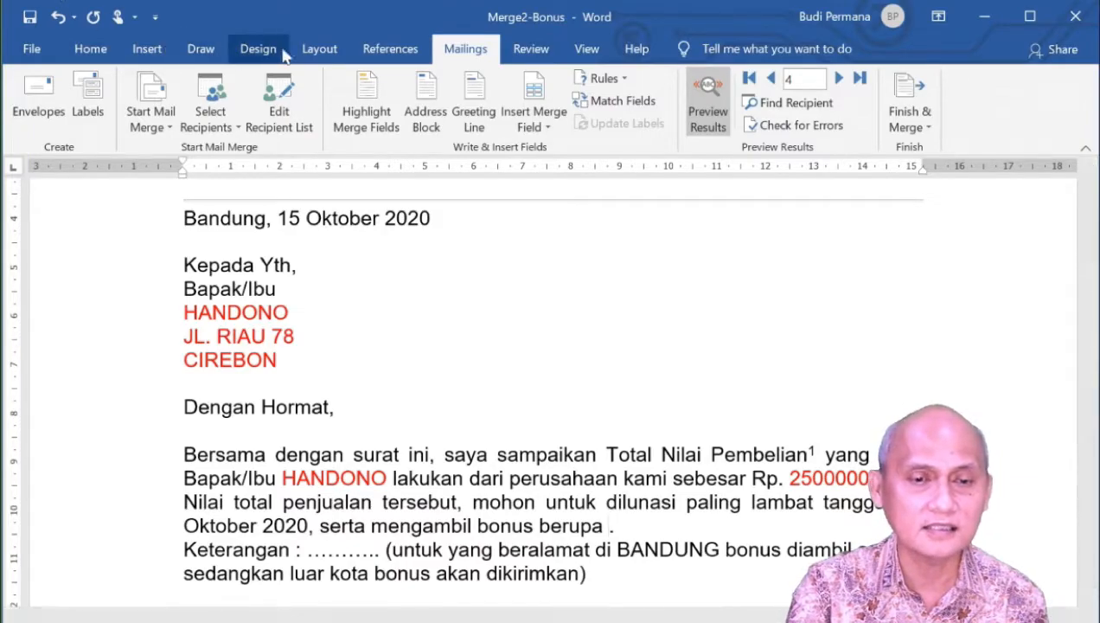
click(542, 129)
click(550, 247)
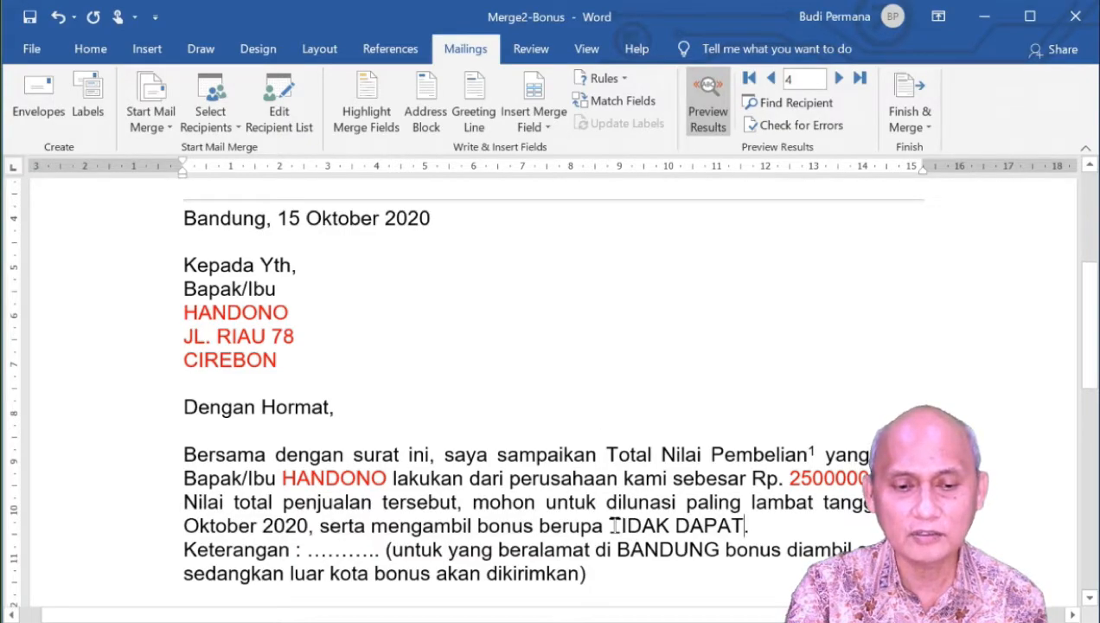
Step: Colour the bonus merge field after "bonus berupa" red
drag(632, 526, 749, 536)
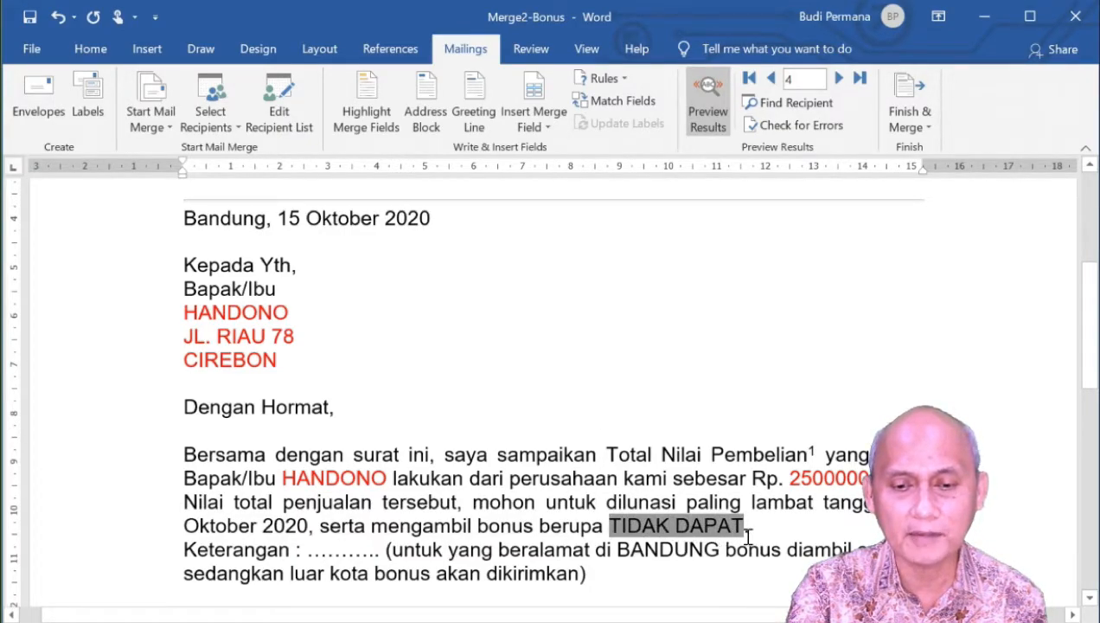
click(90, 49)
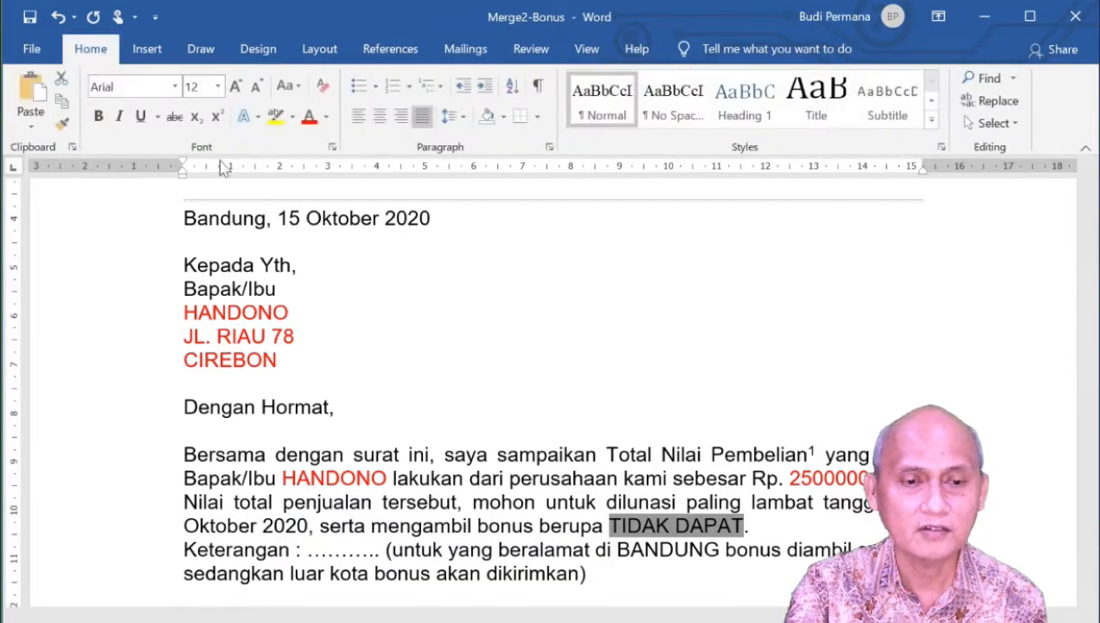
click(293, 116)
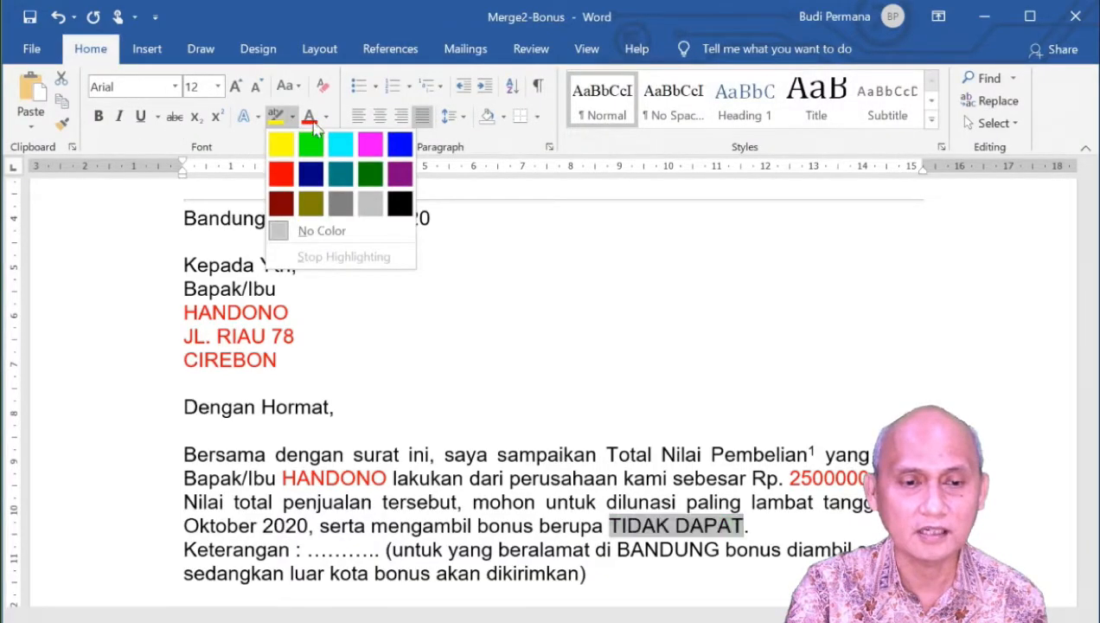
click(309, 117)
click(495, 446)
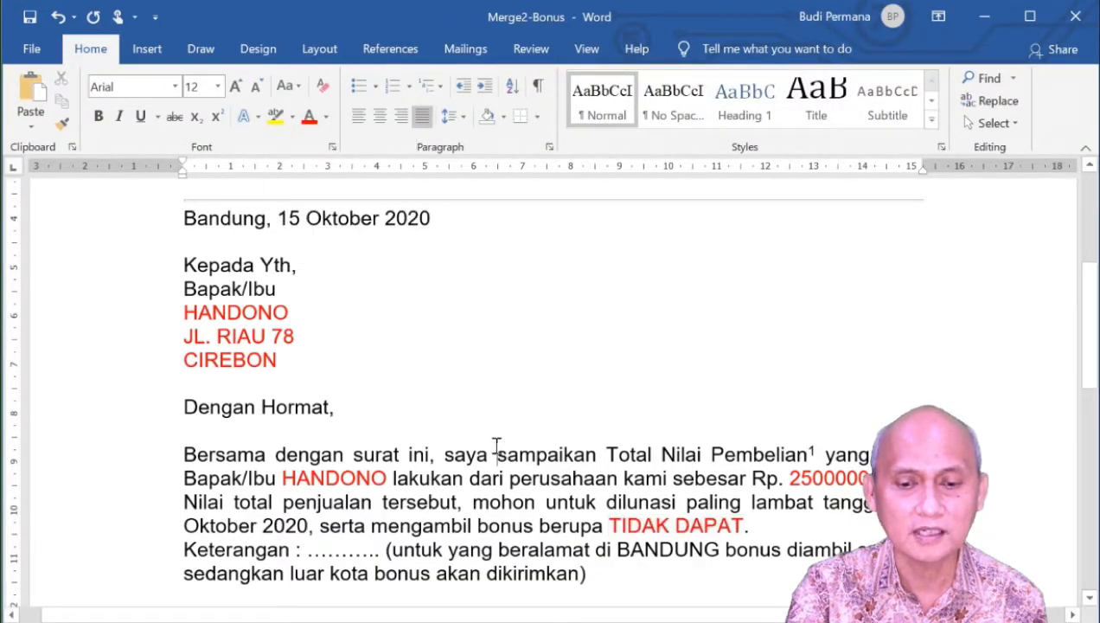
Step: Go back through the previewed recipients to record 2 to check the bonus text
click(459, 49)
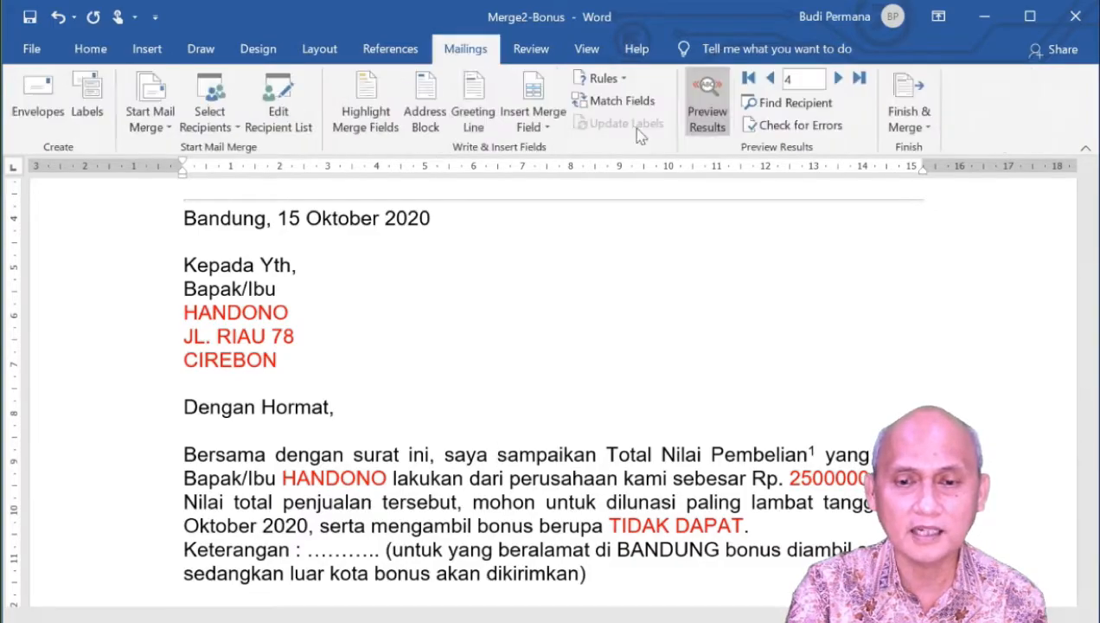
click(771, 79)
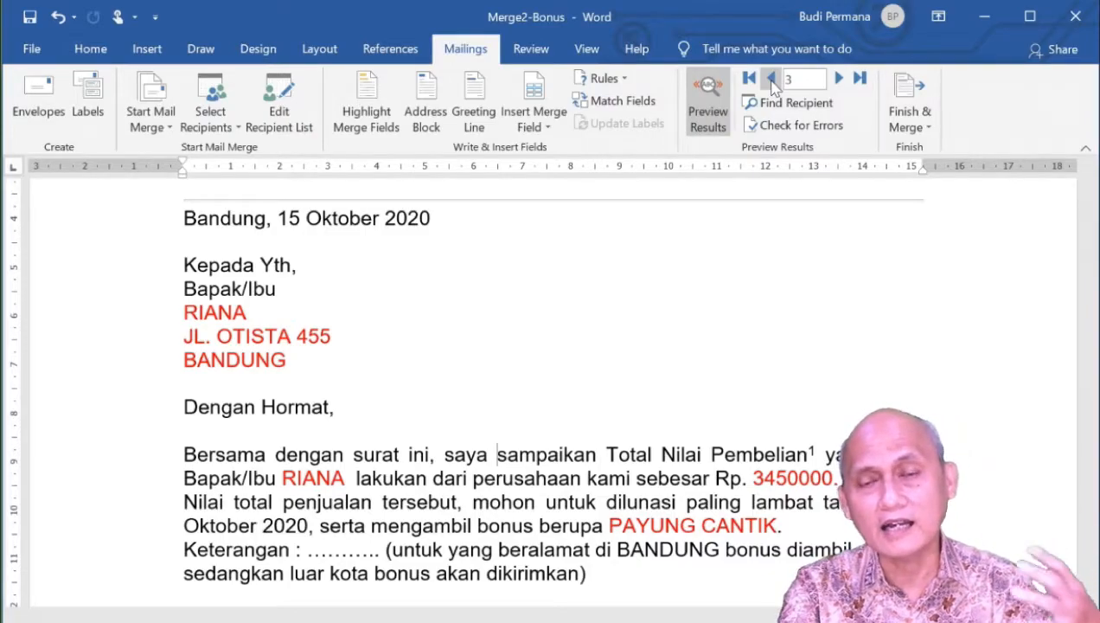
click(770, 80)
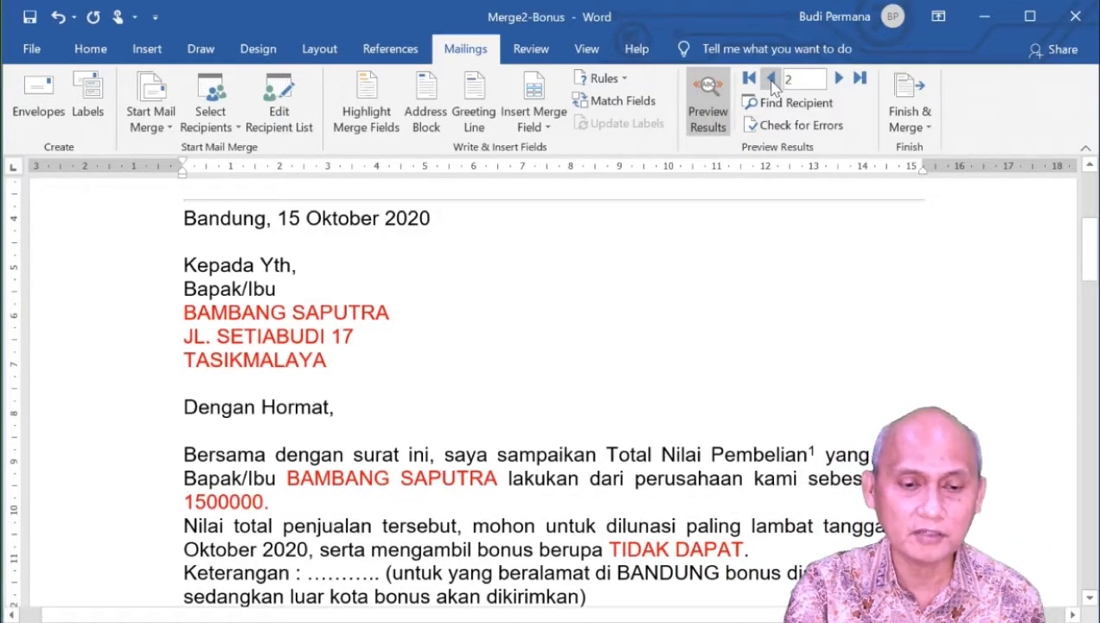
Step: Preview the first recipient's letter to check the bonus text, and place the cursor at the start of the Keterangan line
click(771, 79)
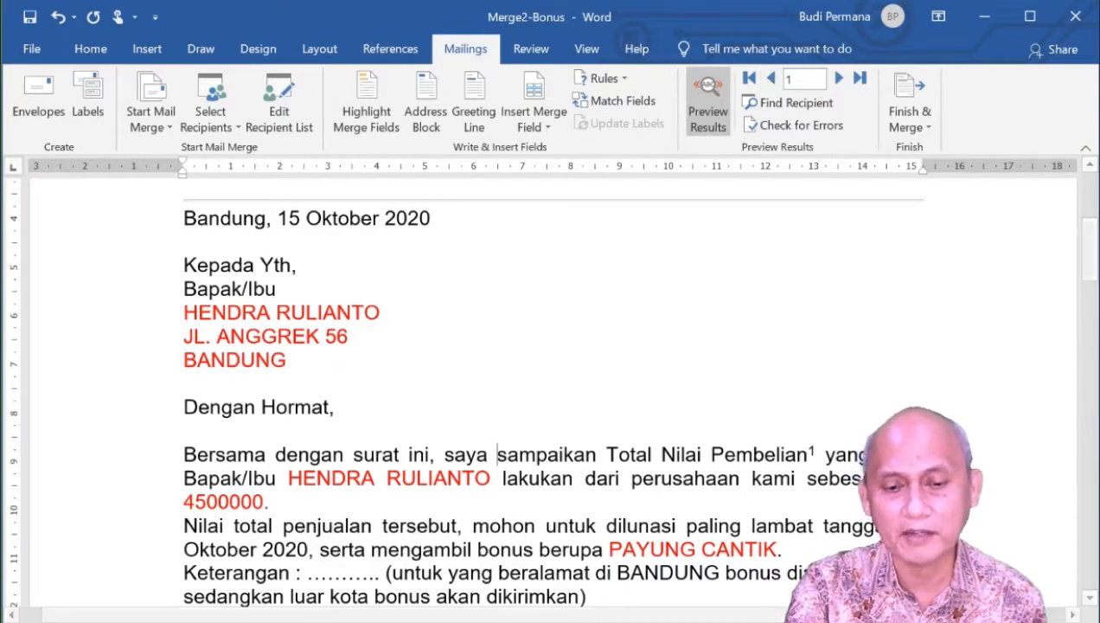
scroll(613, 493, down, 1)
scroll(614, 492, down, 2)
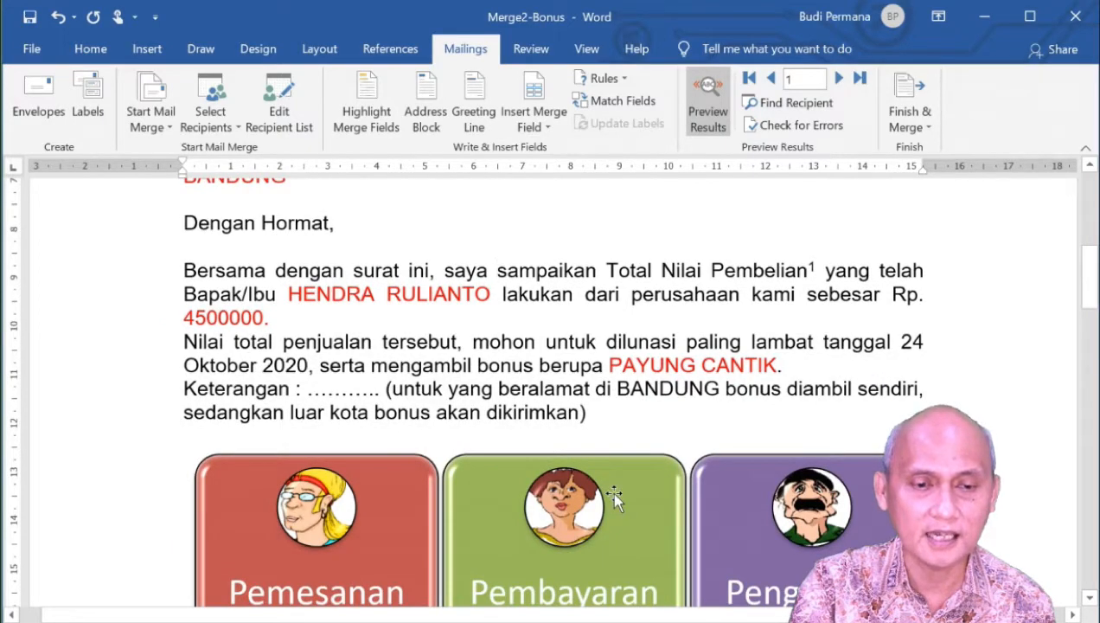
drag(1090, 284, 1091, 295)
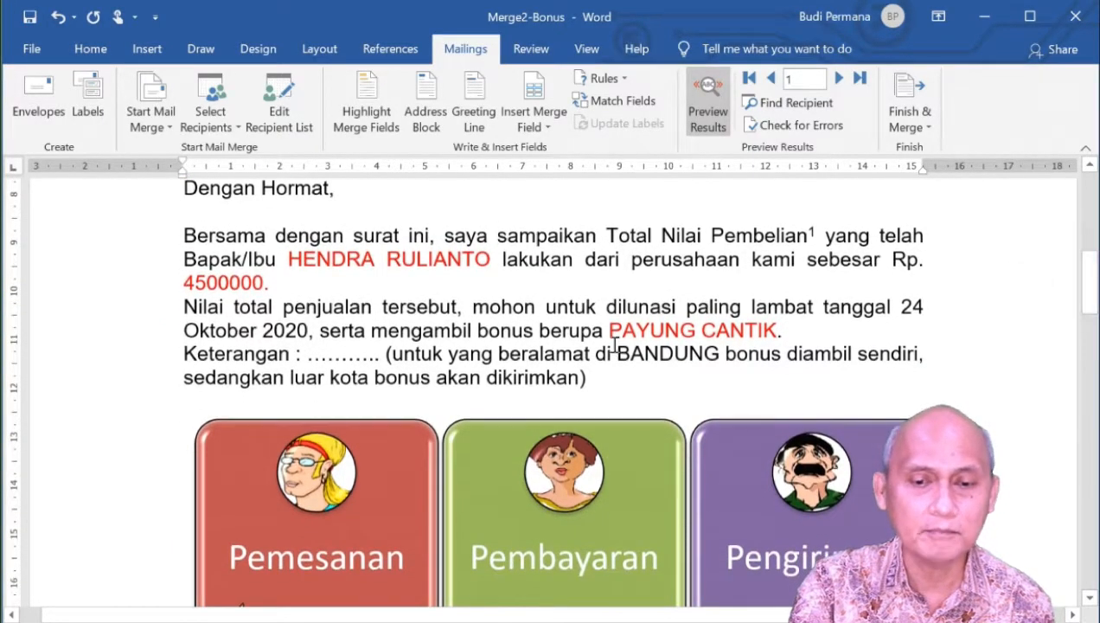
click(186, 353)
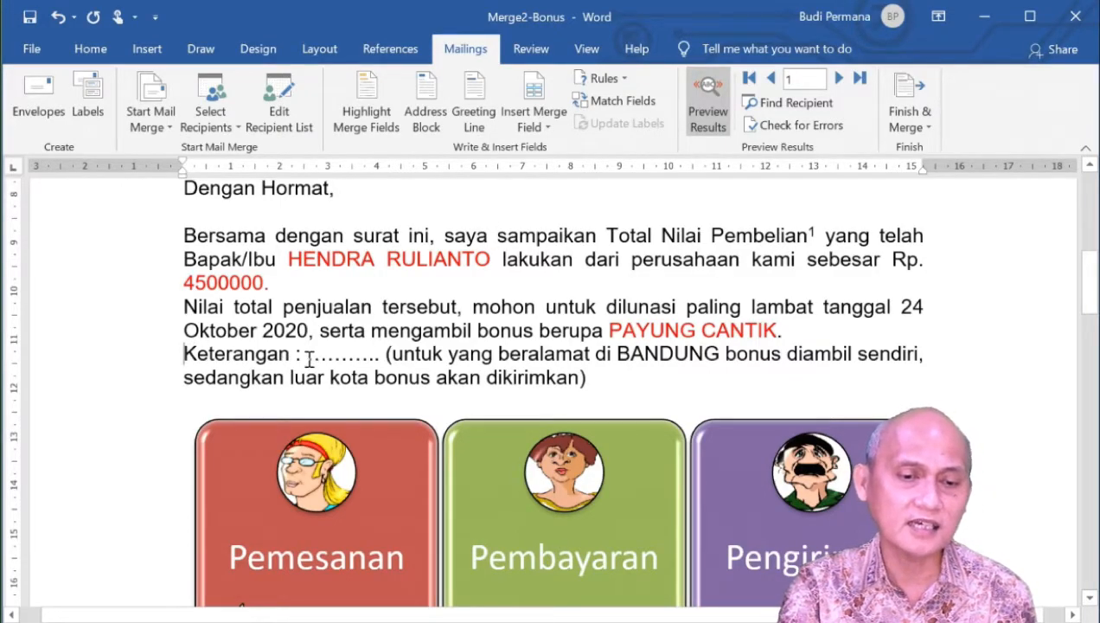
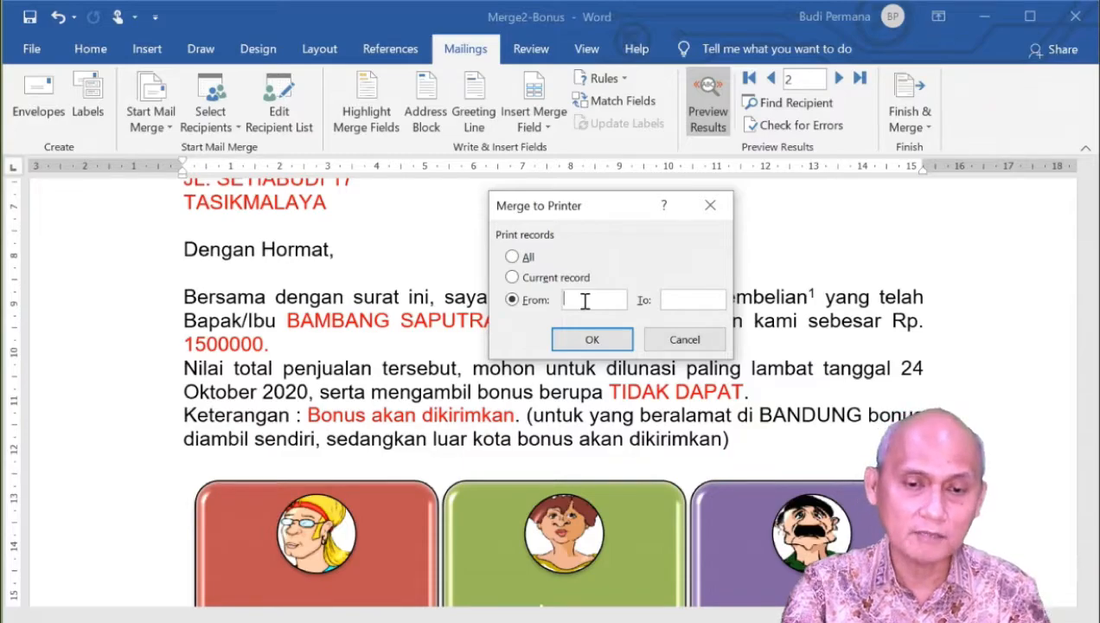
Step: Cancel printing the merged letters from the Merge to Printer dialog
click(669, 343)
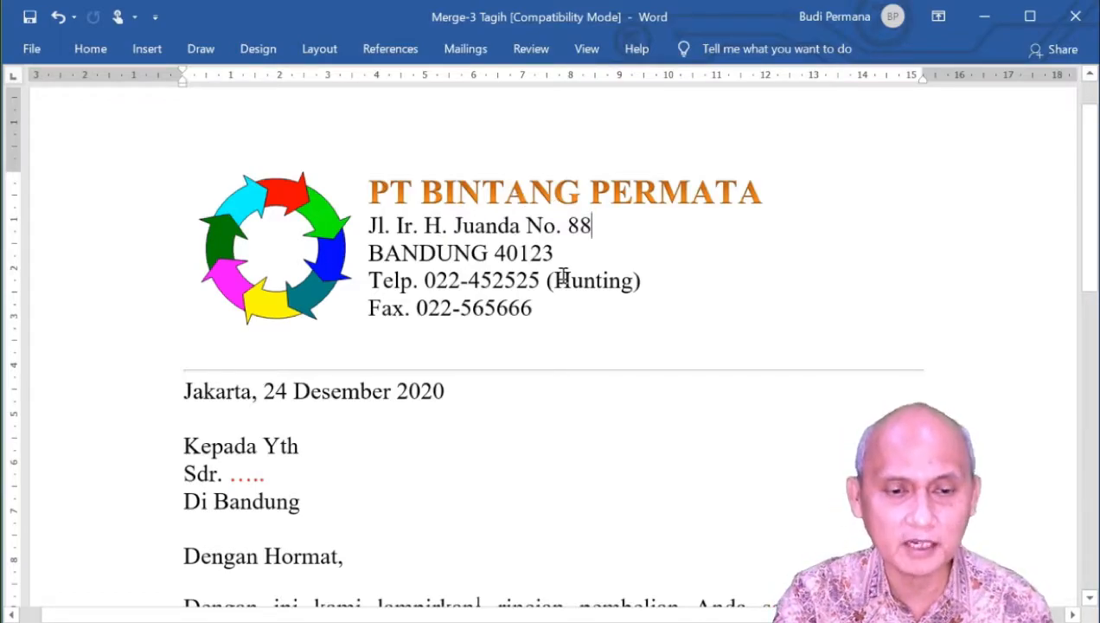
Step: Read through the Merge-3 Tagih letter, examining its recipient, monthly amount, total and discounted price placeholders and the footnote
scroll(563, 276, down, 1)
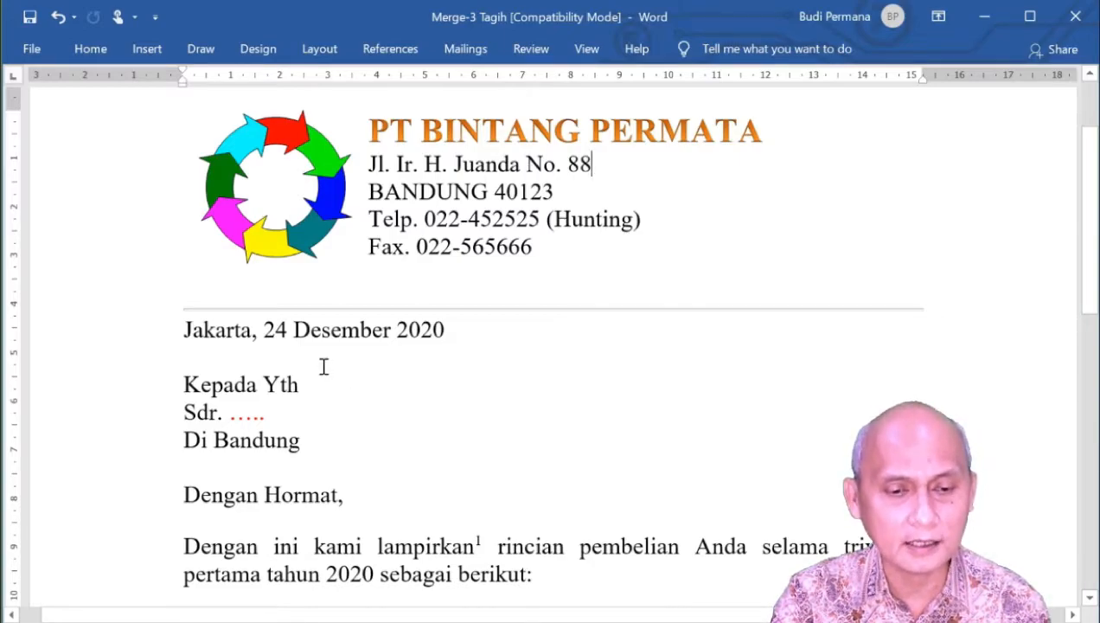
scroll(372, 366, down, 1)
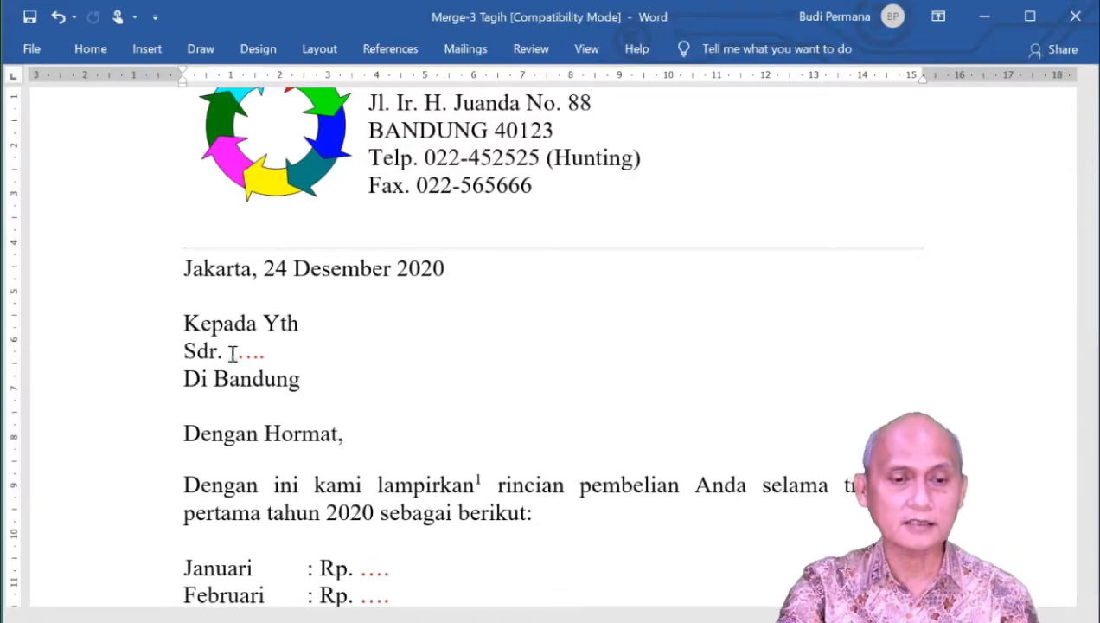
scroll(489, 381, down, 1)
scroll(489, 381, down, 1)
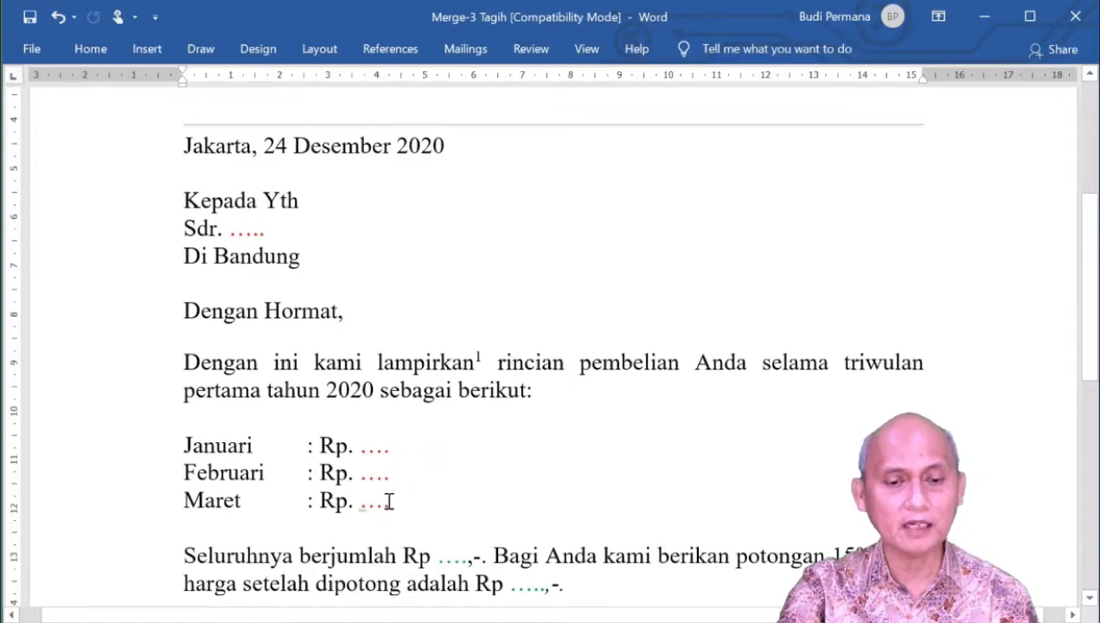
scroll(405, 495, down, 3)
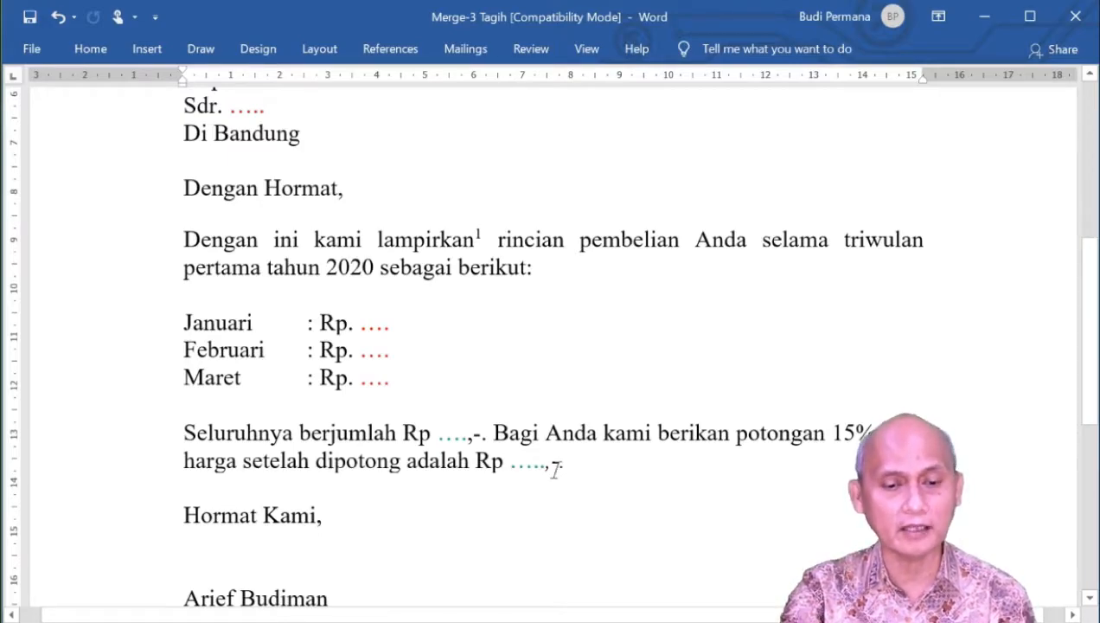
scroll(558, 458, down, 3)
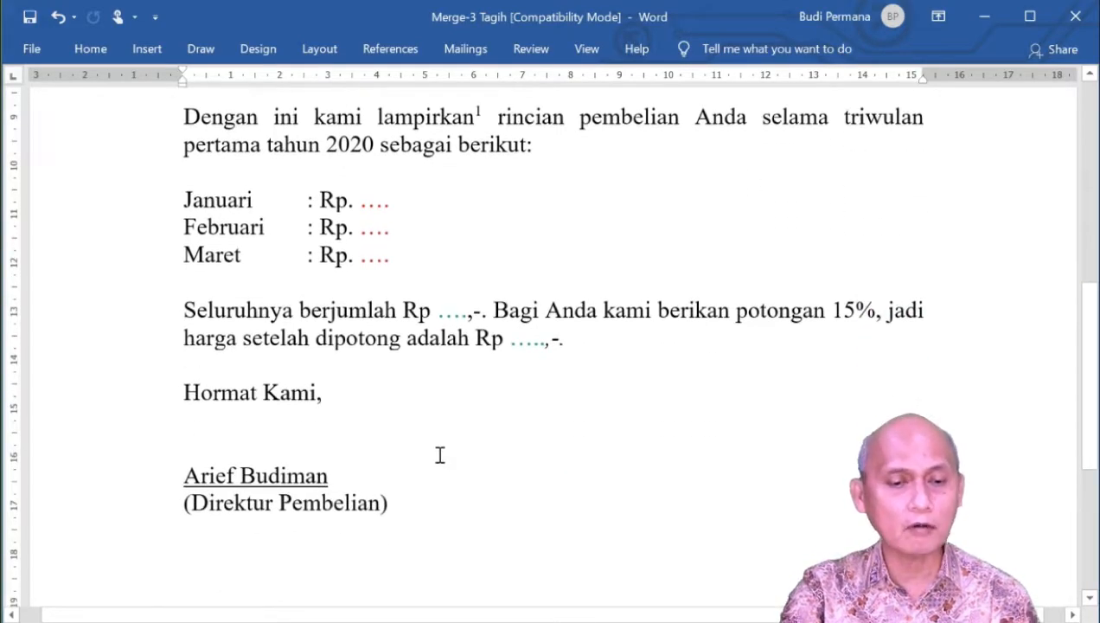
scroll(437, 455, down, 8)
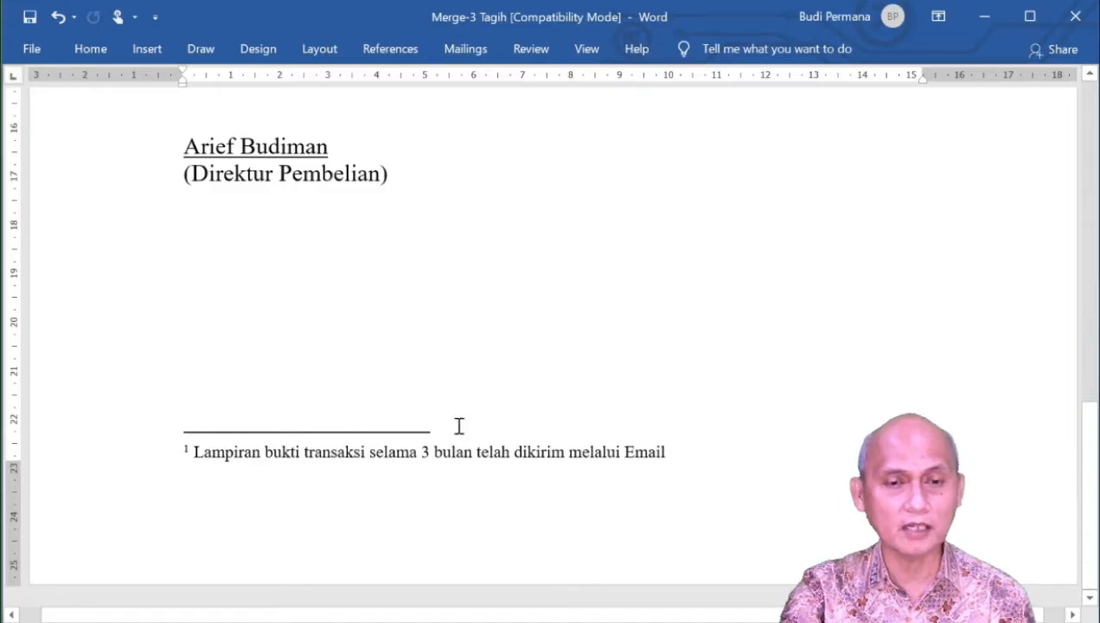
scroll(577, 341, up, 10)
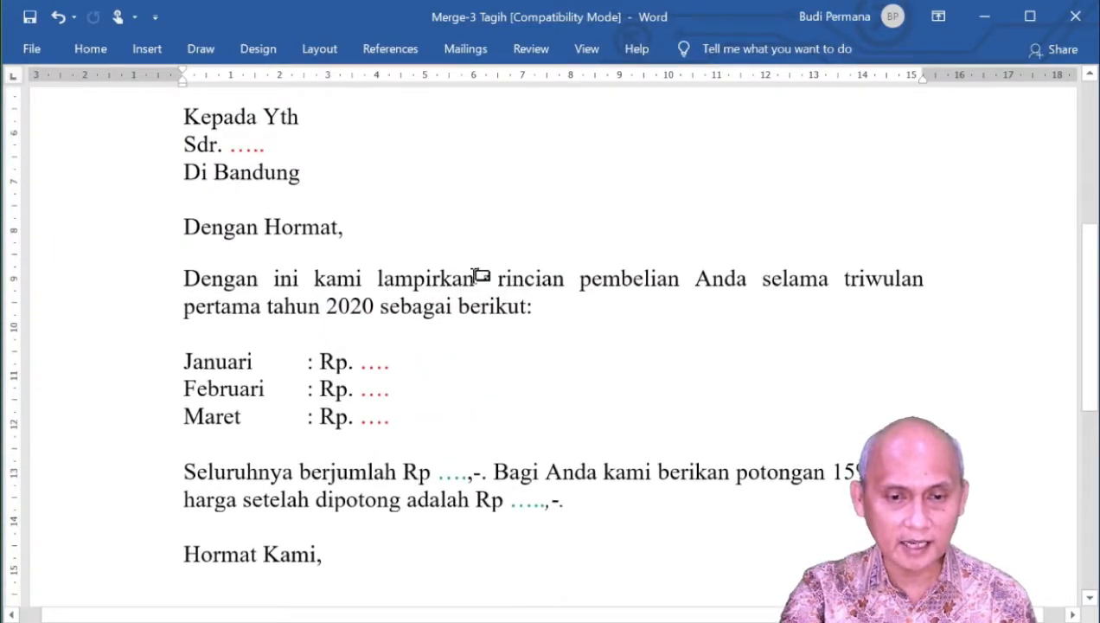
mouse_move(480, 272)
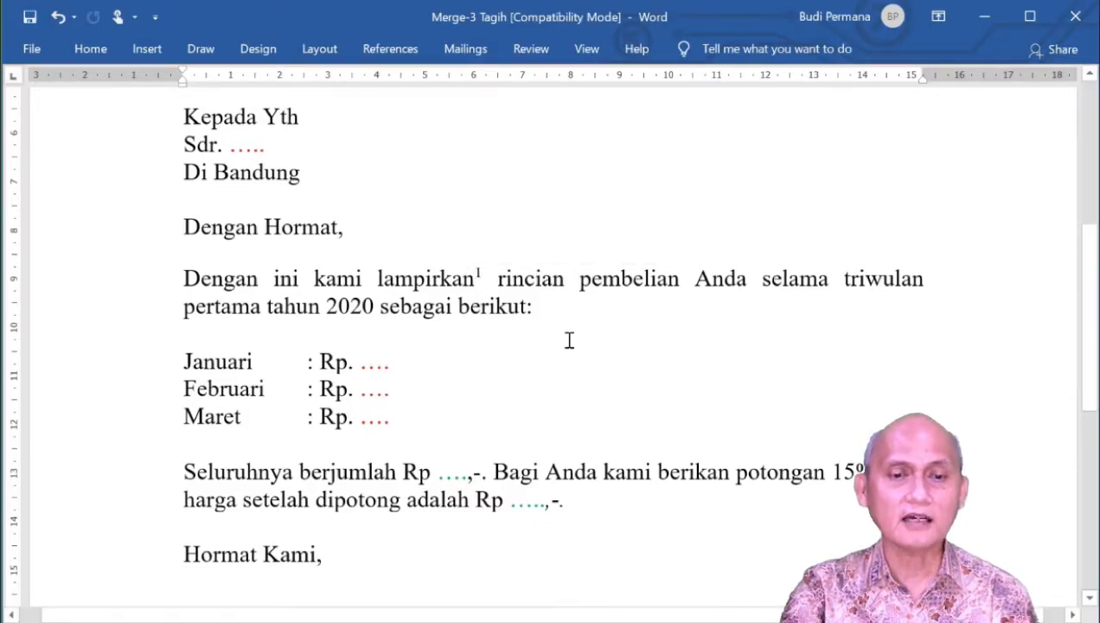
scroll(569, 340, up, 5)
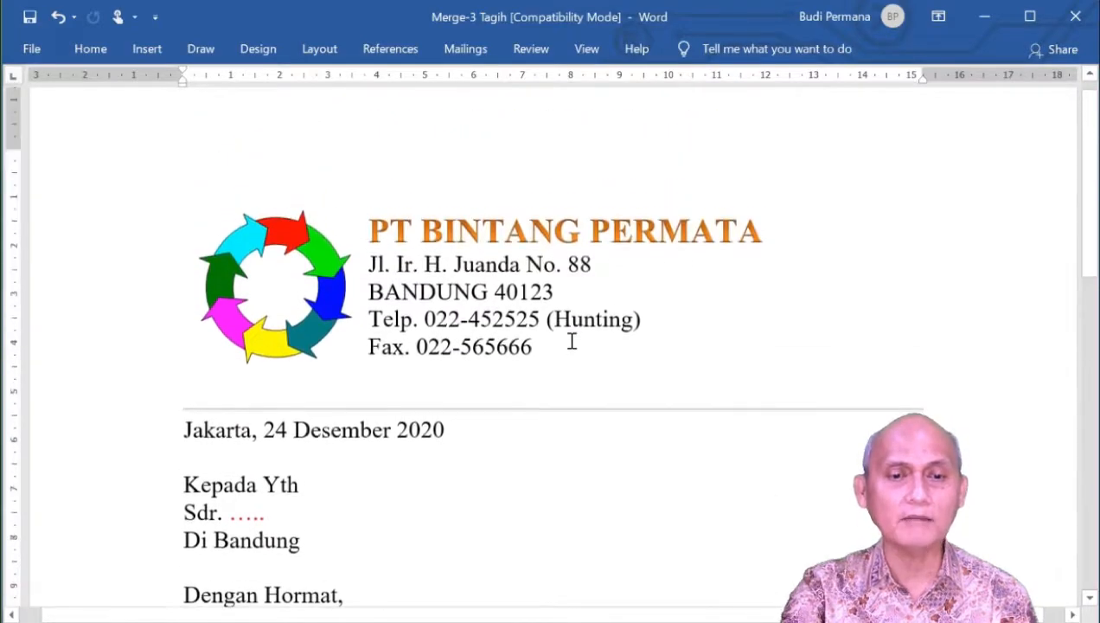
scroll(571, 341, down, 1)
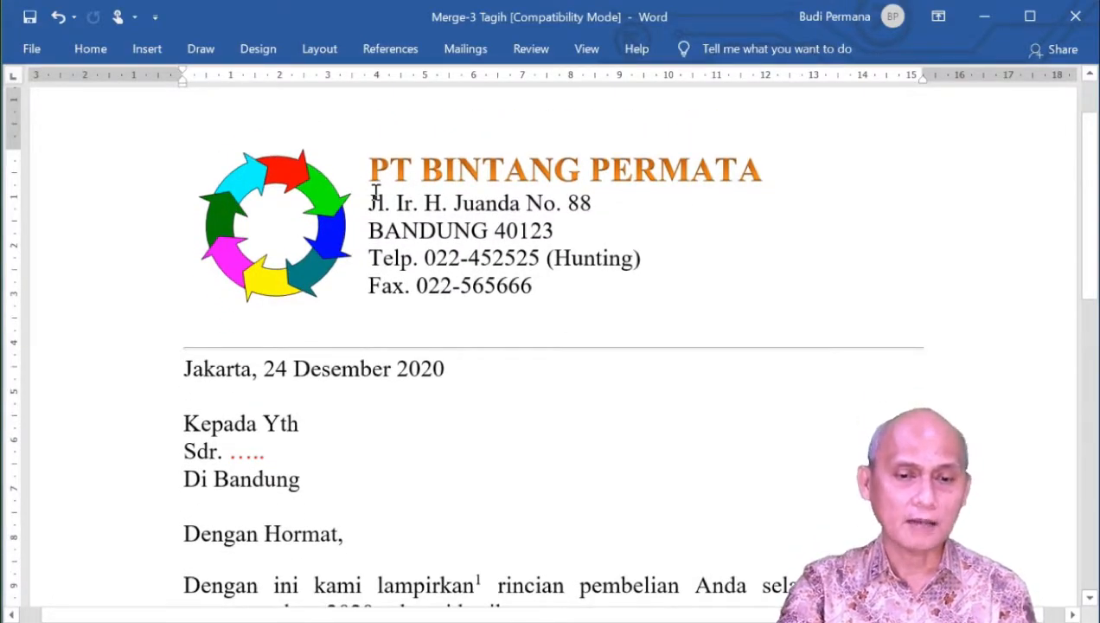
scroll(387, 338, down, 2)
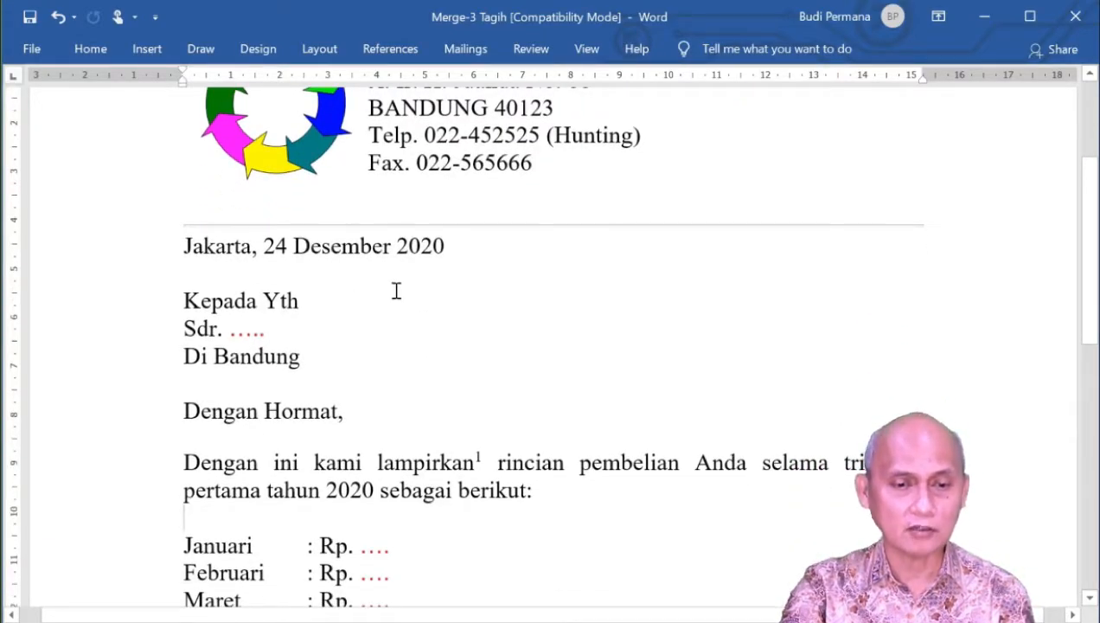
scroll(396, 290, down, 1)
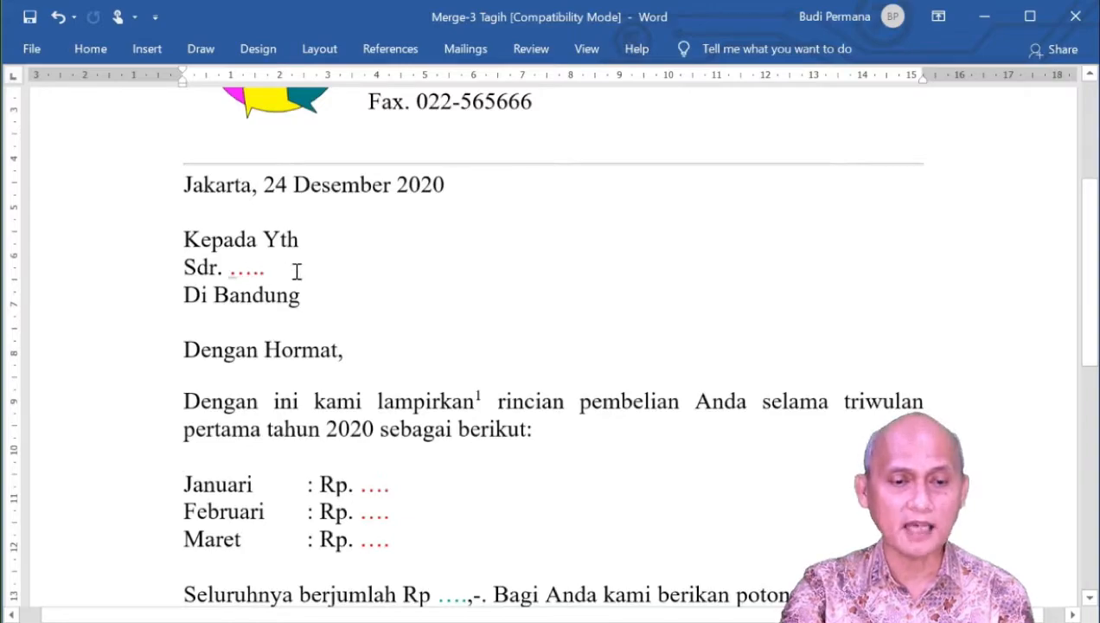
scroll(387, 273, down, 1)
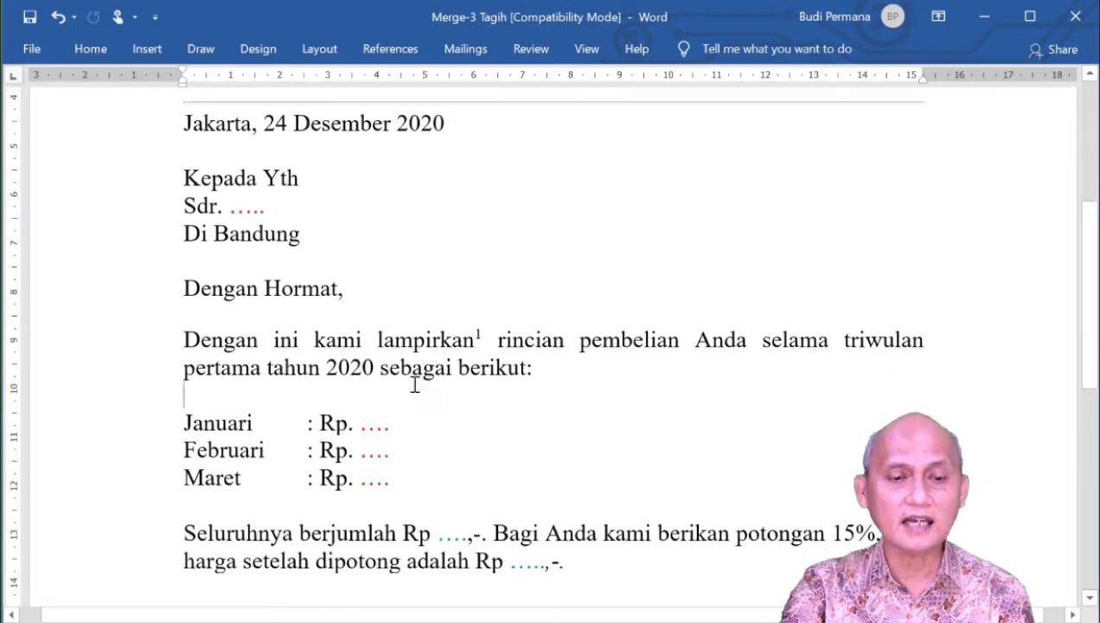
scroll(415, 384, down, 1)
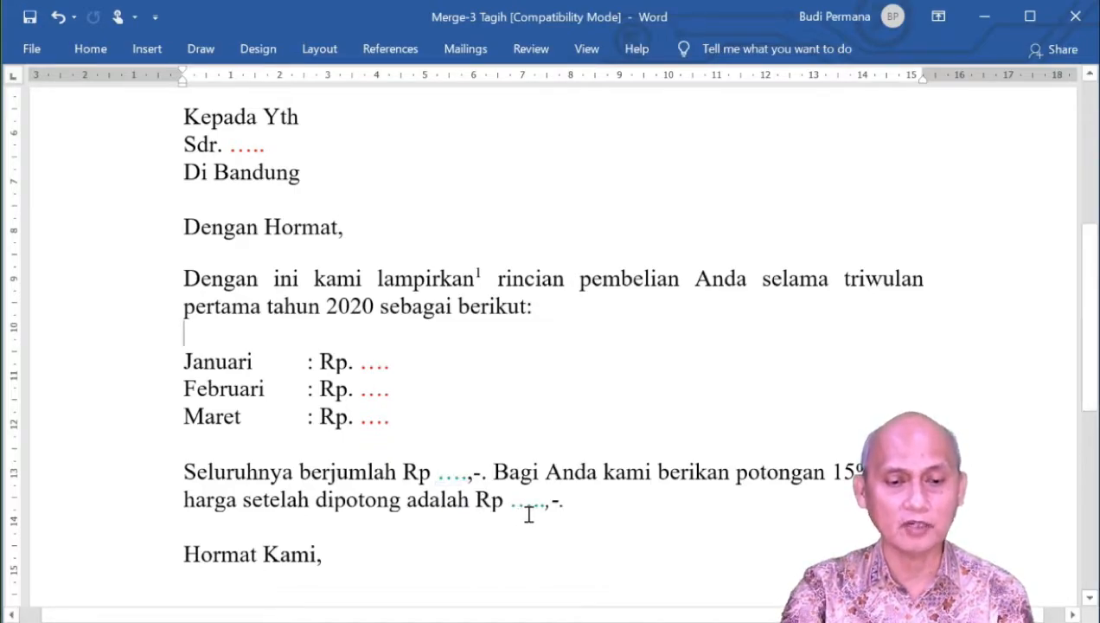
scroll(529, 513, down, 2)
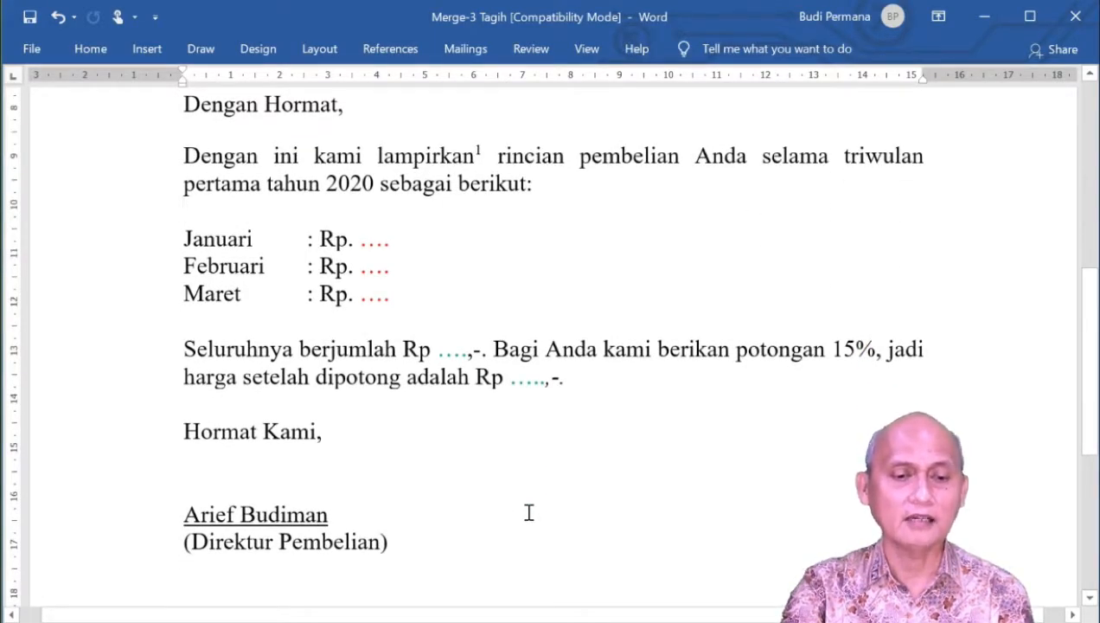
scroll(529, 513, down, 4)
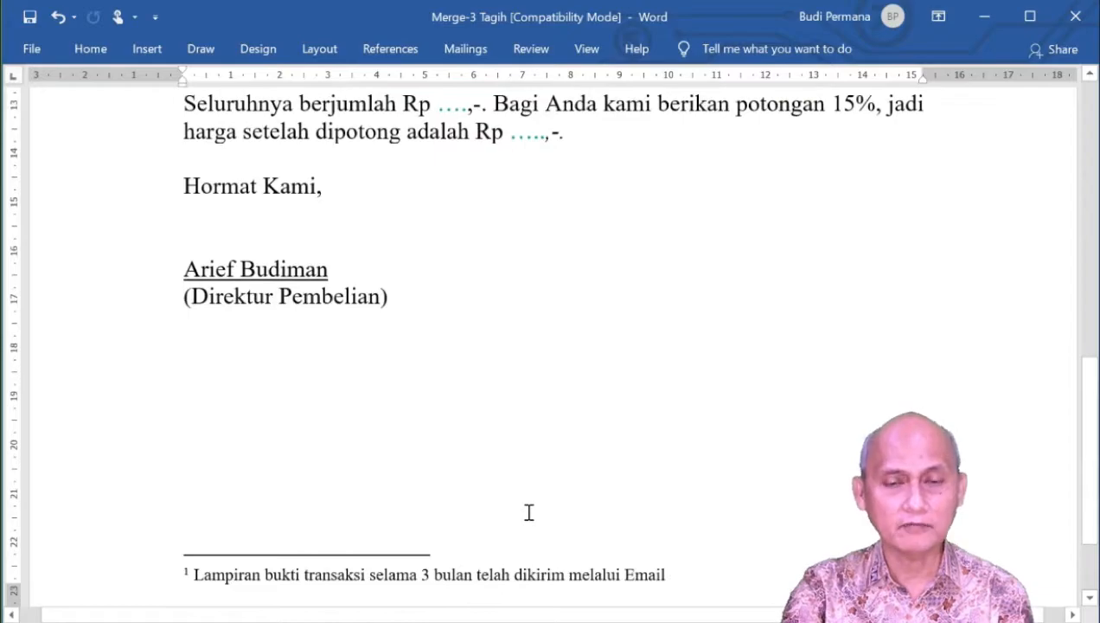
scroll(530, 511, up, 3)
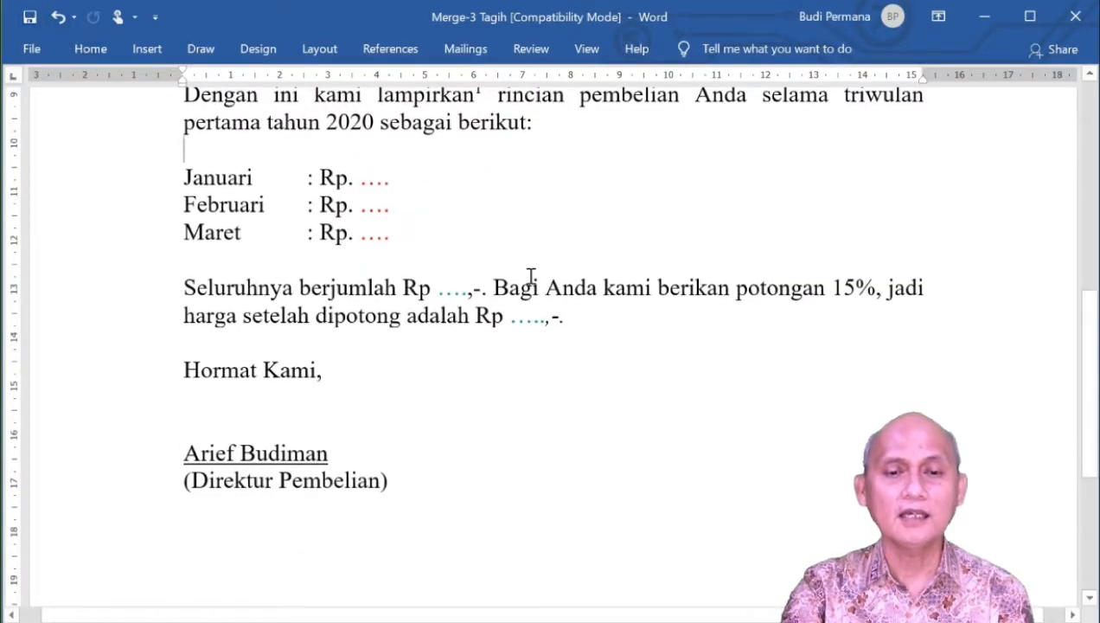
scroll(537, 339, up, 6)
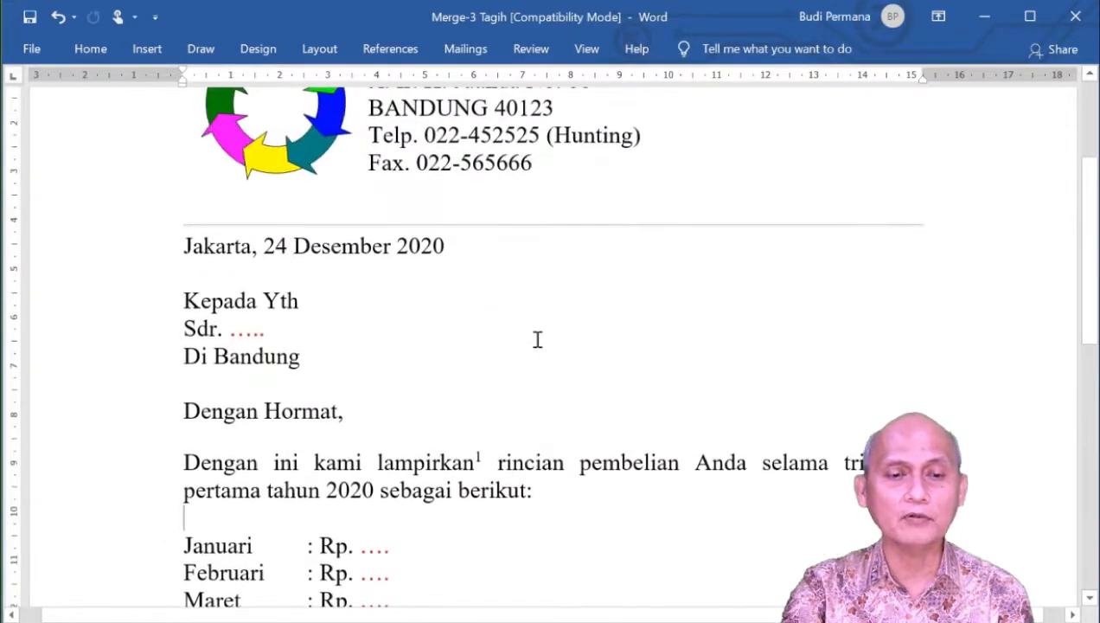
scroll(535, 338, up, 2)
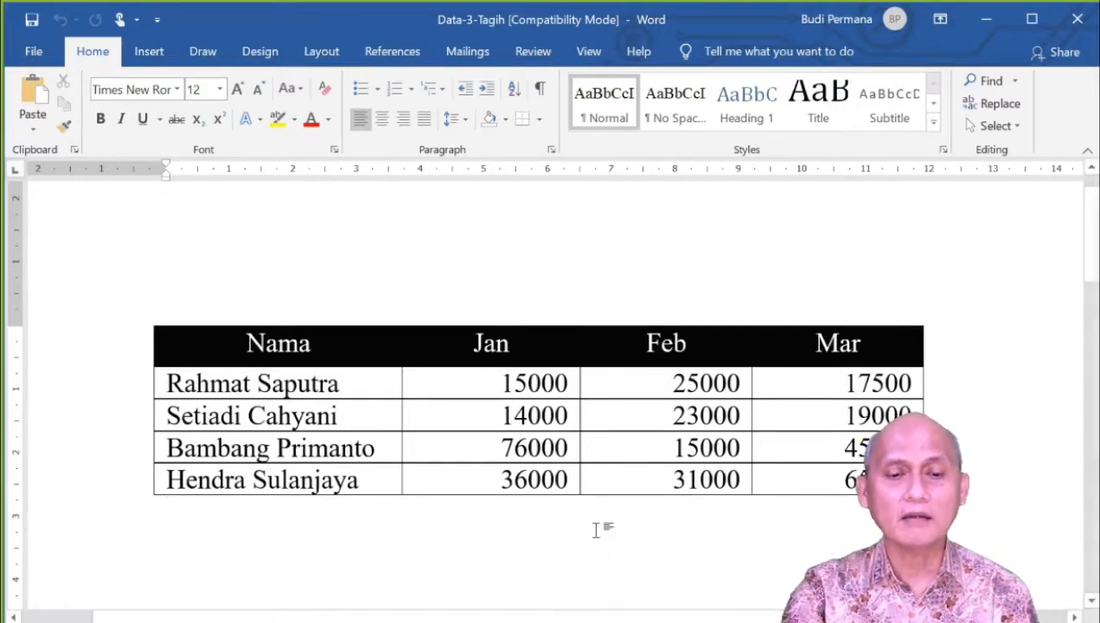
Step: Apply the plain black-and-white grid table style to the customer purchase table in Data-3-Tagih
click(491, 383)
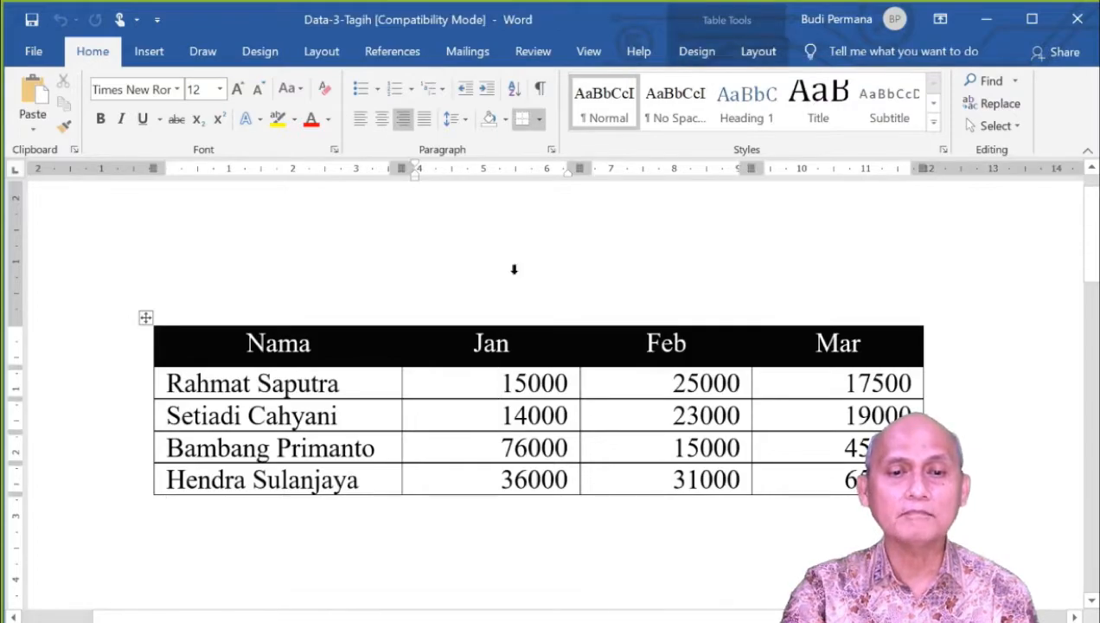
click(690, 52)
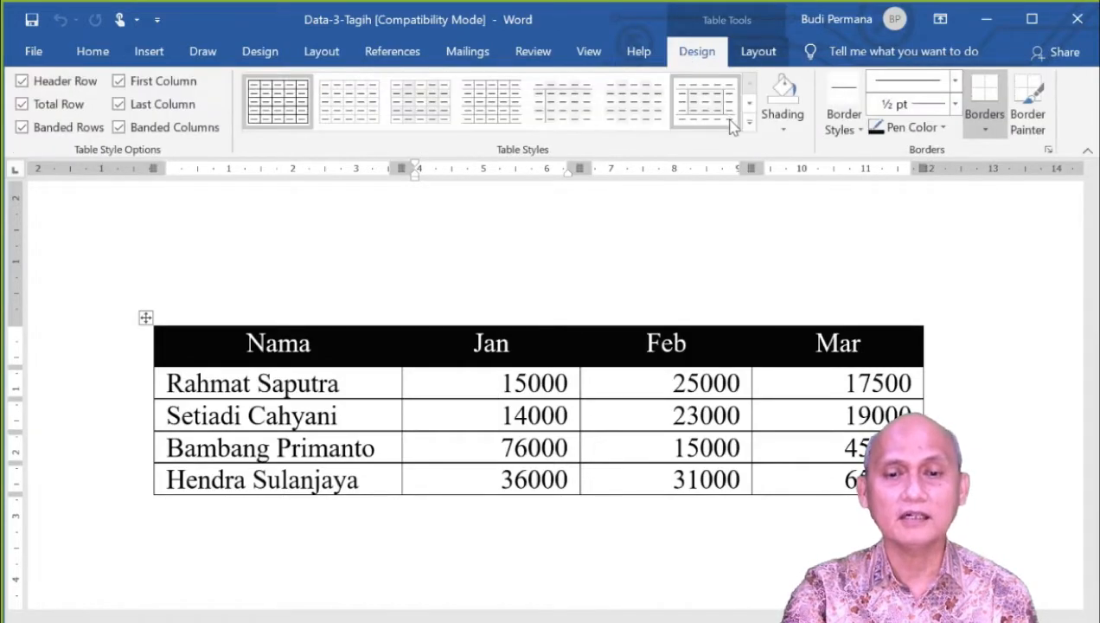
click(294, 106)
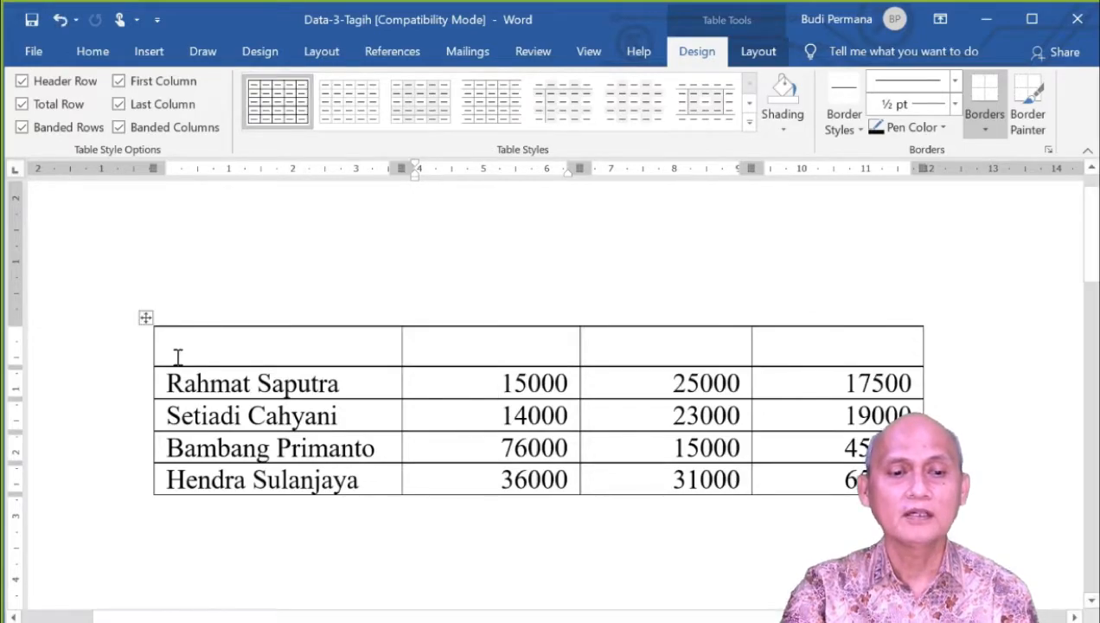
Step: Colour the text of the table's header row, Nama to Mar, red
drag(170, 343, 776, 335)
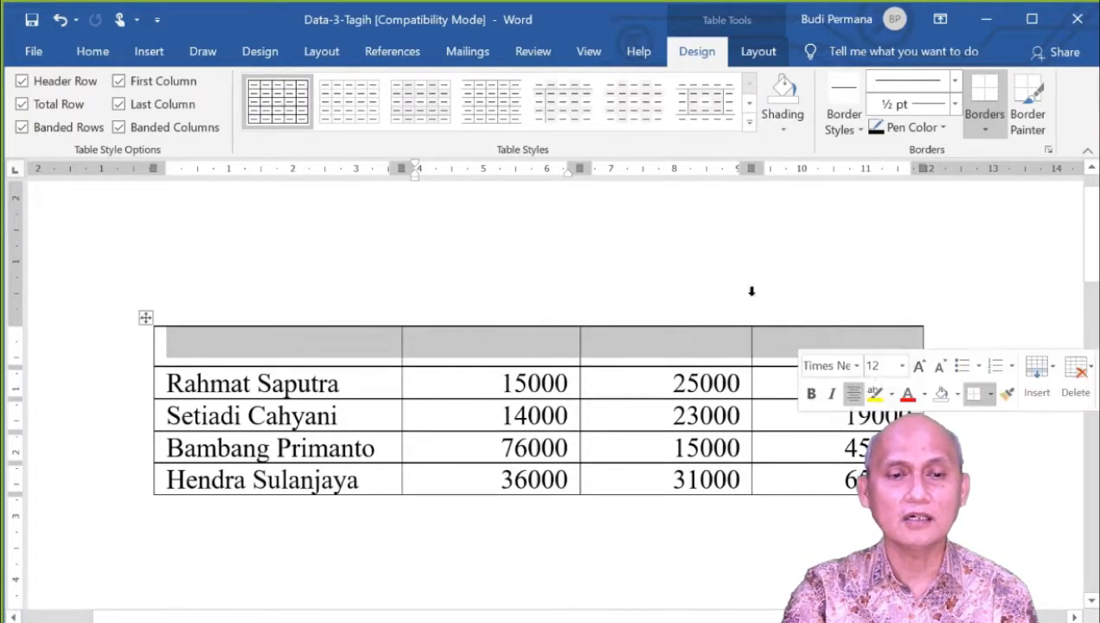
click(94, 53)
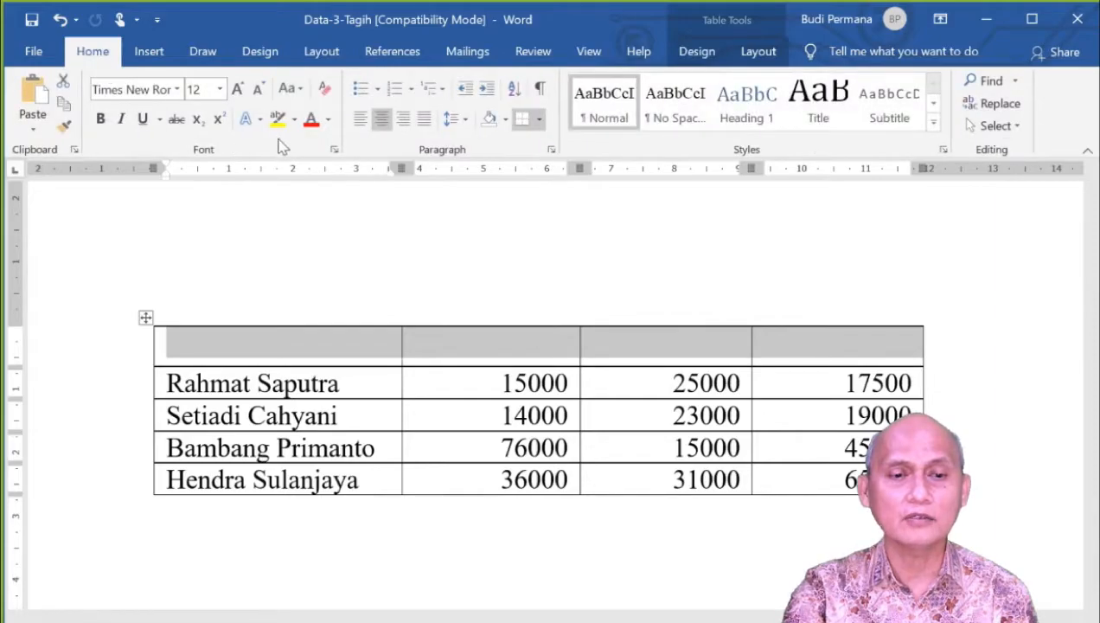
click(311, 120)
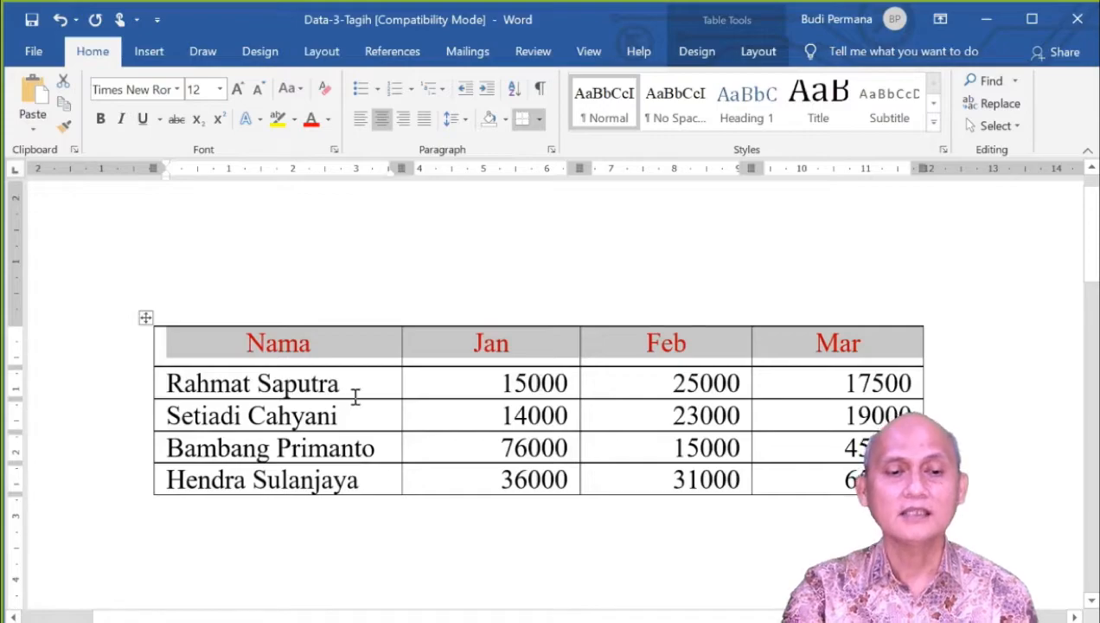
click(316, 389)
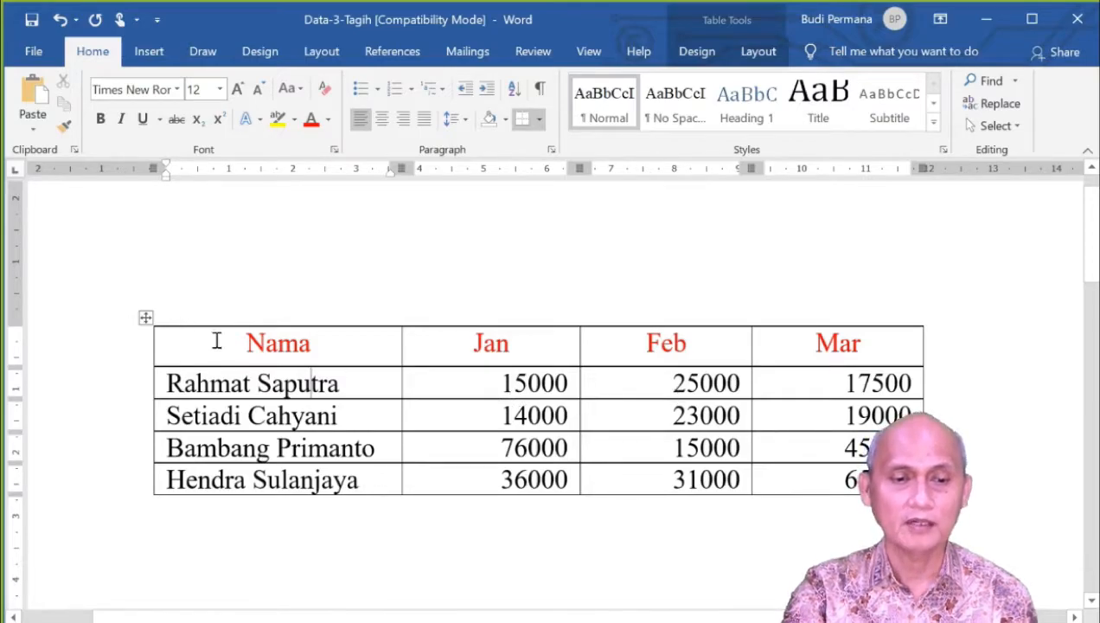
Step: Shade the table's header row, Nama to Mar, with the lightest orange and save the Data-3-Tagih document
drag(223, 342, 776, 348)
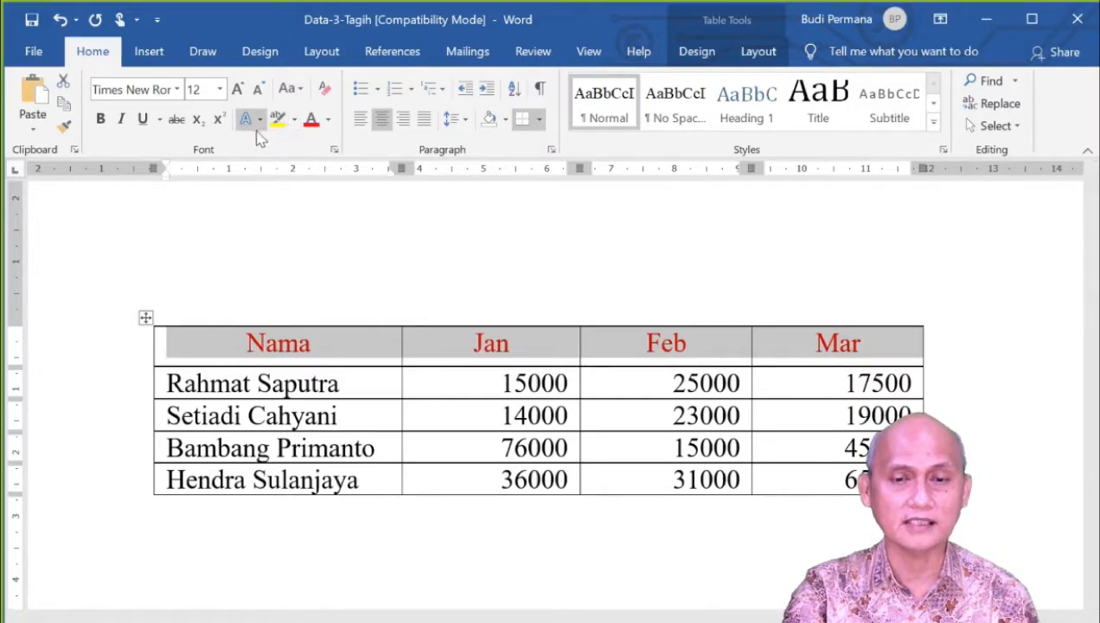
click(695, 52)
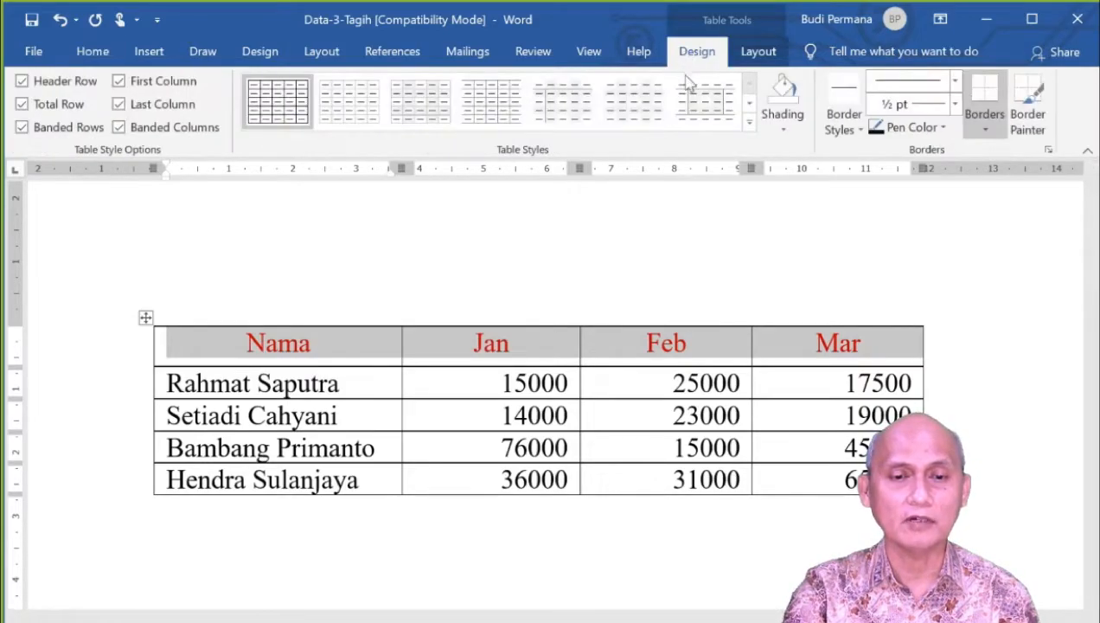
click(785, 129)
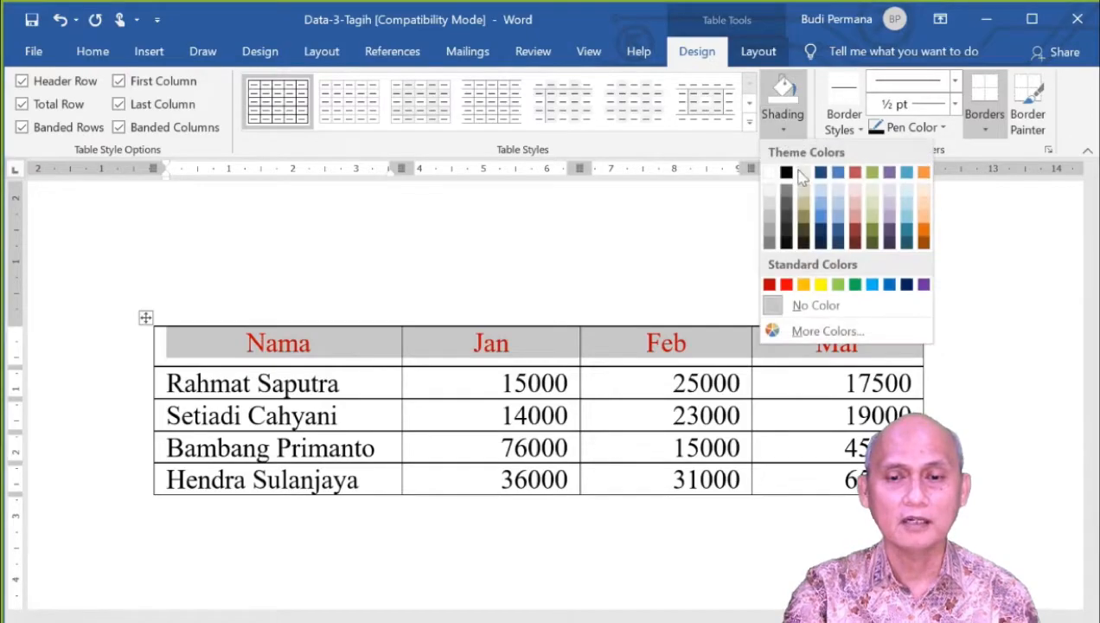
click(923, 191)
click(433, 393)
click(30, 19)
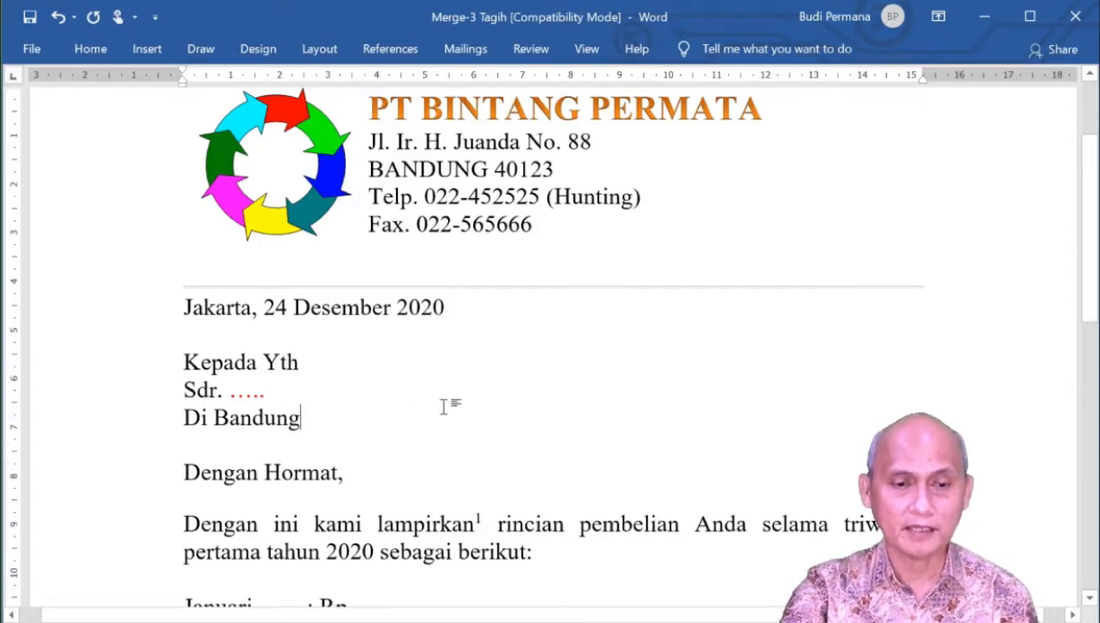
Step: Start a Letters mail merge in the Merge-3 Tagih document, with the insertion point at the placeholder after "Sdr."
click(233, 394)
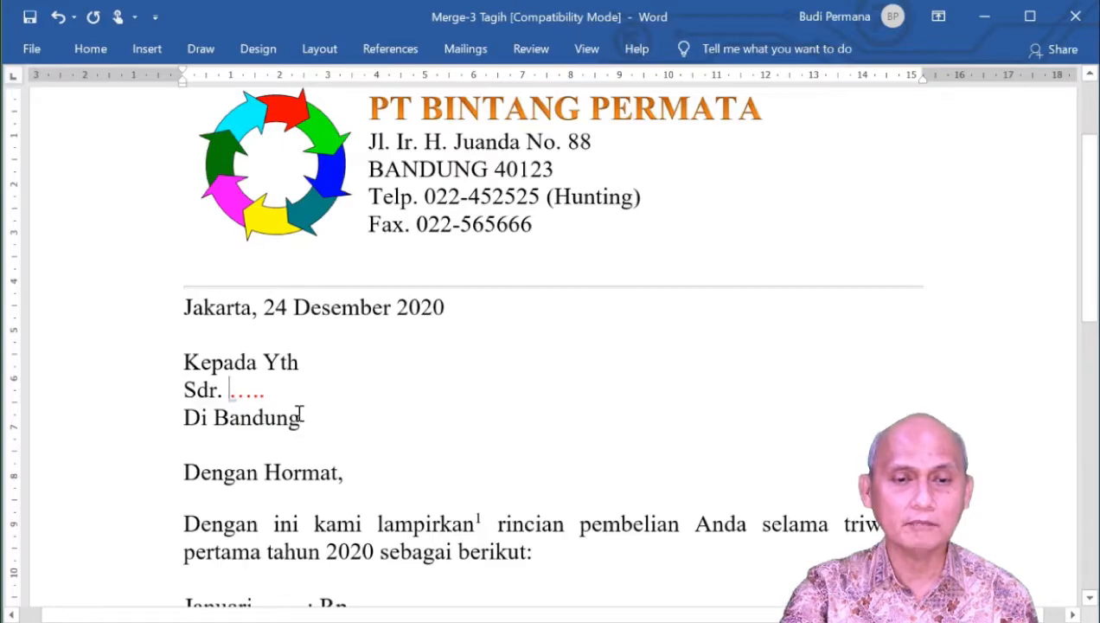
double_click(465, 49)
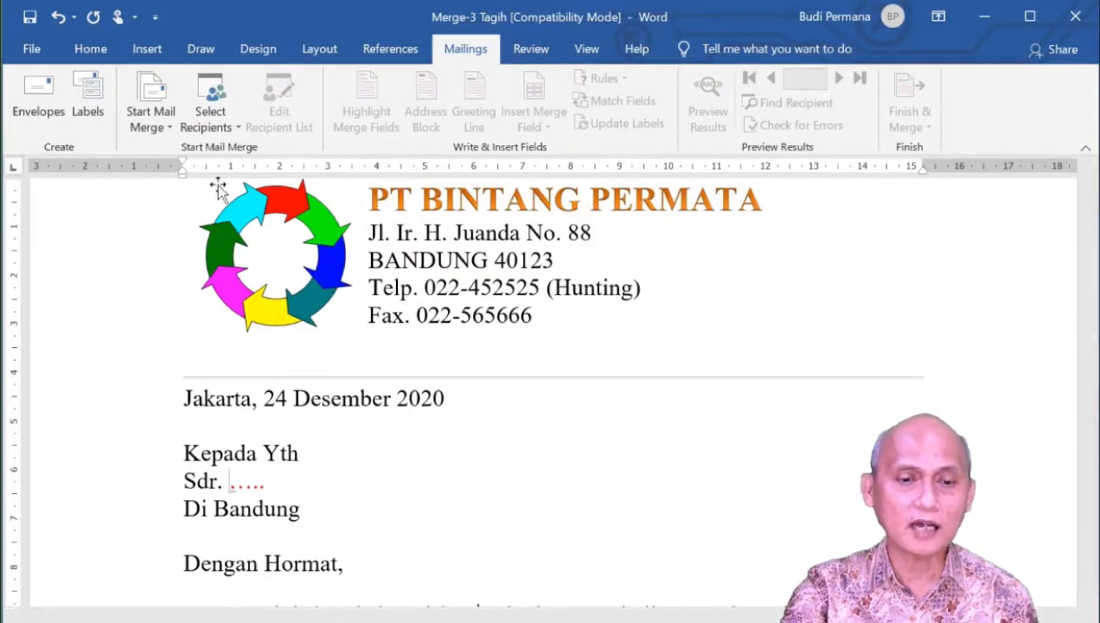
click(152, 123)
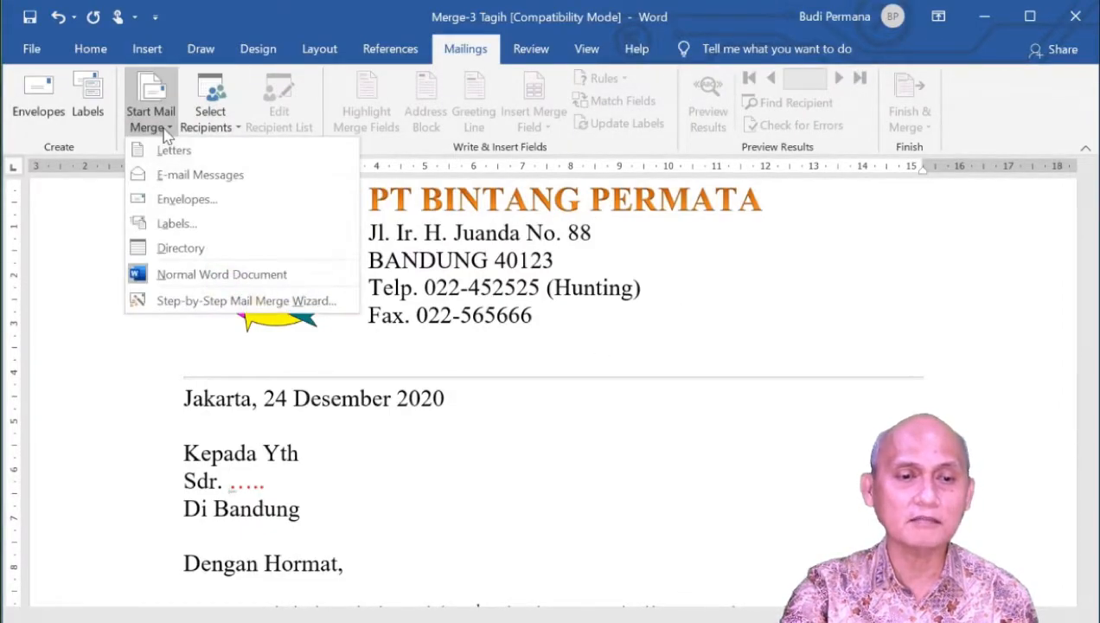
click(164, 152)
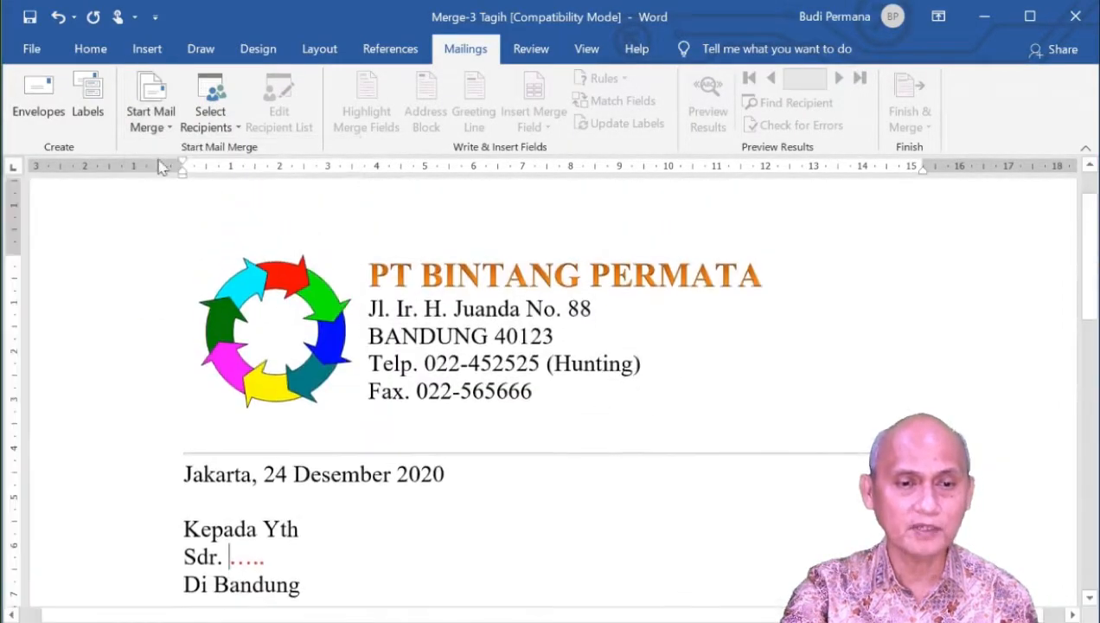
Step: Connect the existing list Data-3-Tagih, from the Materi PAB-1 folder within Bapa 2020 on drive D, as the letter's recipient data source
click(239, 129)
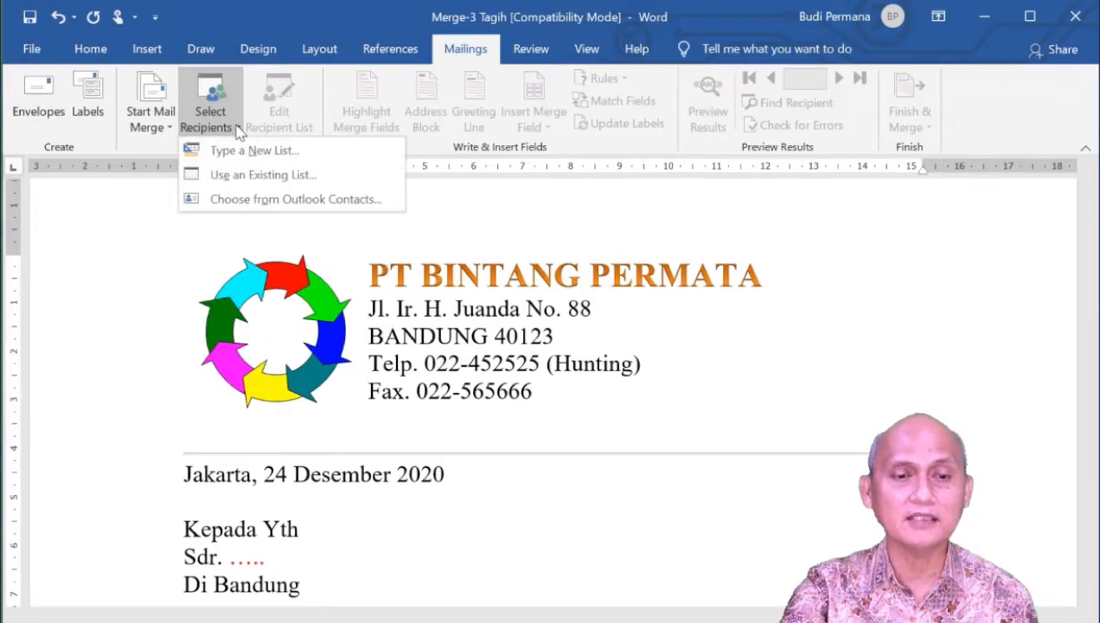
click(251, 175)
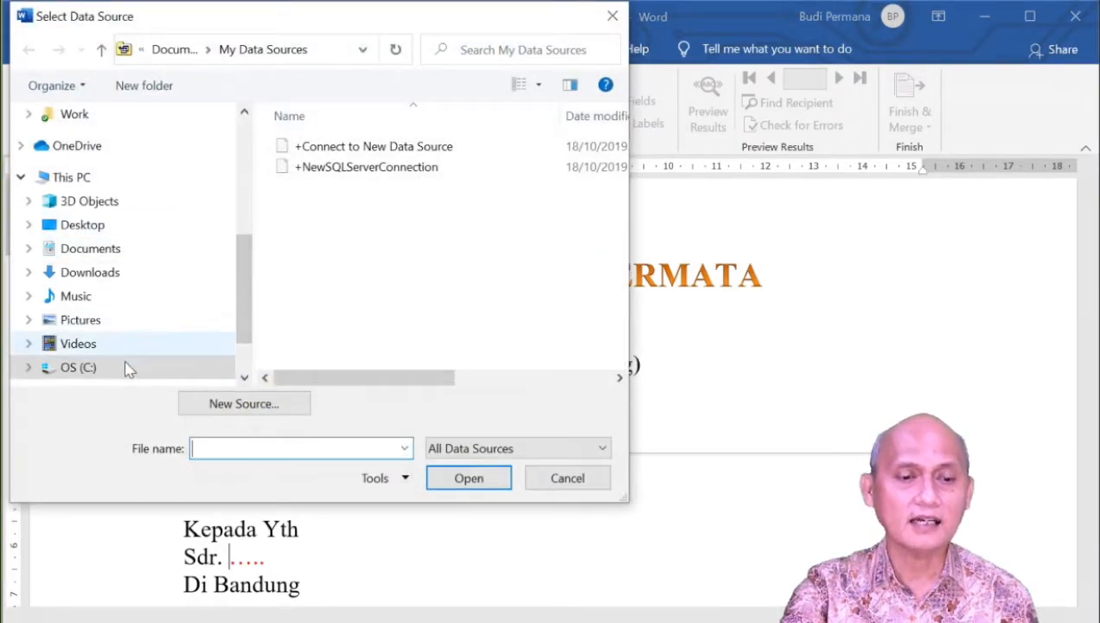
scroll(152, 314, down, 2)
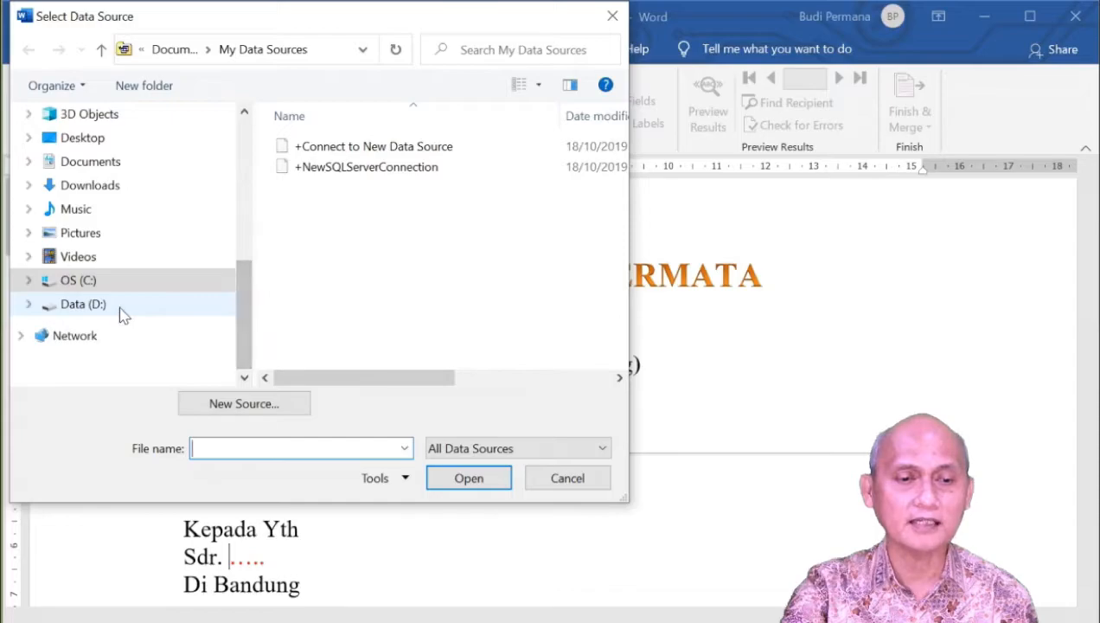
click(122, 309)
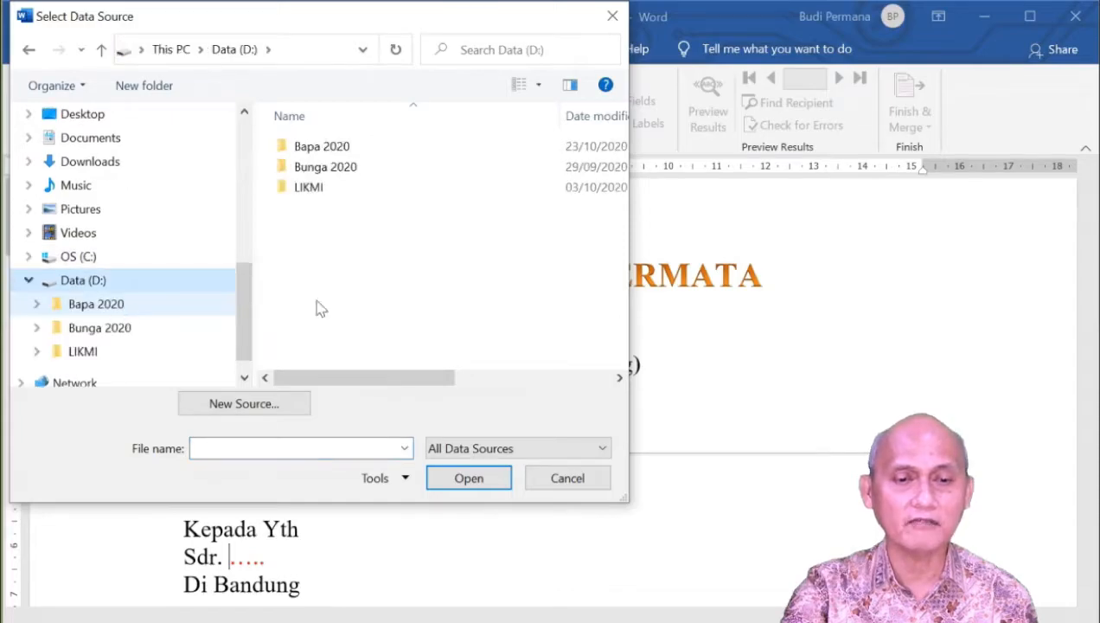
double_click(339, 152)
double_click(327, 210)
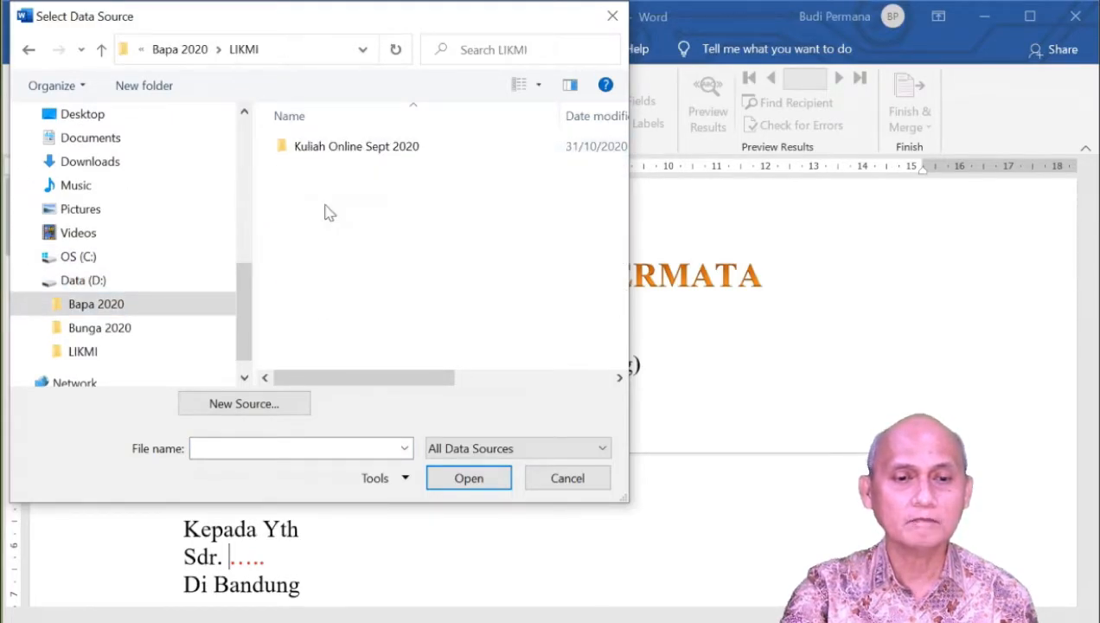
double_click(339, 149)
double_click(337, 149)
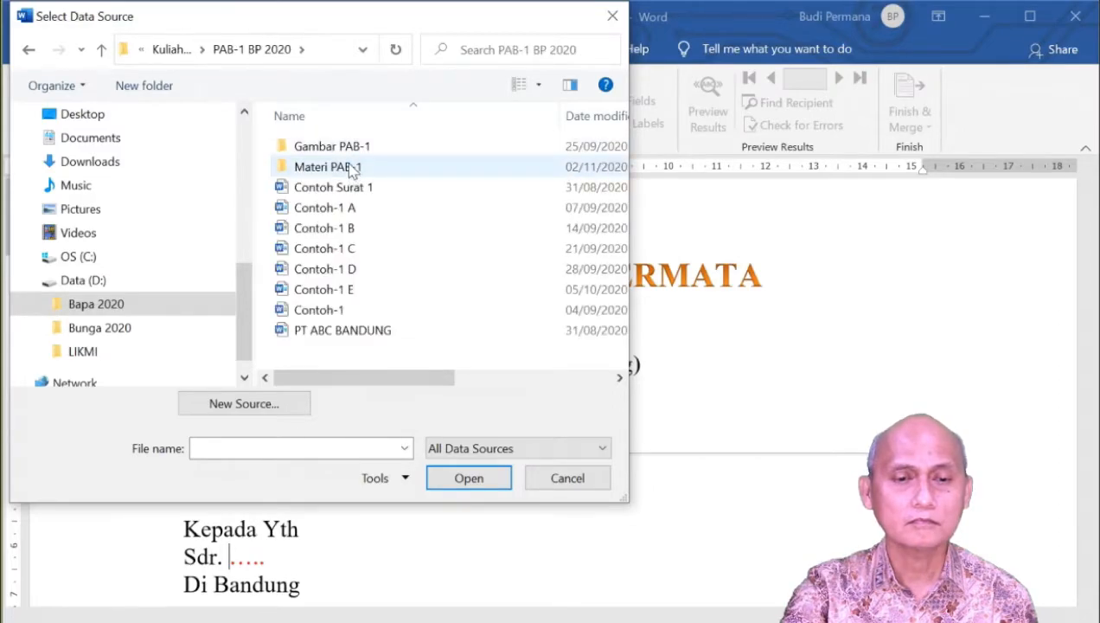
double_click(350, 169)
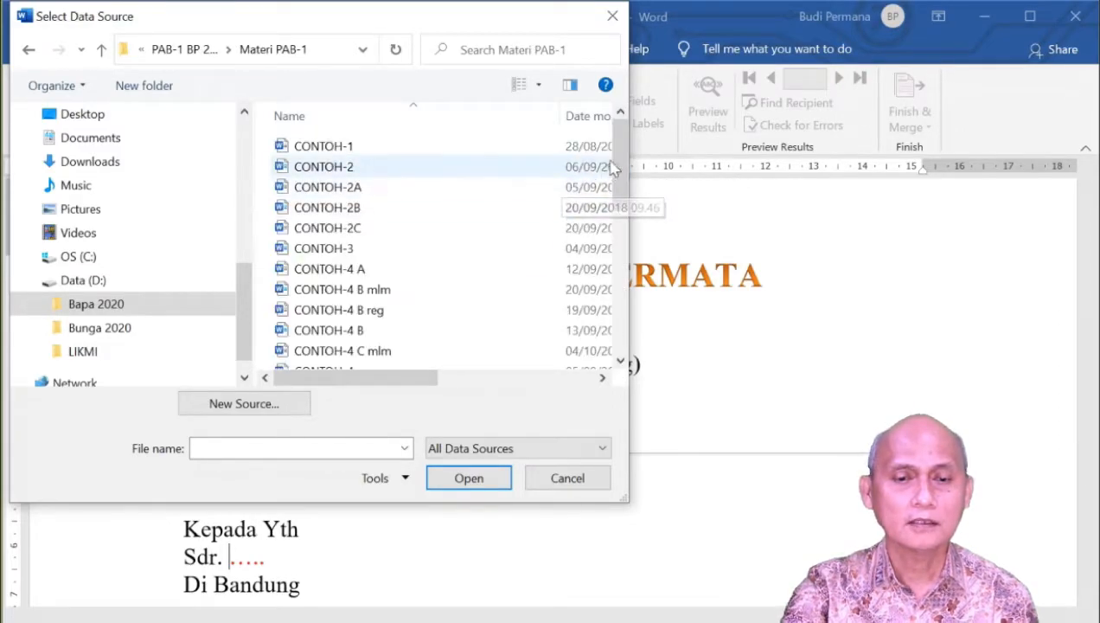
scroll(415, 165, down, 3)
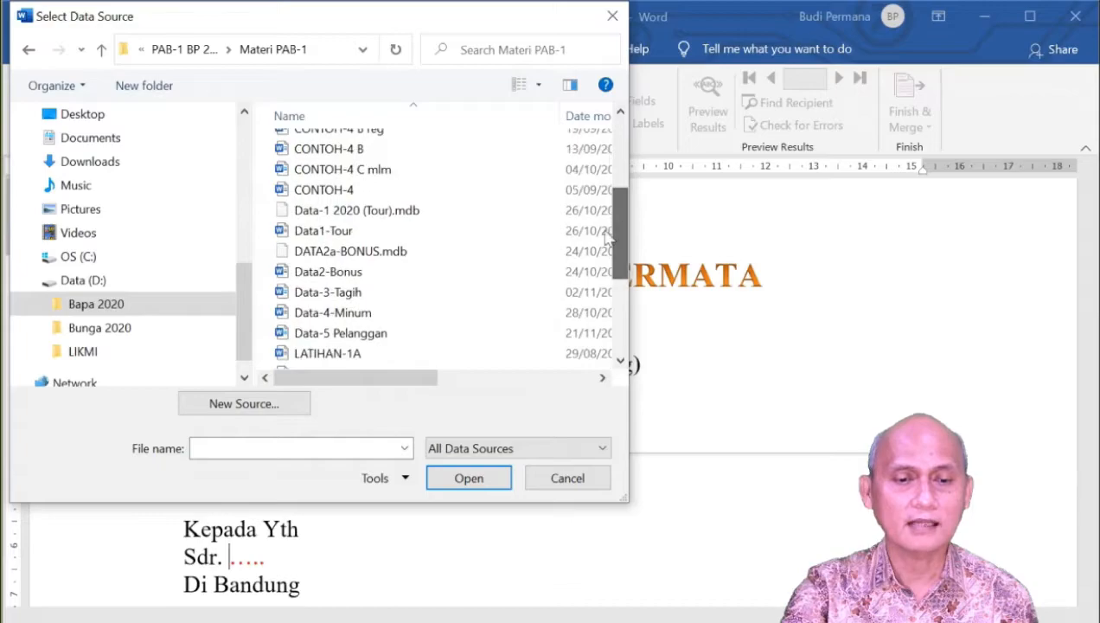
click(381, 294)
click(467, 479)
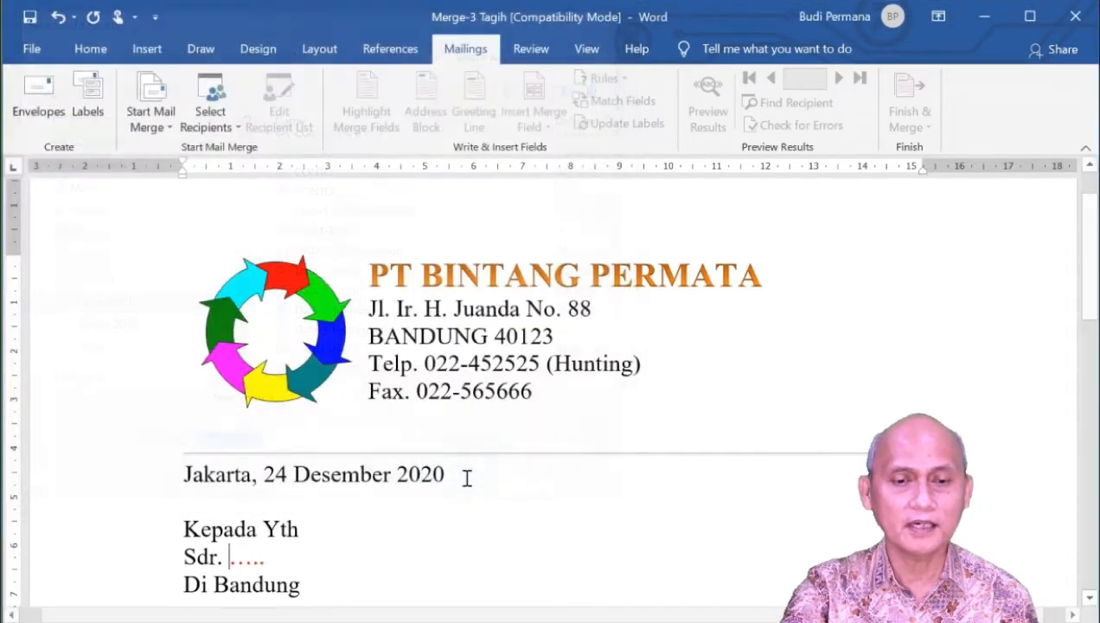
Step: Replace the dots after "Sdr." with the Nama merge field and colour the field's name red
scroll(463, 365, down, 4)
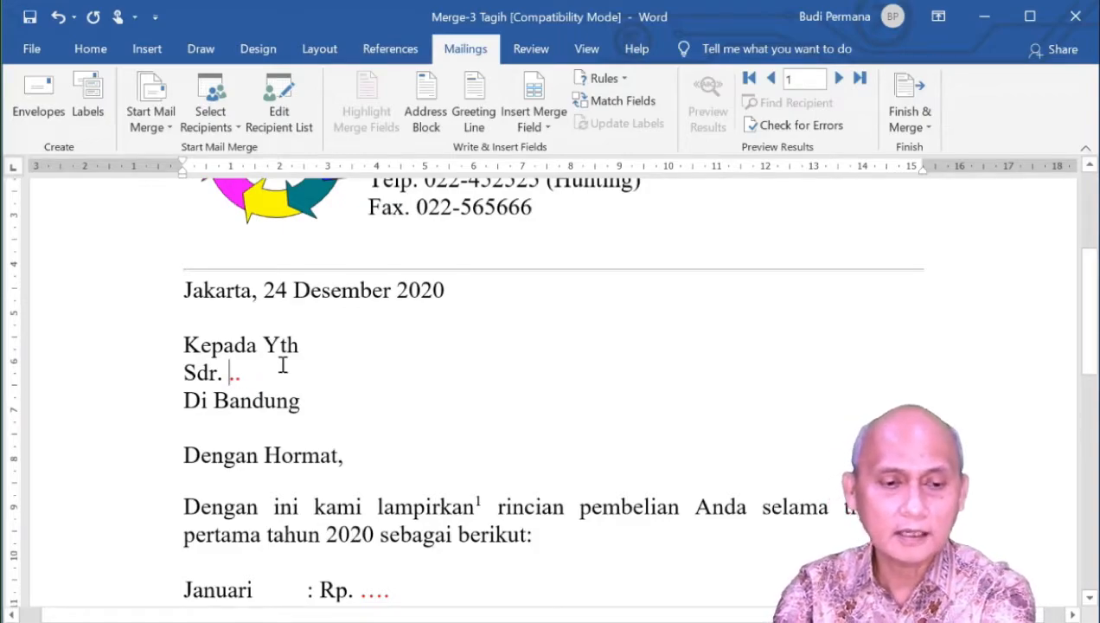
click(554, 132)
click(552, 152)
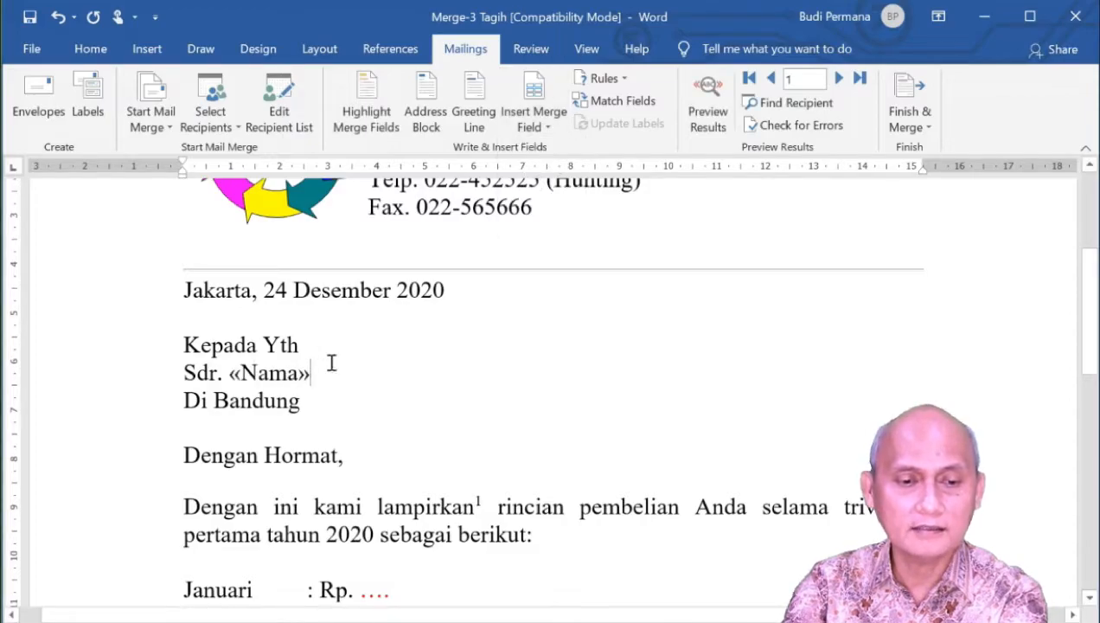
click(257, 367)
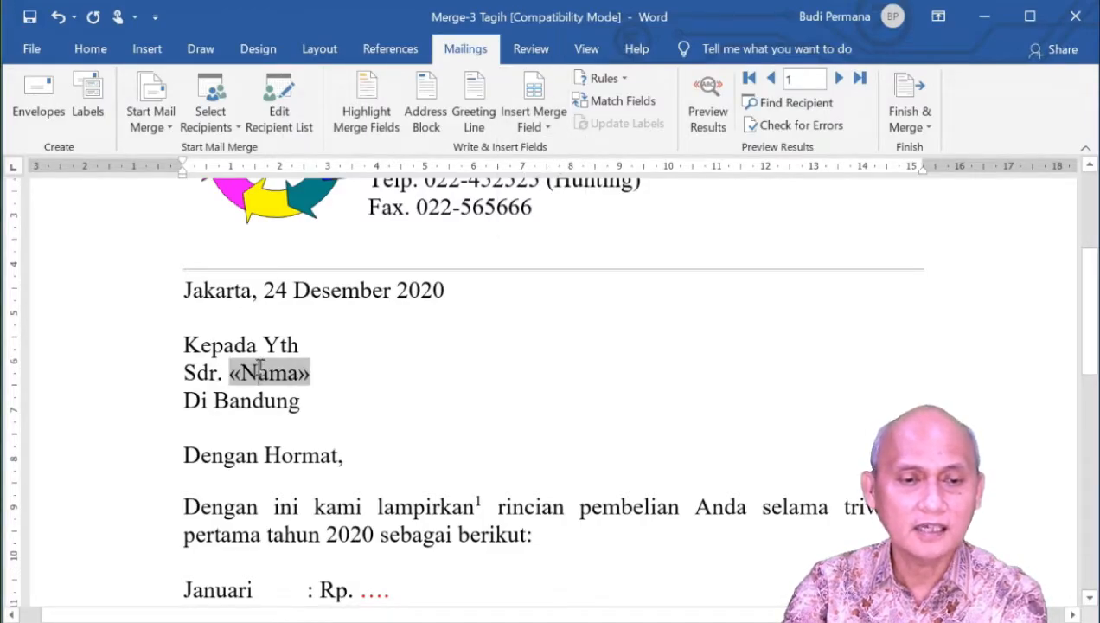
click(91, 48)
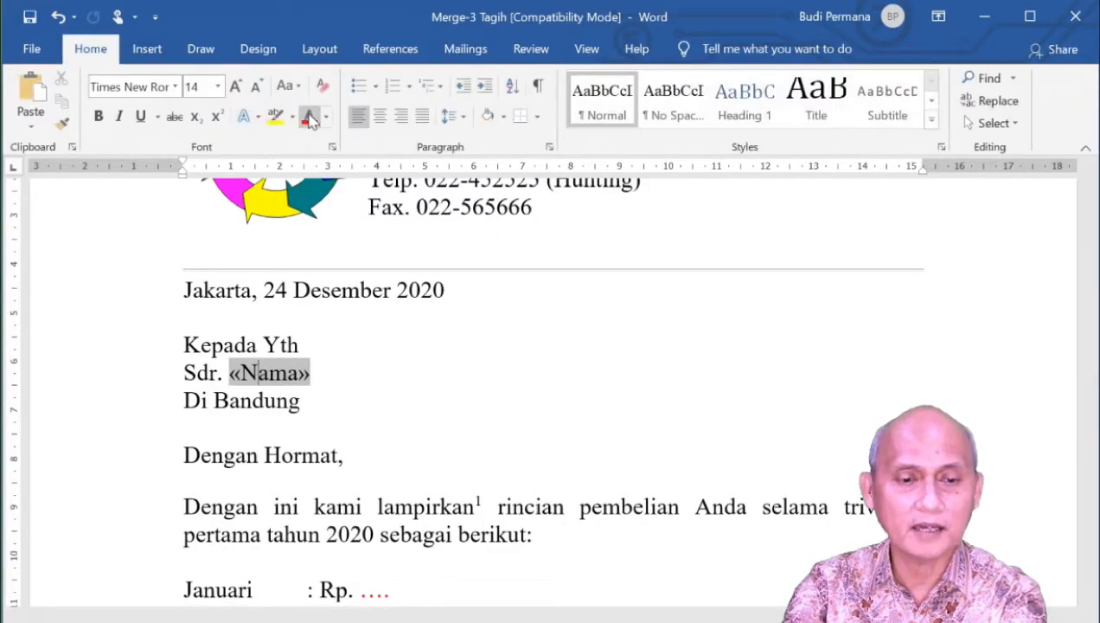
click(308, 116)
click(335, 424)
Step: Replace the dots of the Januari amount with the Jan merge field
scroll(374, 478, down, 1)
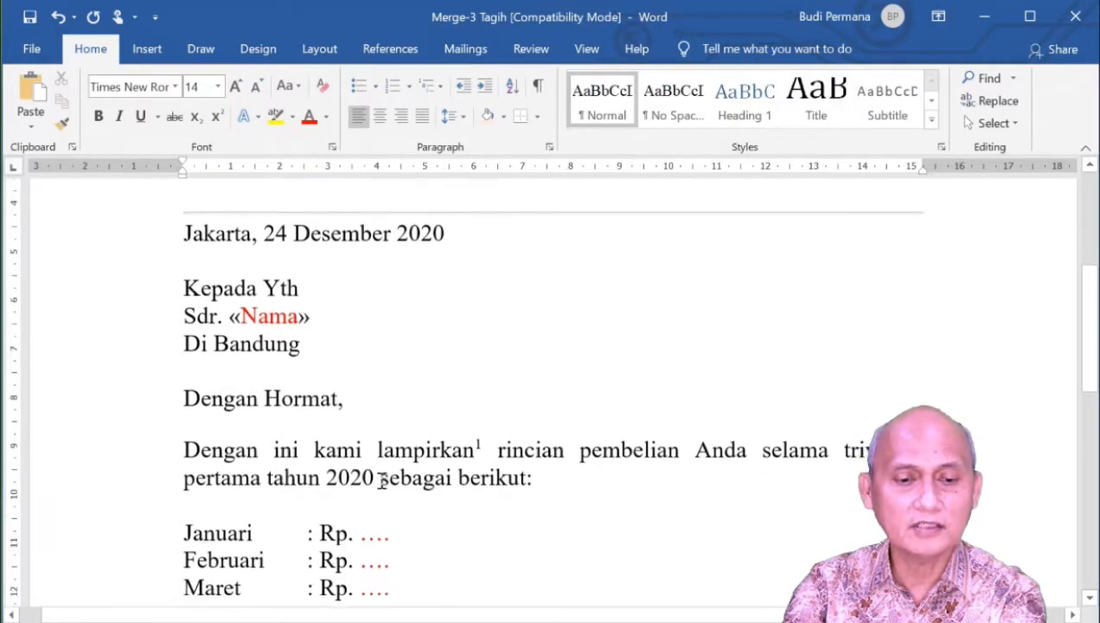
click(364, 528)
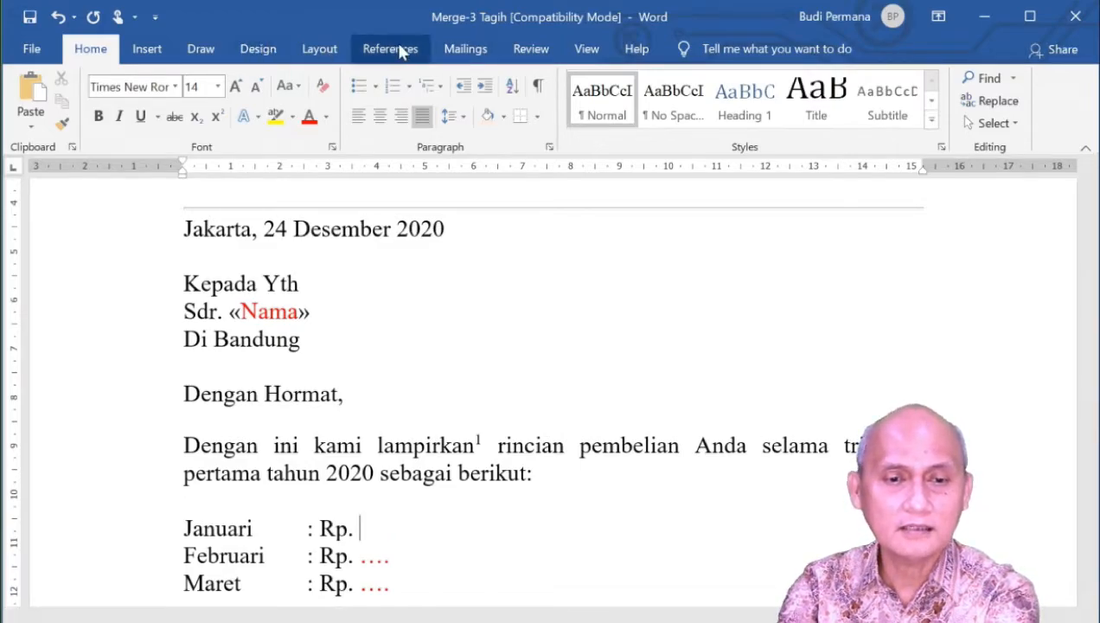
click(463, 50)
click(534, 118)
click(560, 173)
Step: Replace the dots of the Februari and Maret amounts with the Feb and Mar merge fields
drag(390, 557, 359, 557)
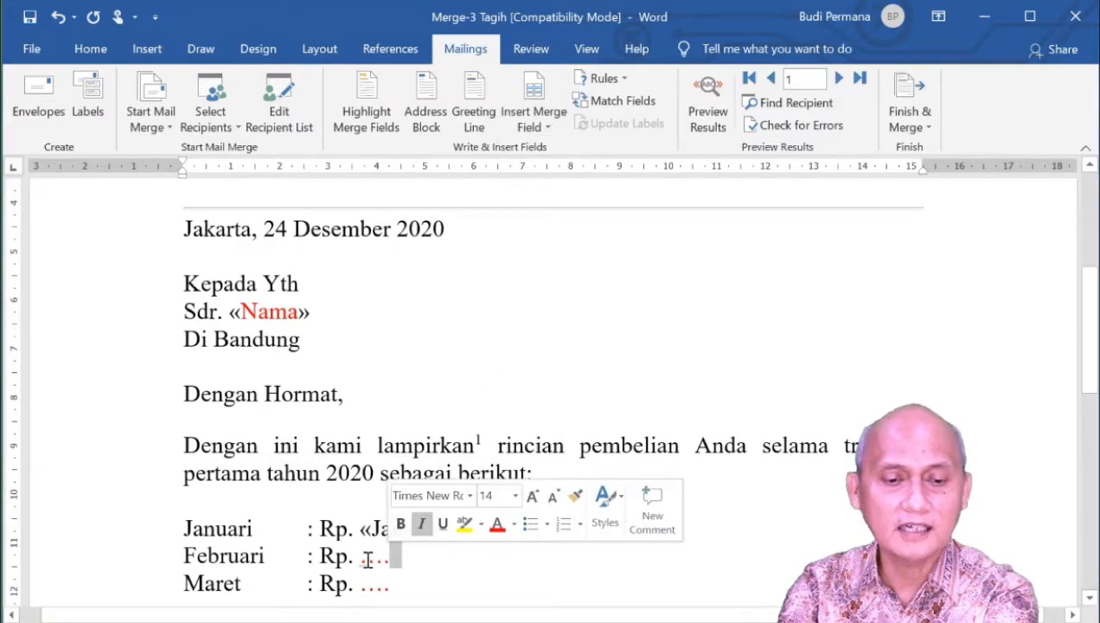
click(545, 125)
click(550, 199)
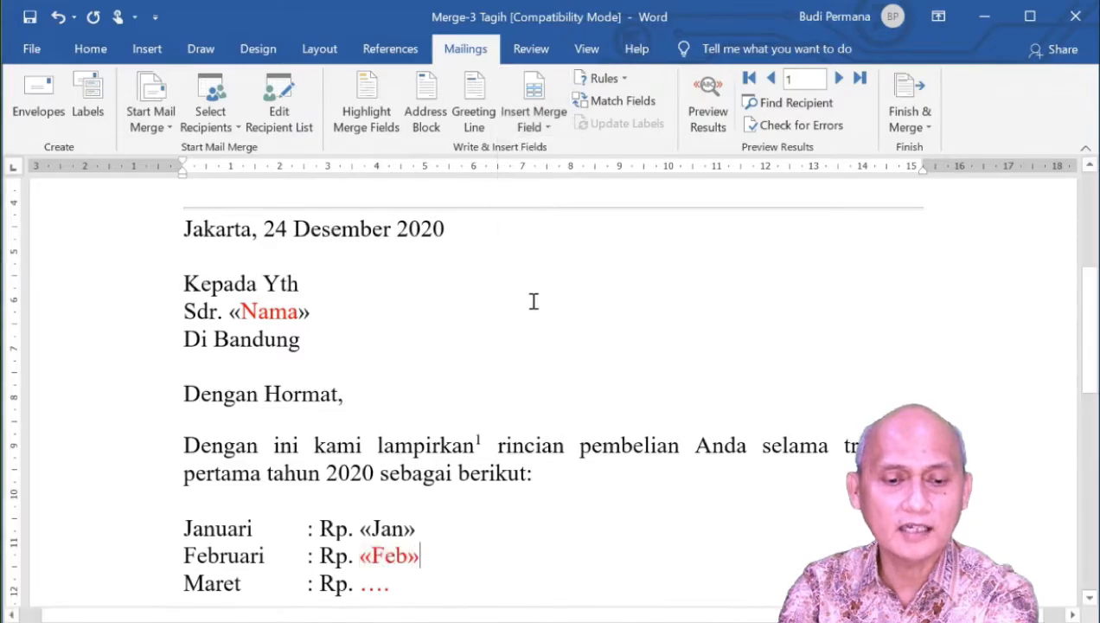
scroll(527, 311, down, 3)
drag(389, 462, 360, 461)
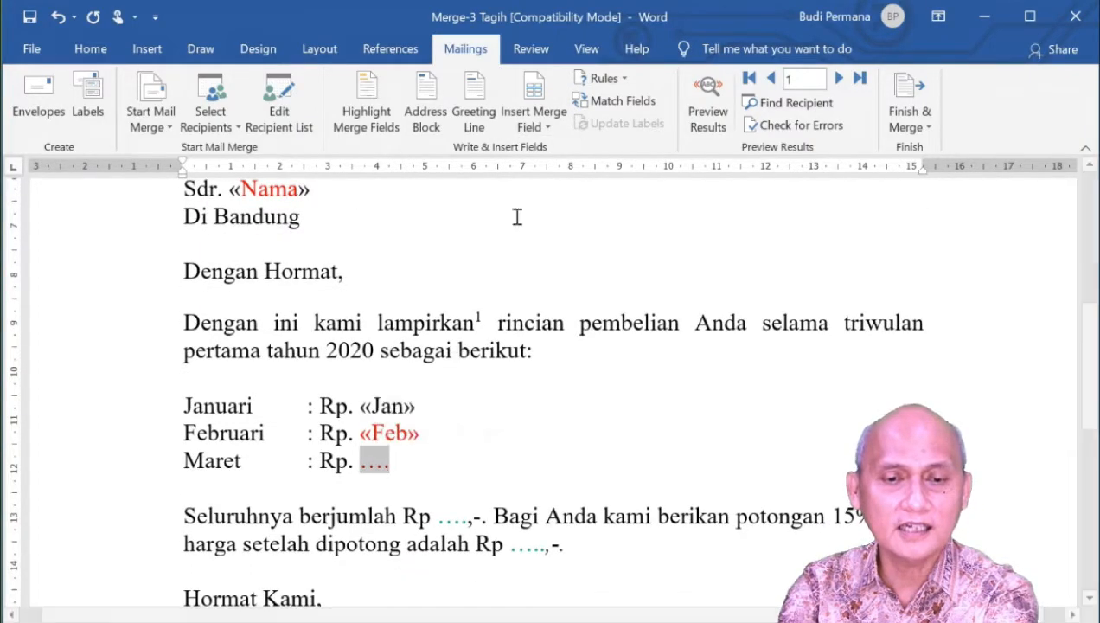
click(545, 125)
click(560, 223)
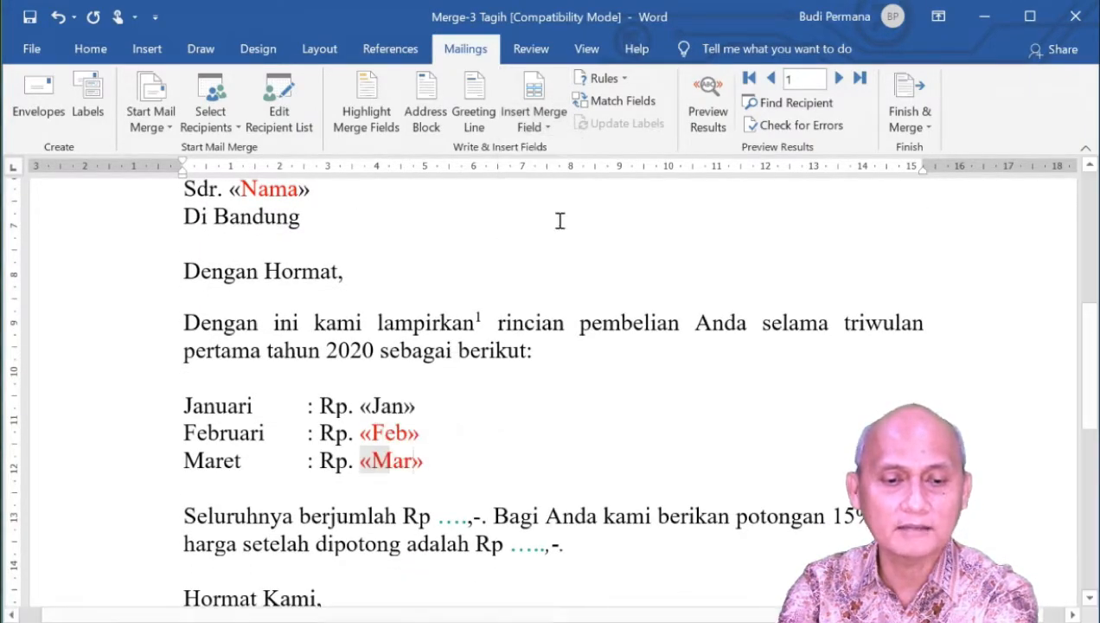
Step: Colour the whole Jan and Nama merge fields red, including their chevrons
double_click(393, 406)
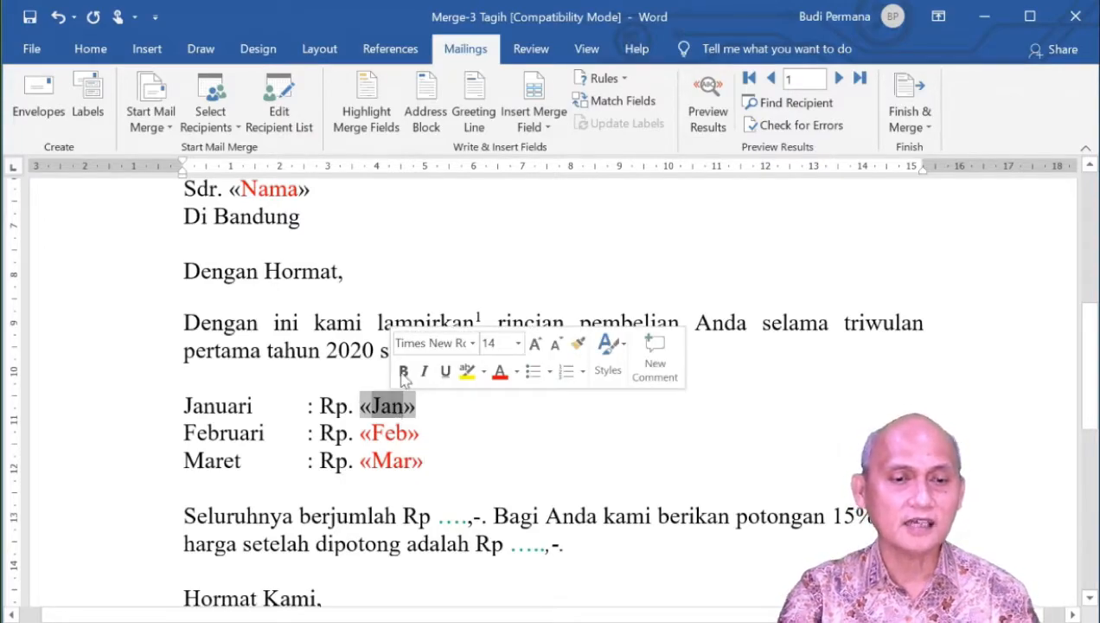
drag(361, 407, 411, 409)
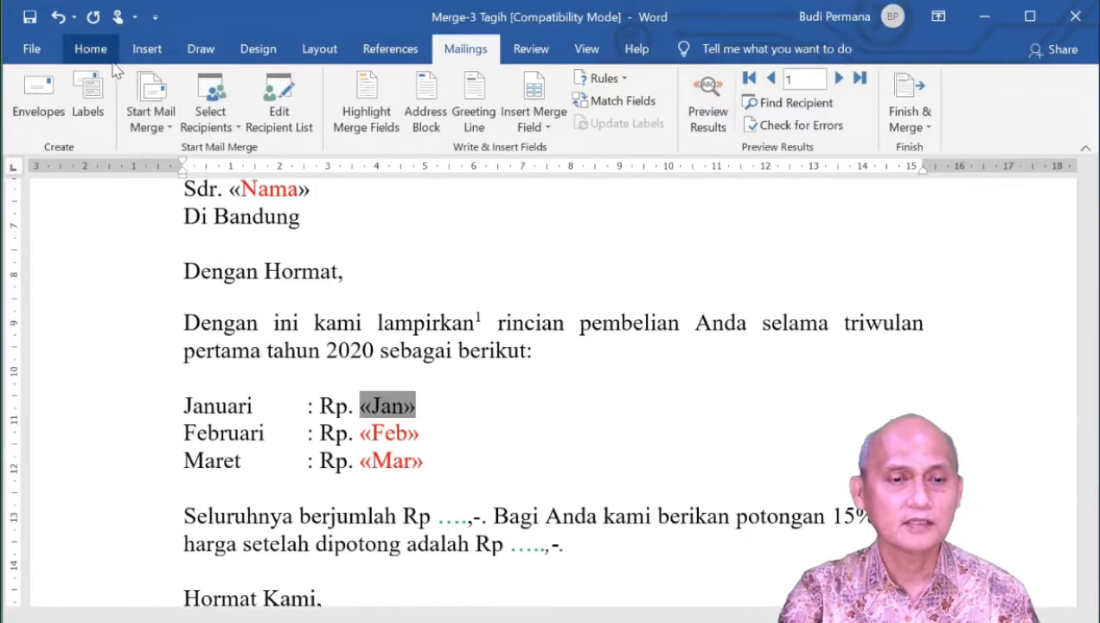
click(90, 49)
click(309, 117)
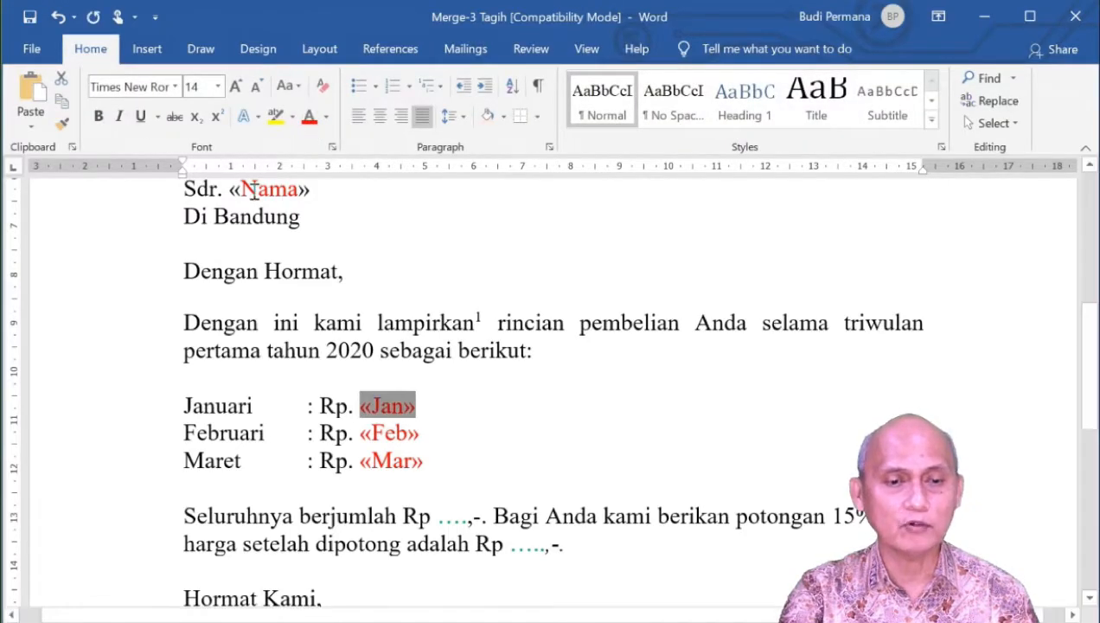
drag(232, 188, 311, 190)
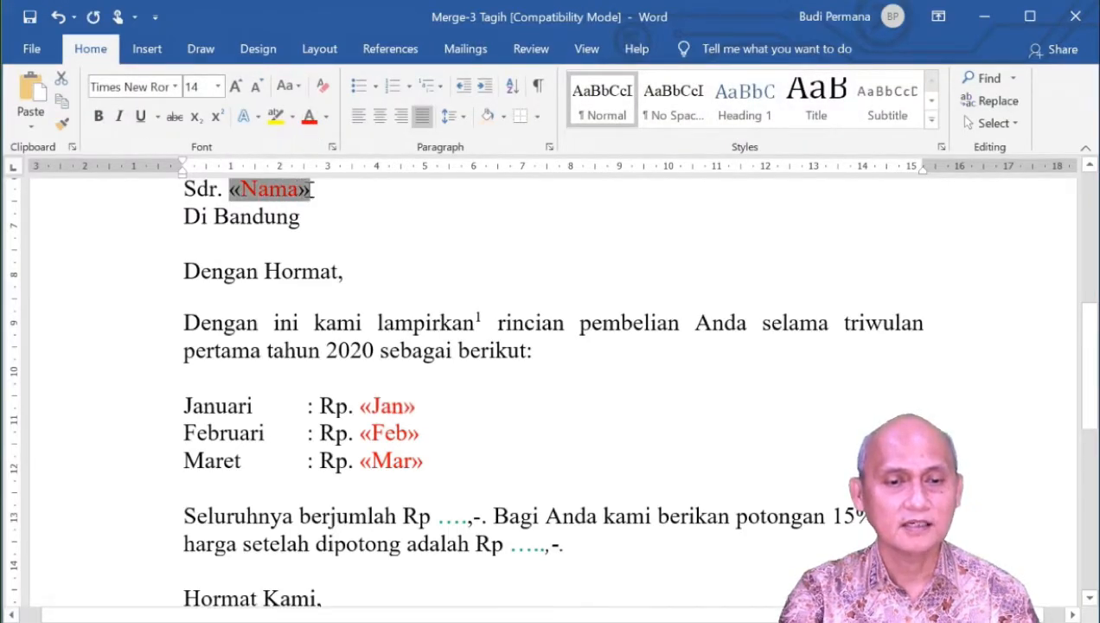
click(308, 117)
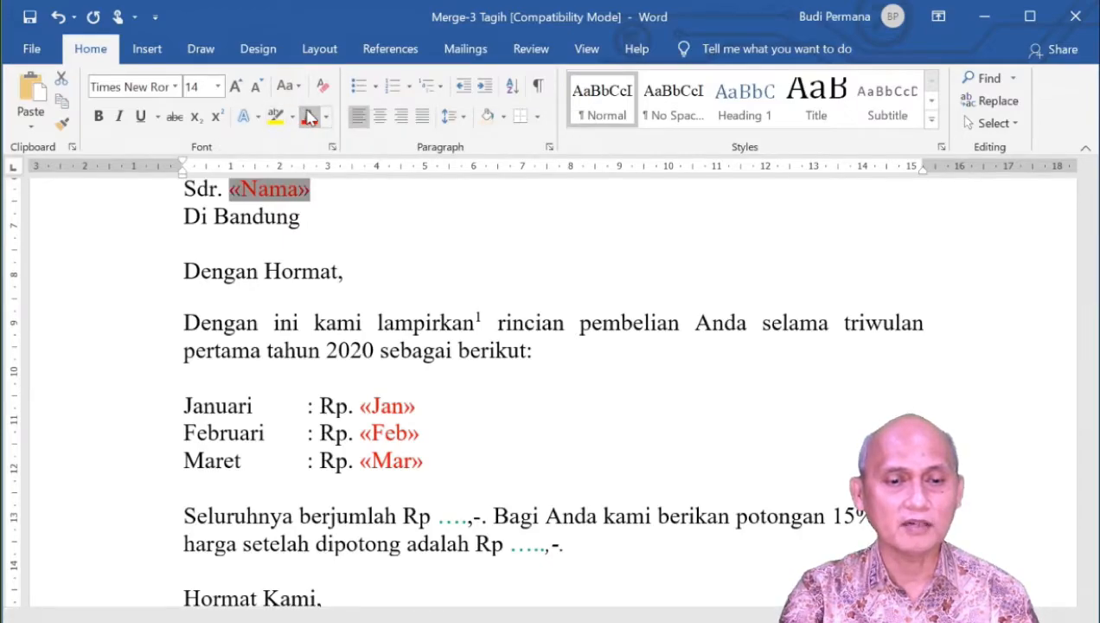
click(420, 264)
Step: Preview the merge results in the letter for the first and second recipients
scroll(536, 278, up, 1)
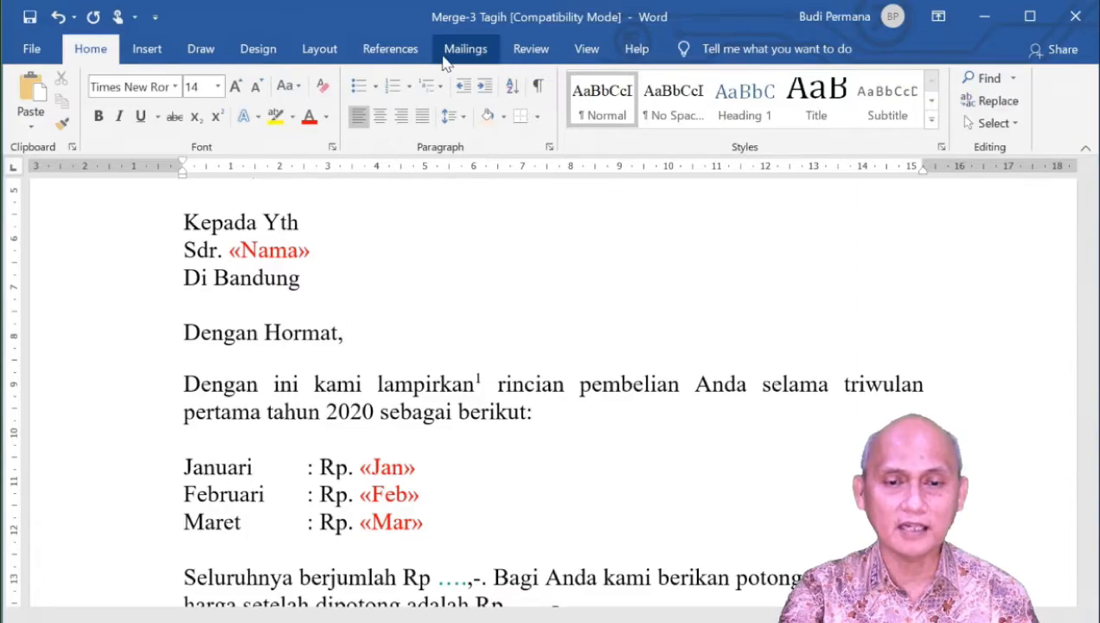
click(451, 50)
click(708, 108)
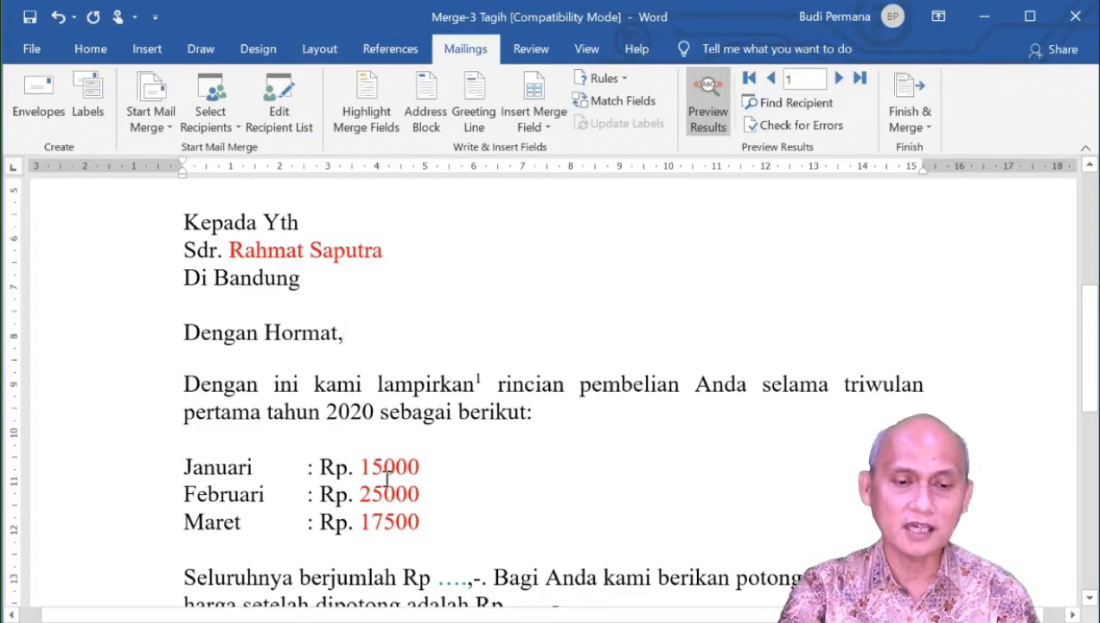
click(838, 78)
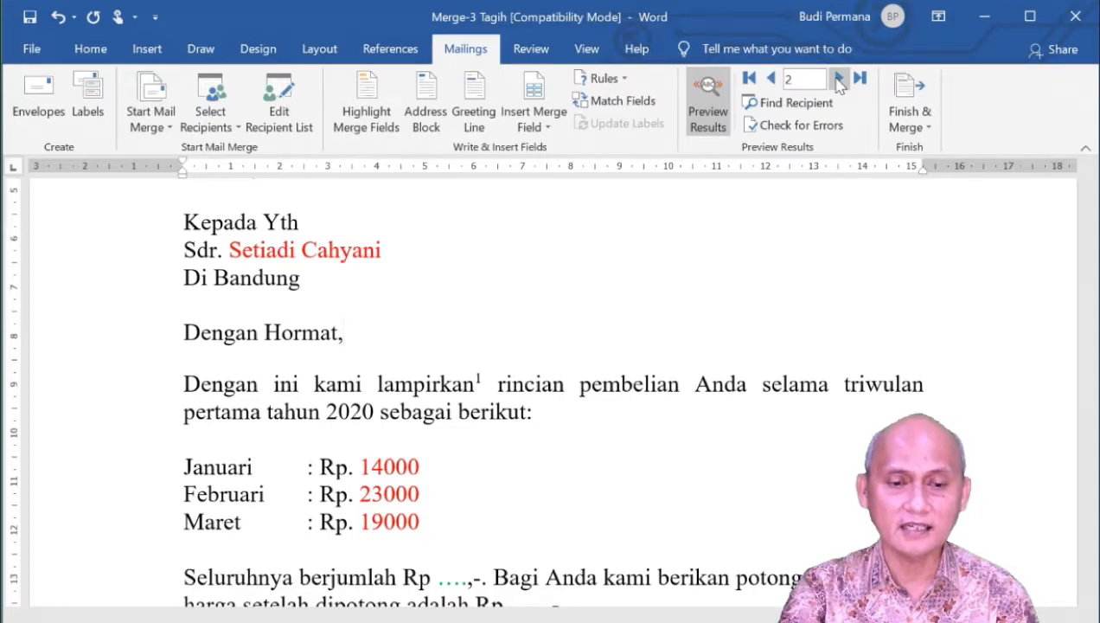
Step: Preview the letter for the third and fourth recipients and return to the first recipient
click(838, 79)
click(838, 79)
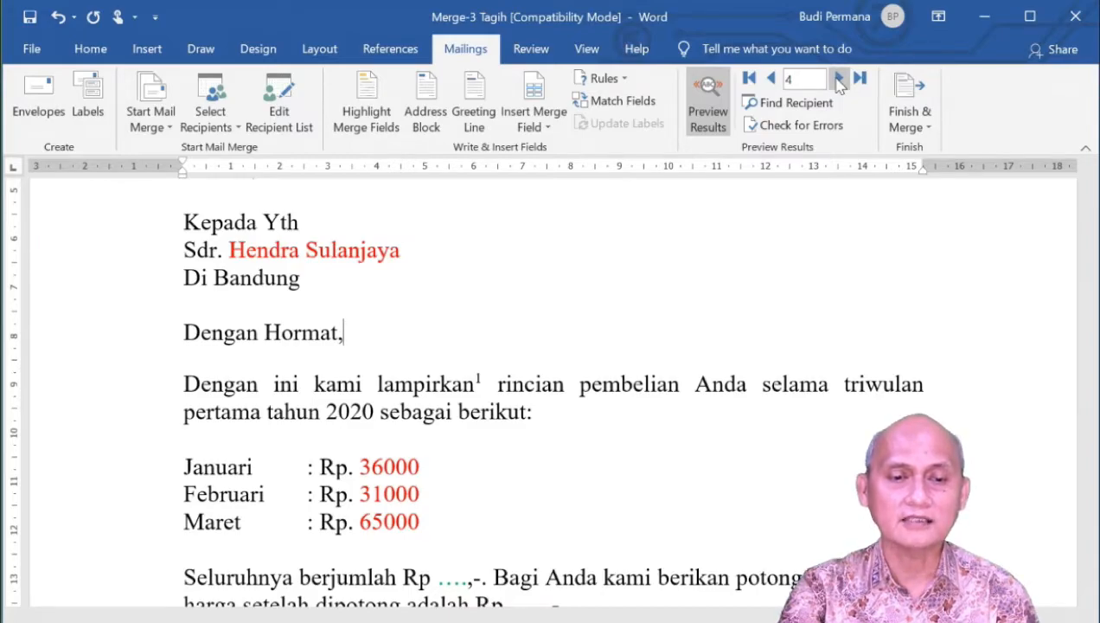
click(772, 78)
click(772, 79)
click(773, 80)
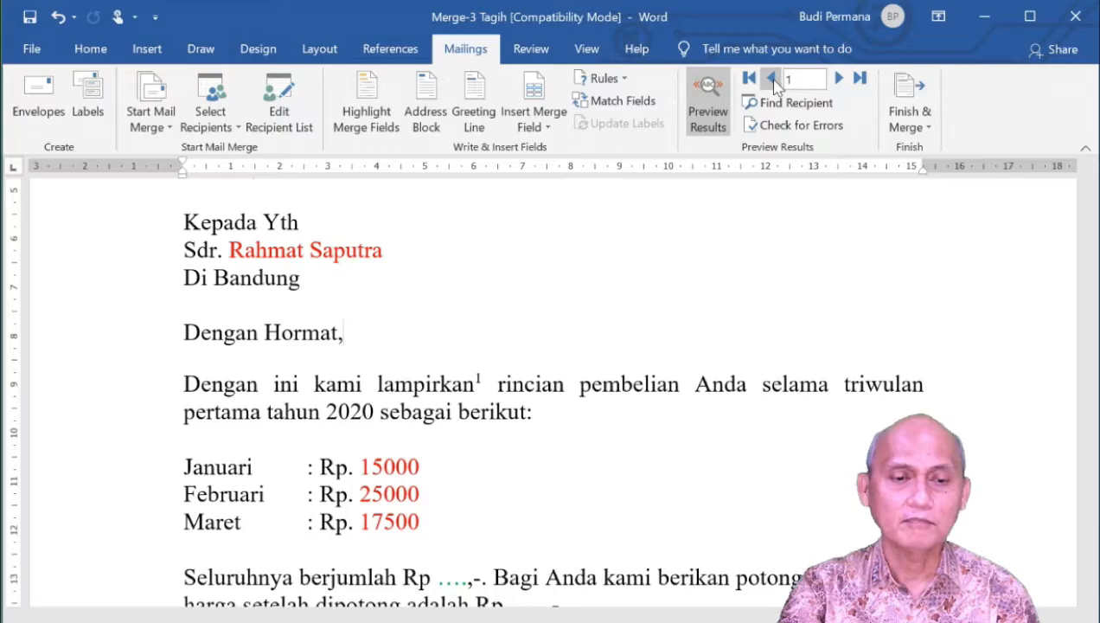
Step: Insert a formula field =Jan+Feb+Mar in front of the dots after "Seluruhnya berjumlah Rp"
scroll(624, 287, down, 3)
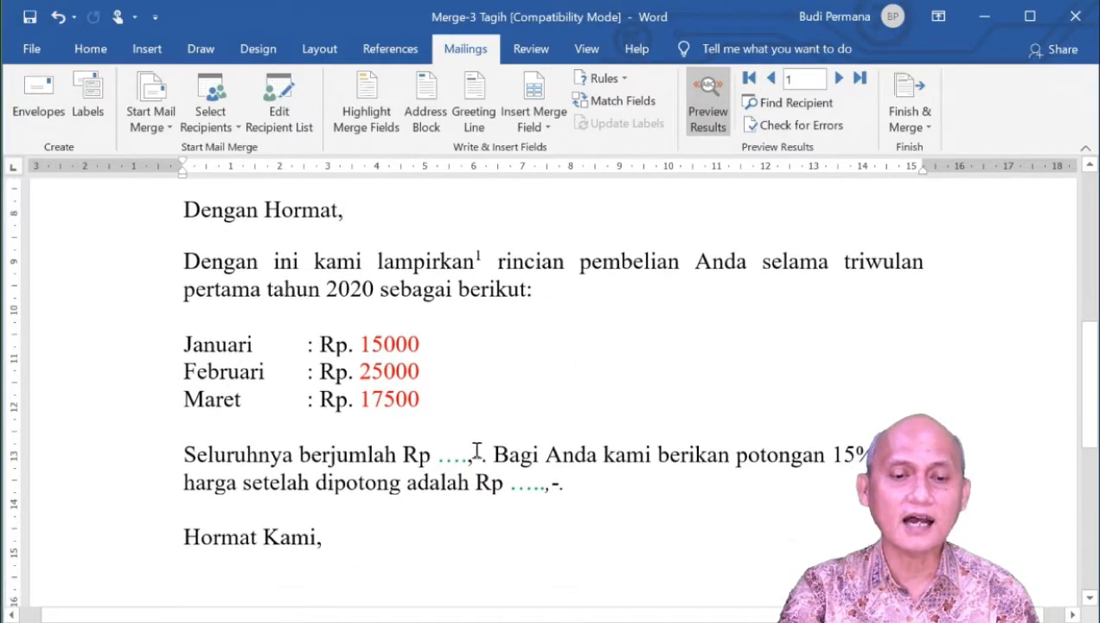
click(438, 454)
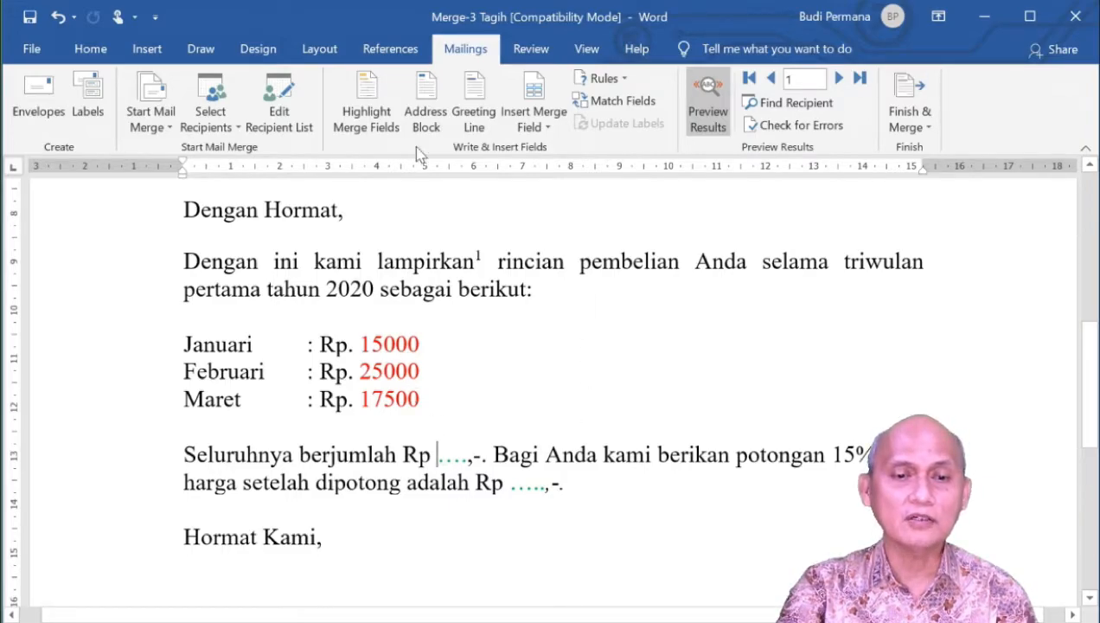
click(132, 56)
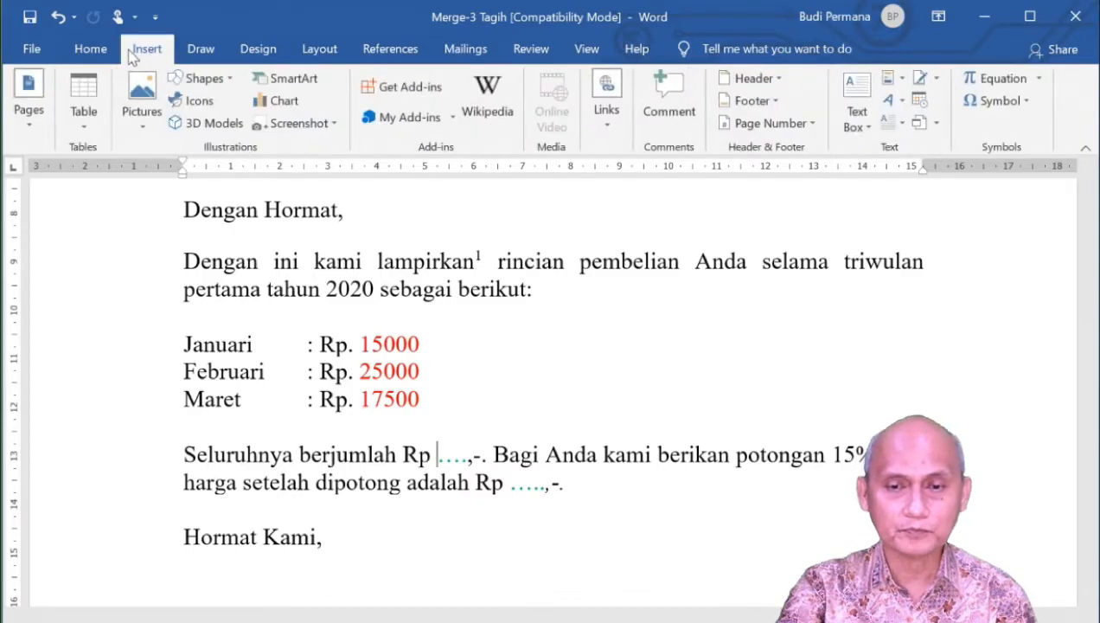
click(902, 79)
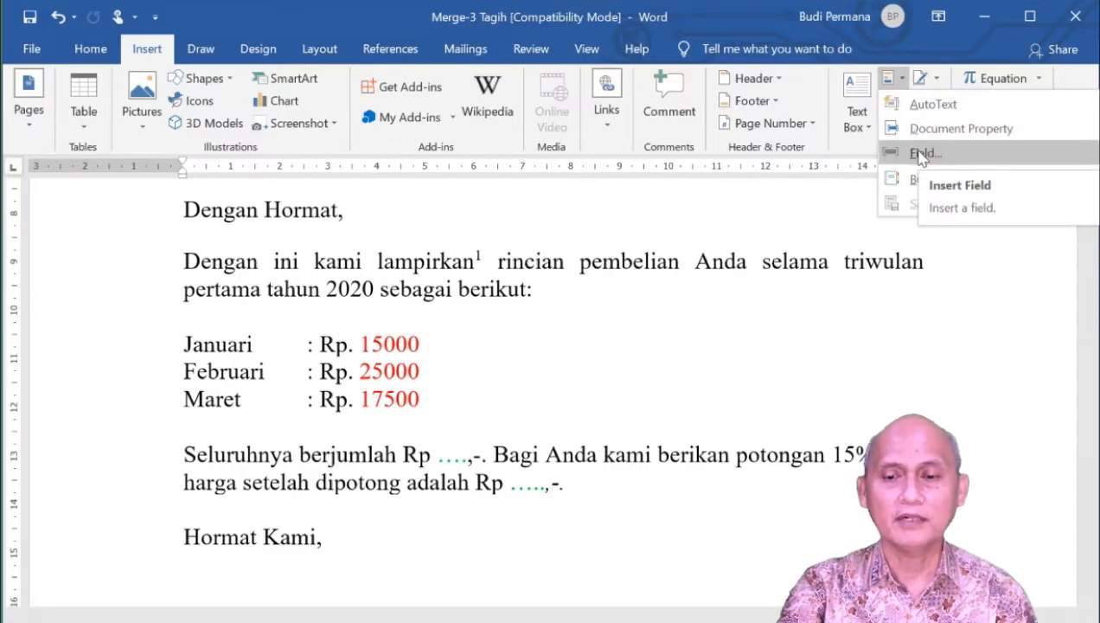
click(900, 47)
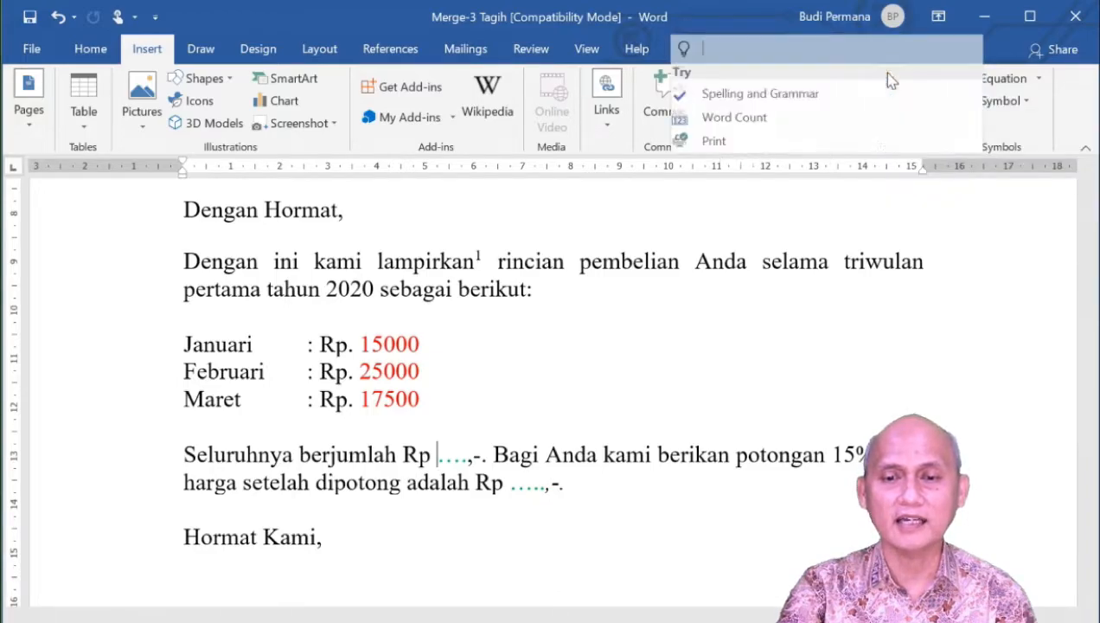
click(986, 49)
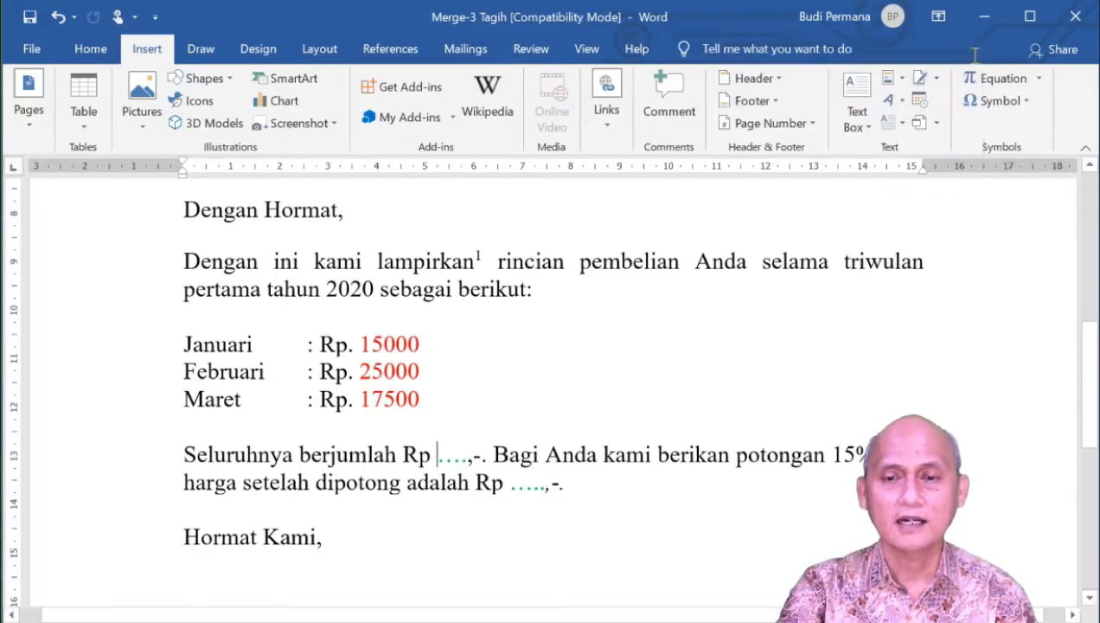
click(901, 83)
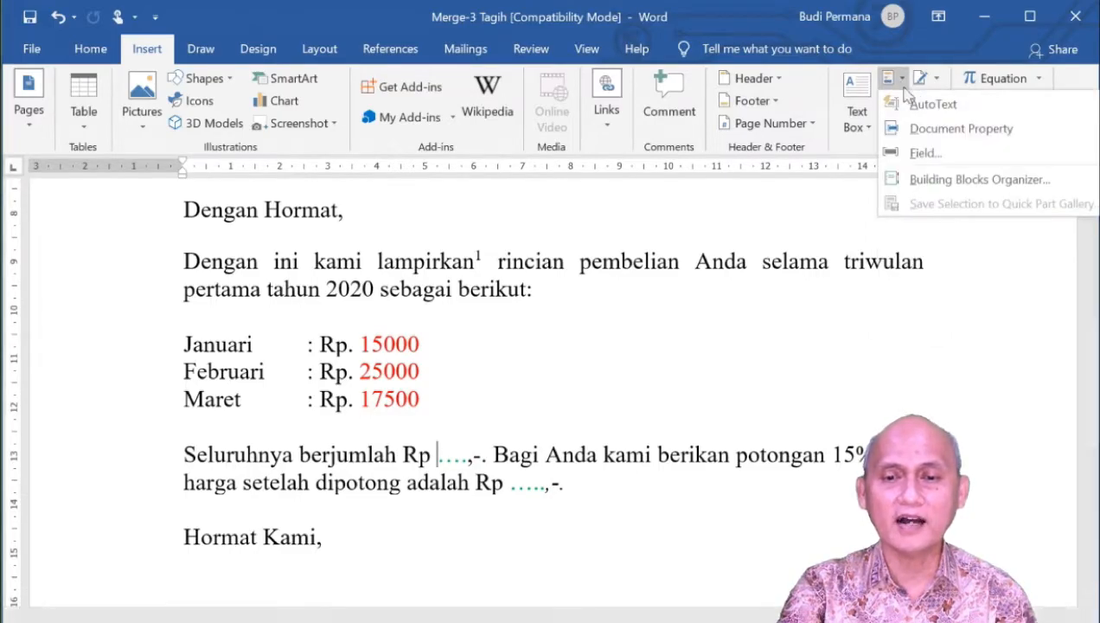
click(923, 156)
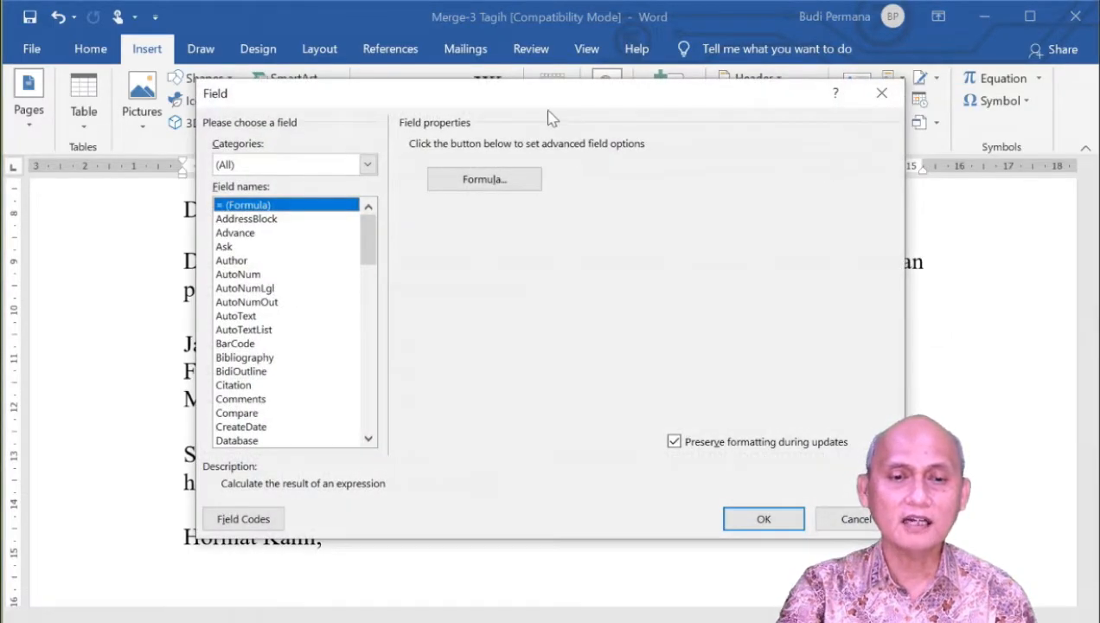
mouse_move(550, 103)
mouse_down()
mouse_move(651, 115)
mouse_move(544, 122)
mouse_up()
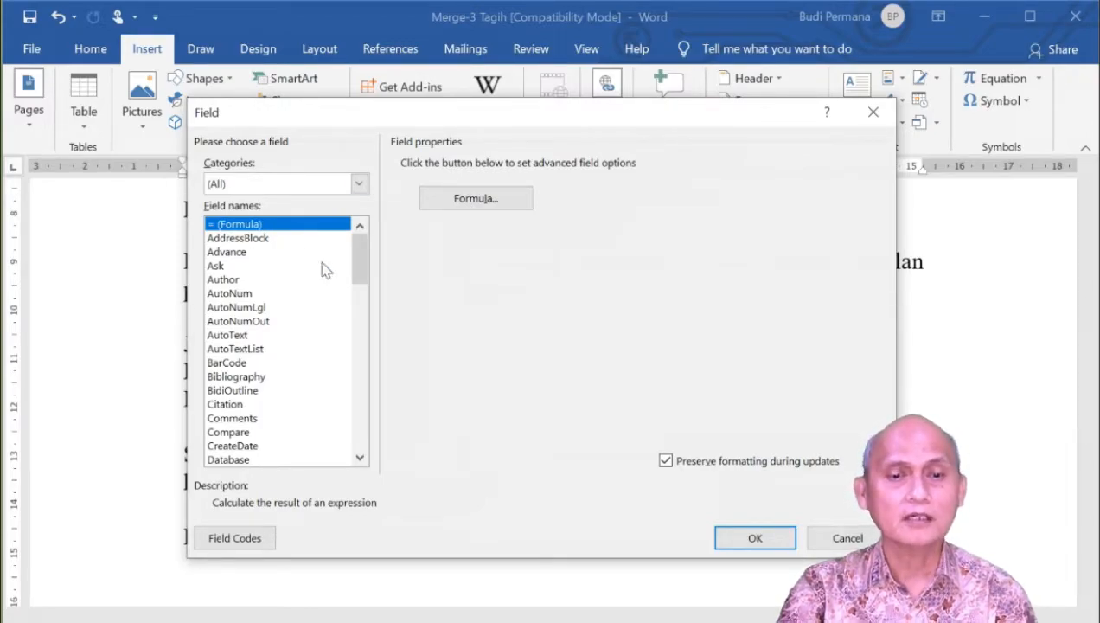
click(475, 200)
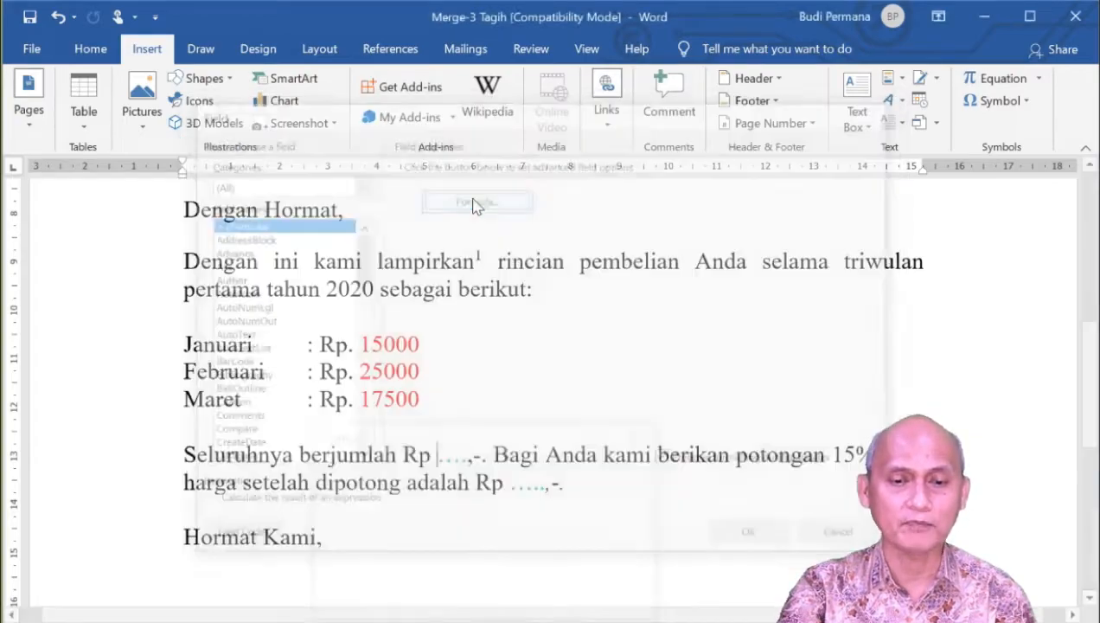
drag(491, 439, 648, 247)
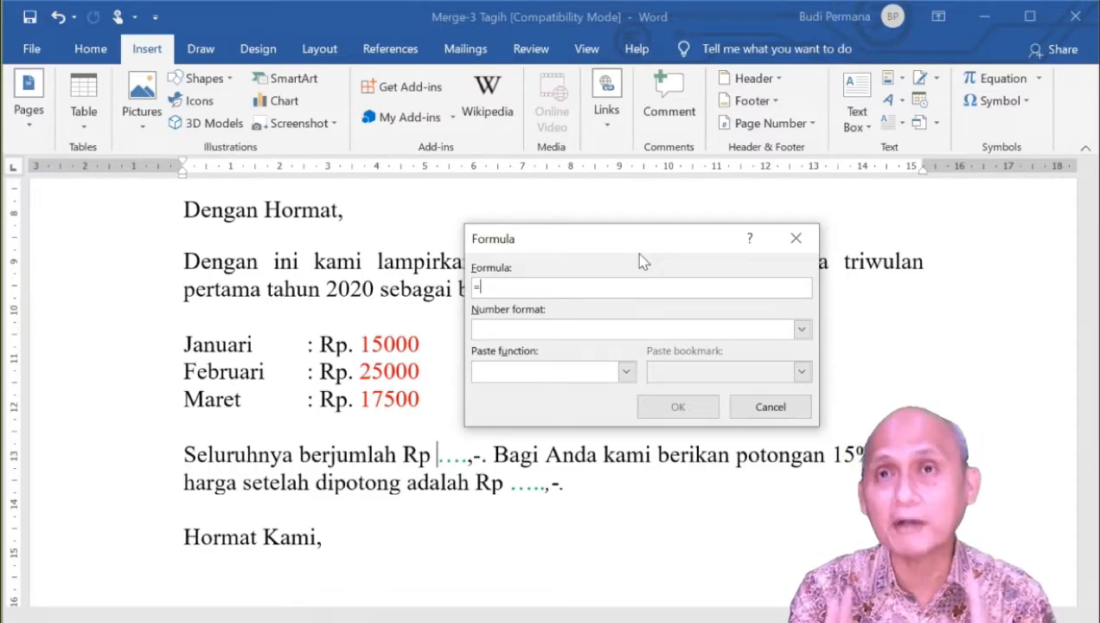
text(Jan)
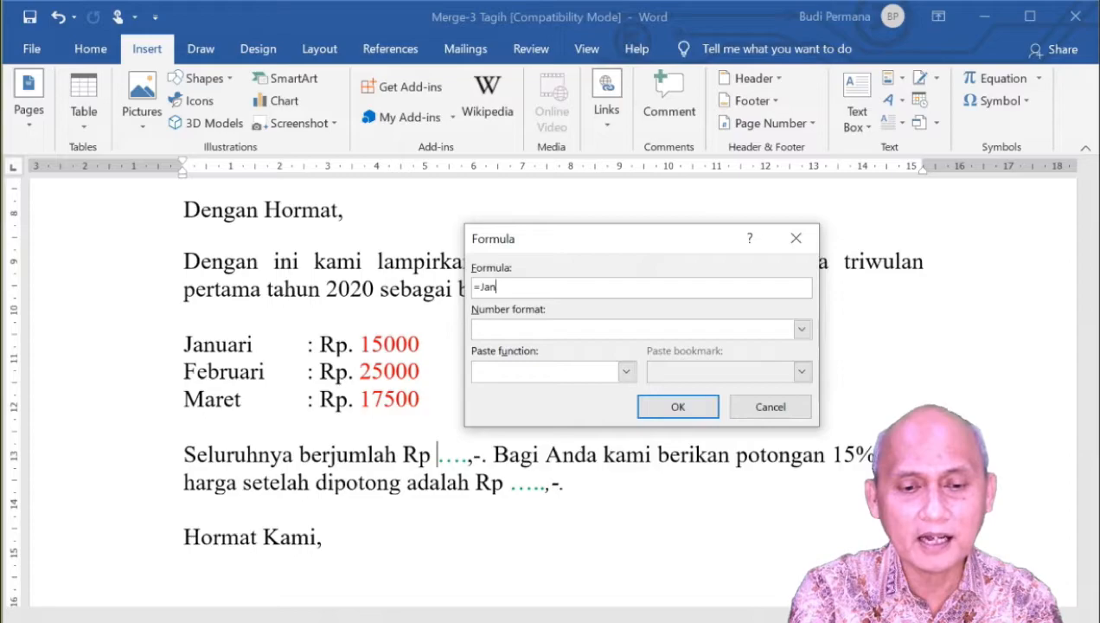
text(+)
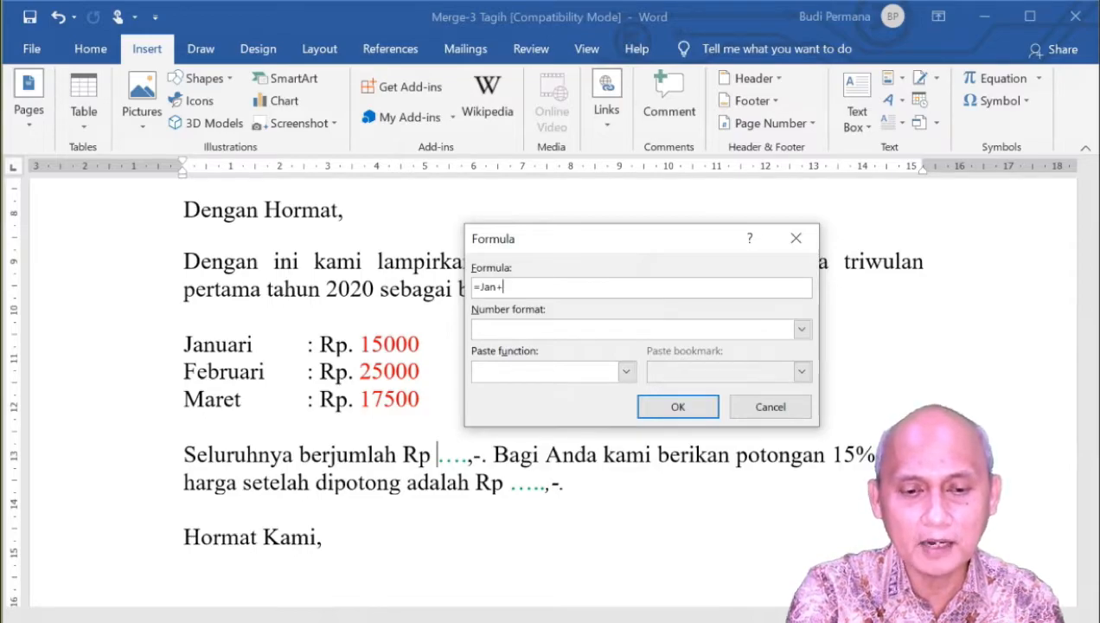
text(Feb)
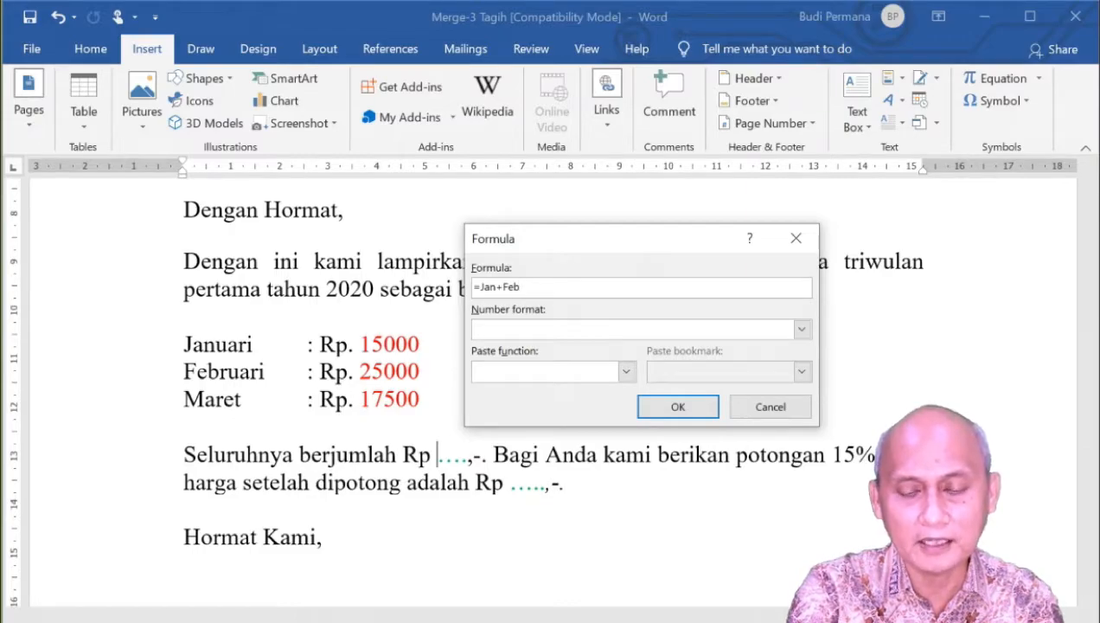
text(+Mar)
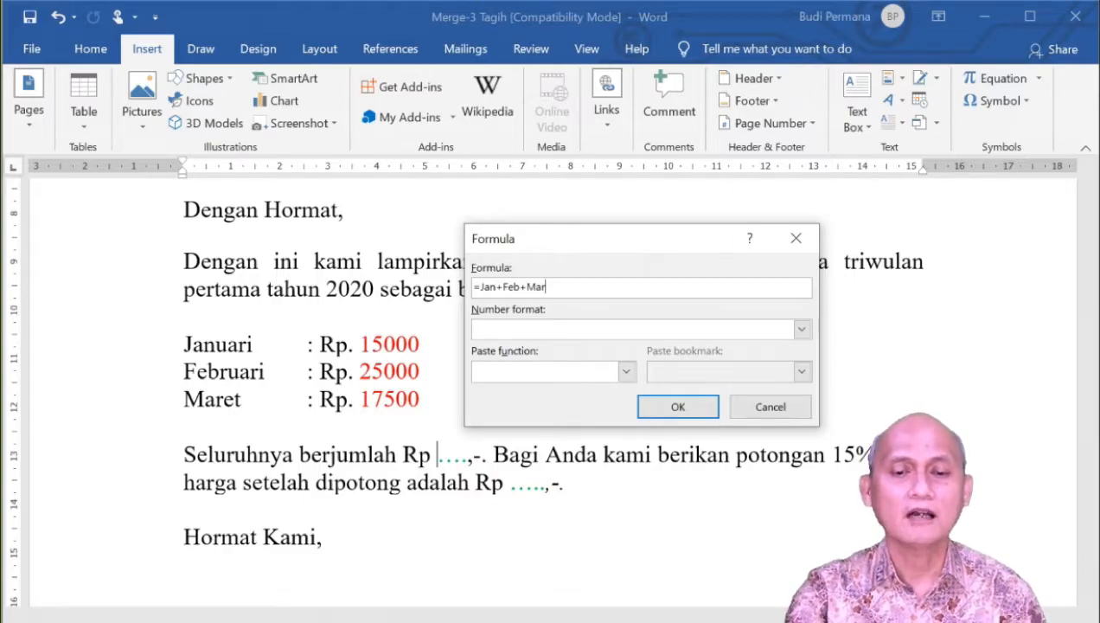
click(678, 407)
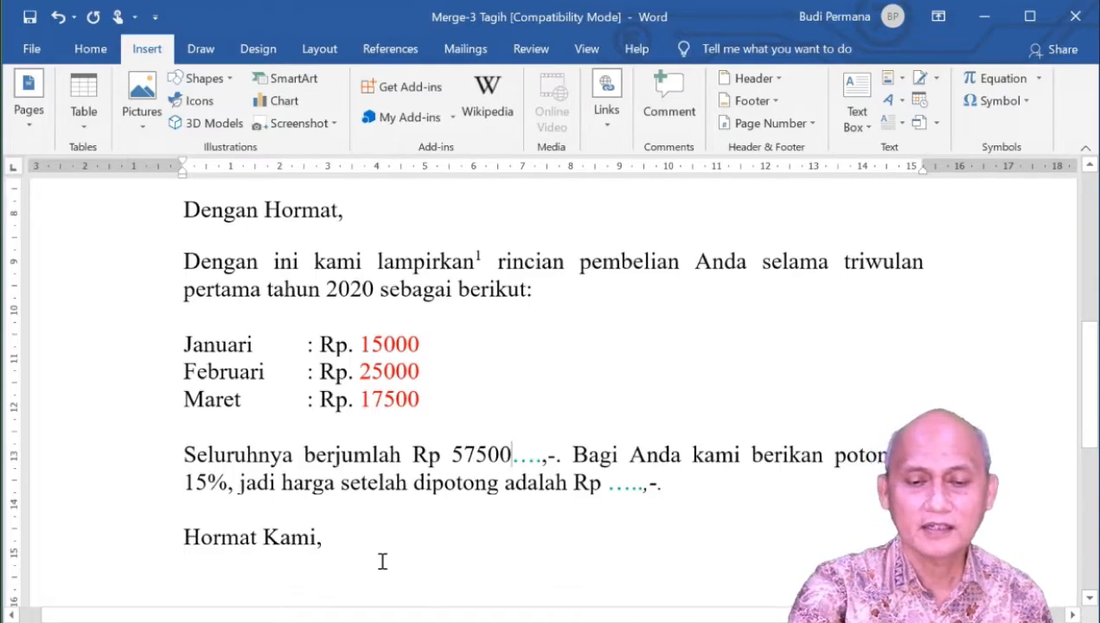
Step: Delete the placeholder dots behind the total amount formula, keeping the ",-." ending
key(Delete)
key(Delete)
key(Delete)
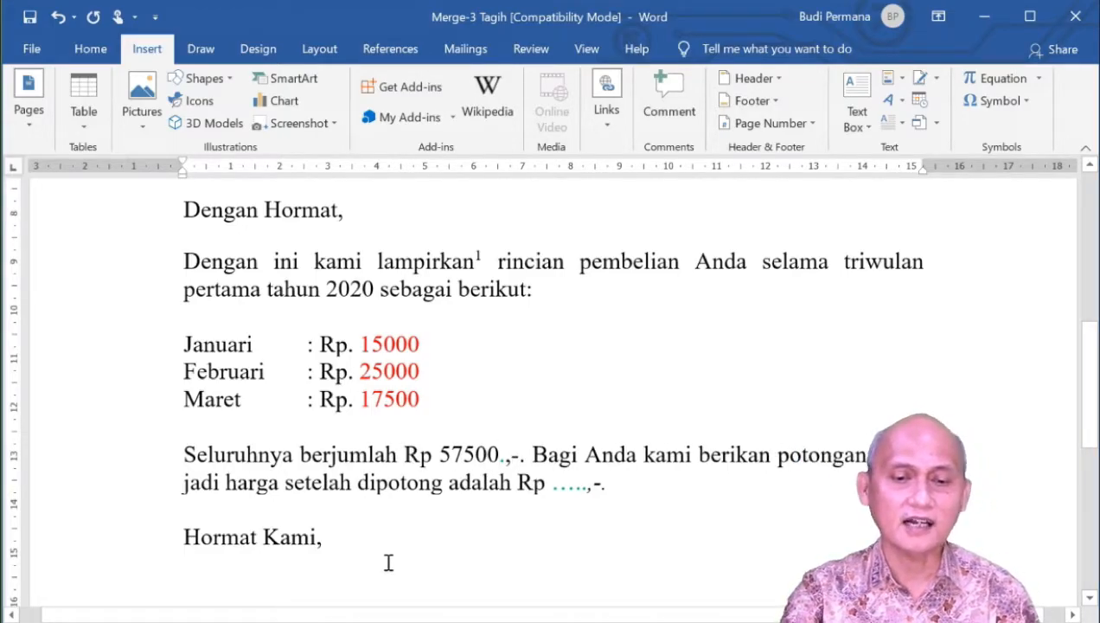
key(Delete)
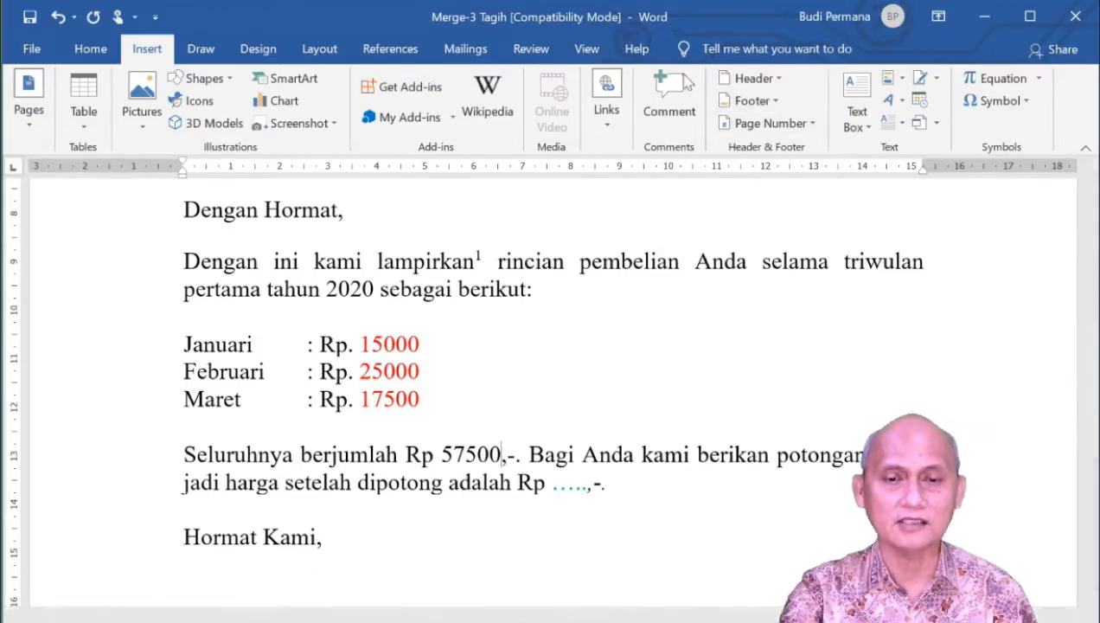
Step: Preview the calculated total in the letter for the second to fourth recipients and return to the first recipient
click(465, 50)
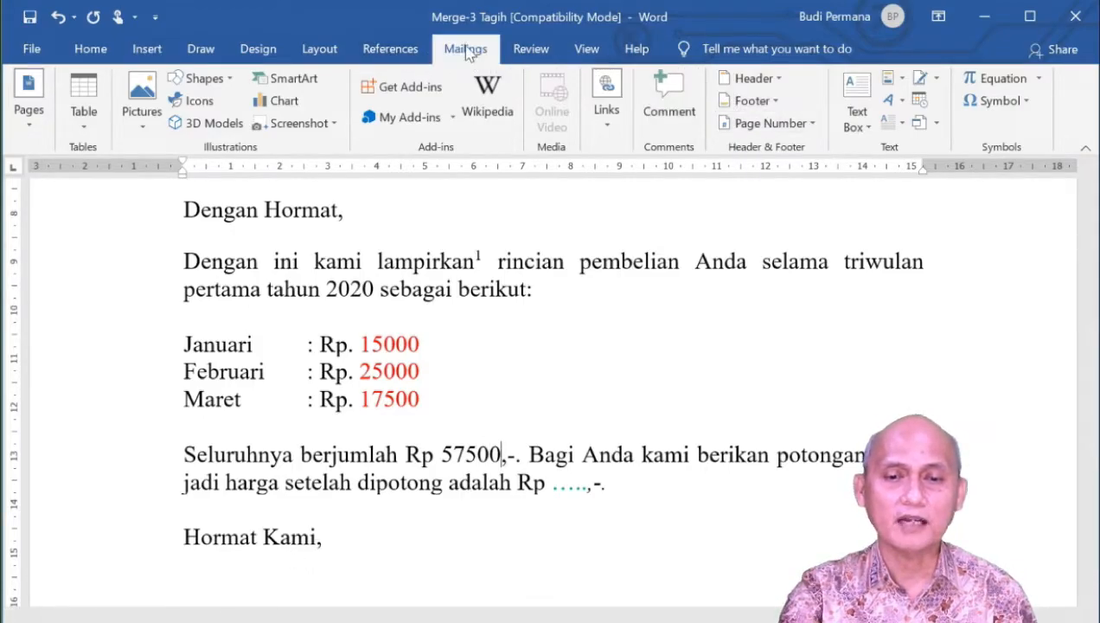
click(841, 78)
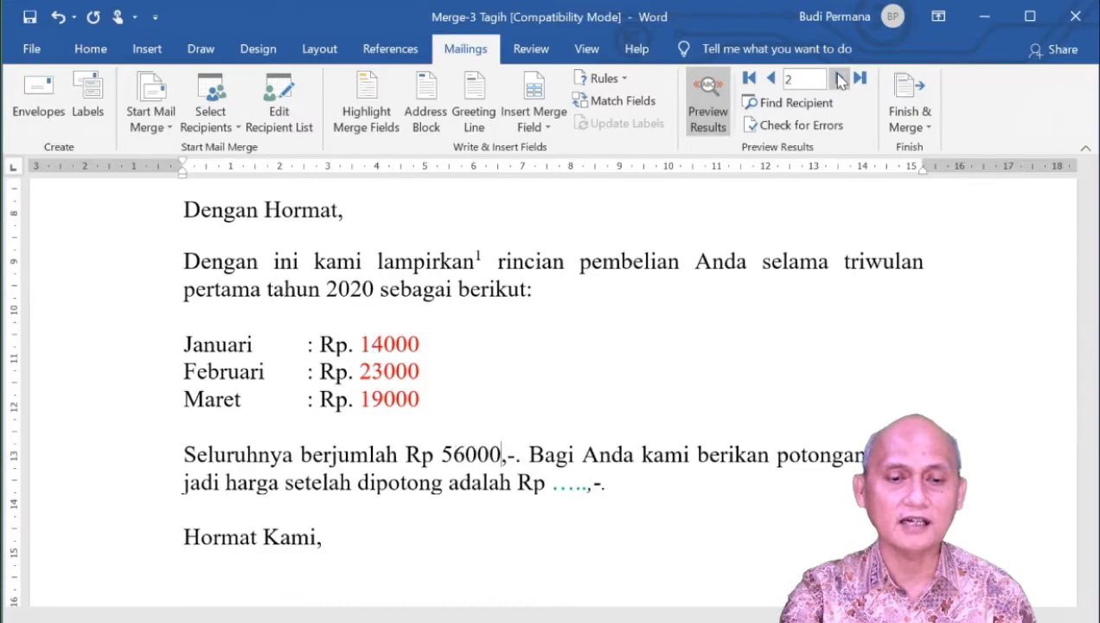
click(841, 79)
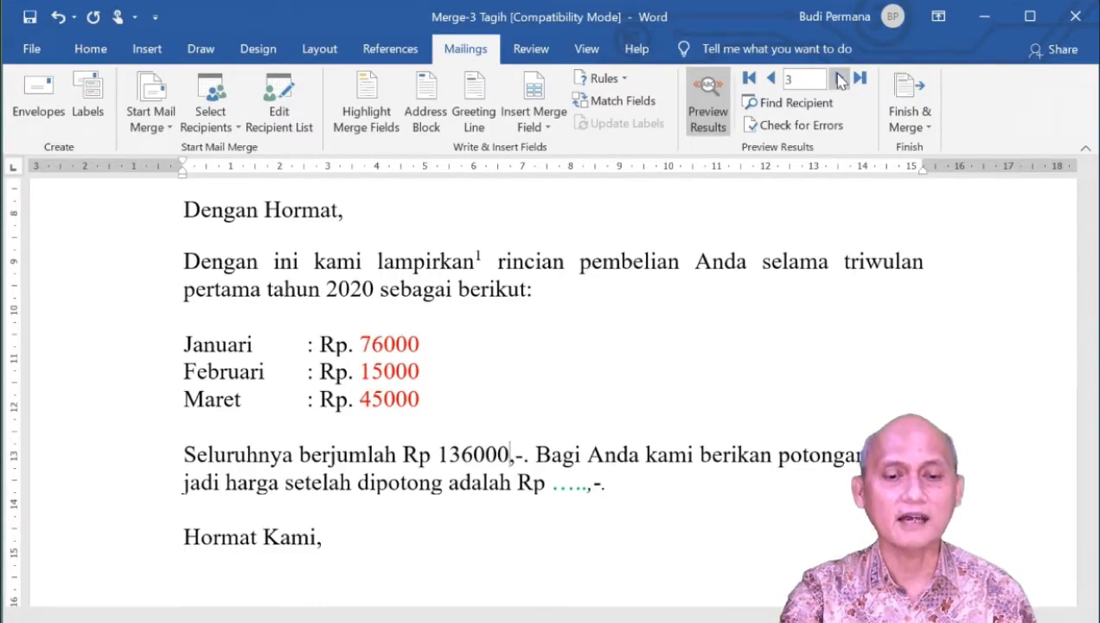
click(841, 78)
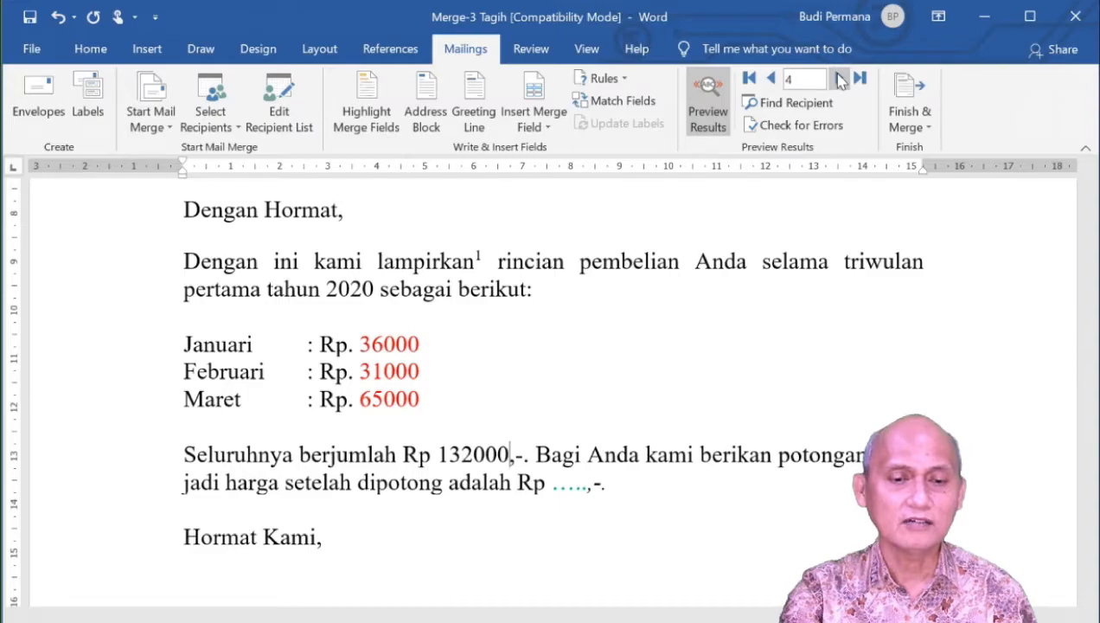
click(768, 80)
click(770, 80)
click(773, 81)
click(774, 80)
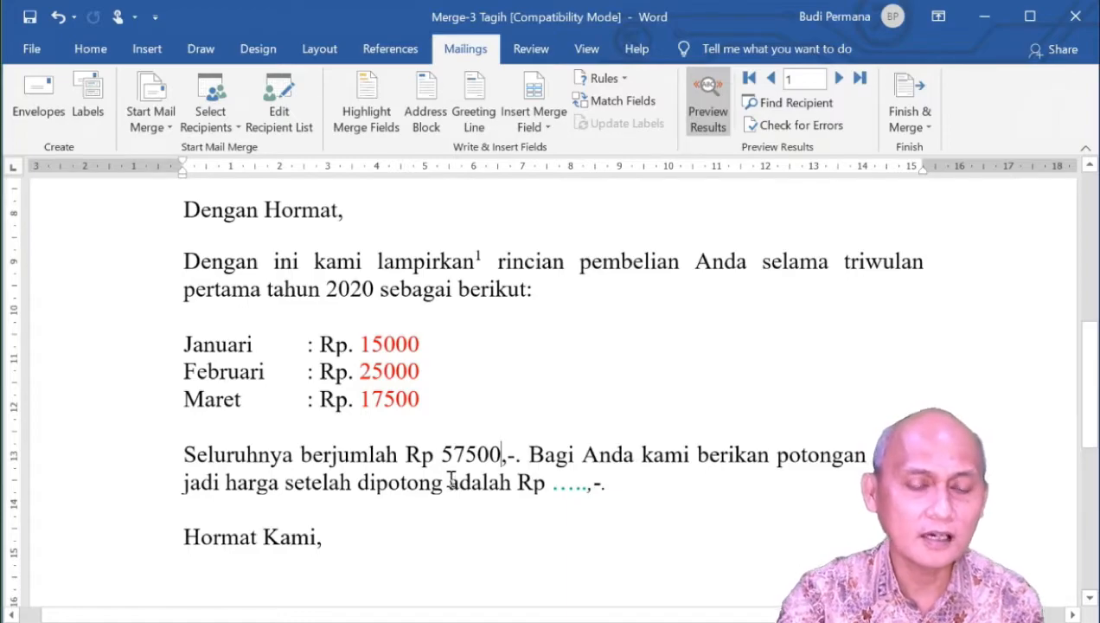
Step: Apply the number format #.##0 to the =Jan+Feb+Mar formula field of the total amount
double_click(459, 452)
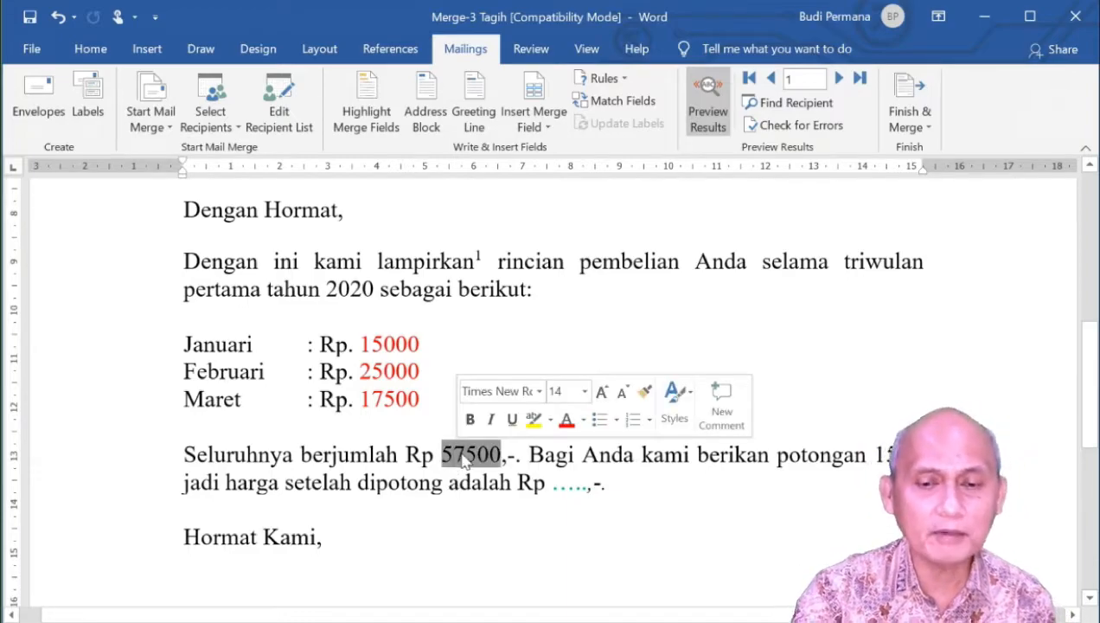
click(162, 55)
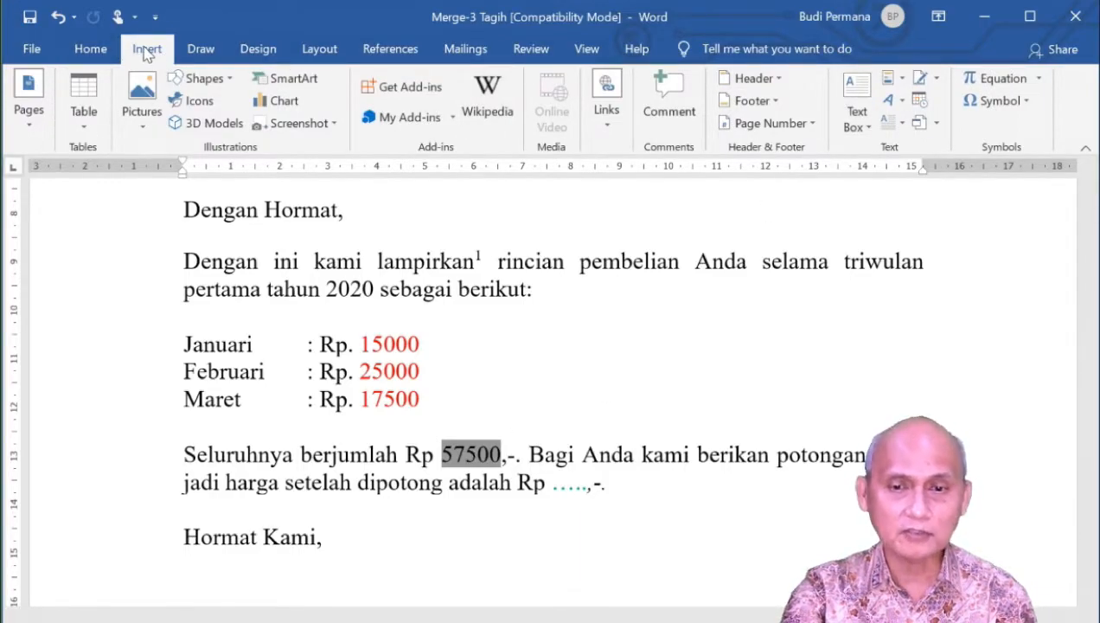
click(903, 82)
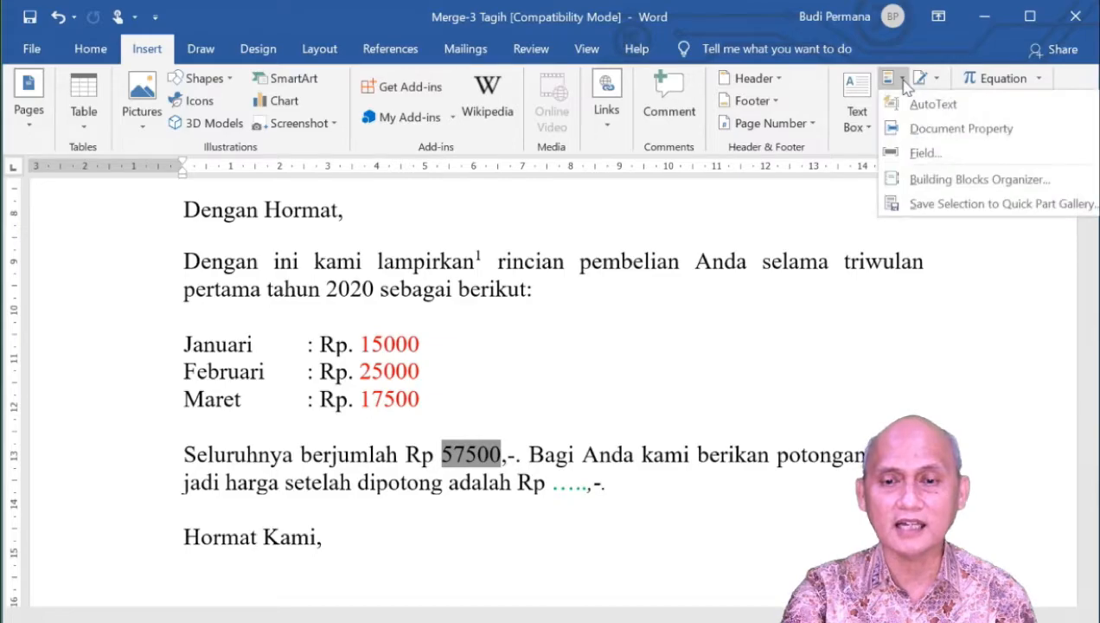
click(918, 153)
click(481, 201)
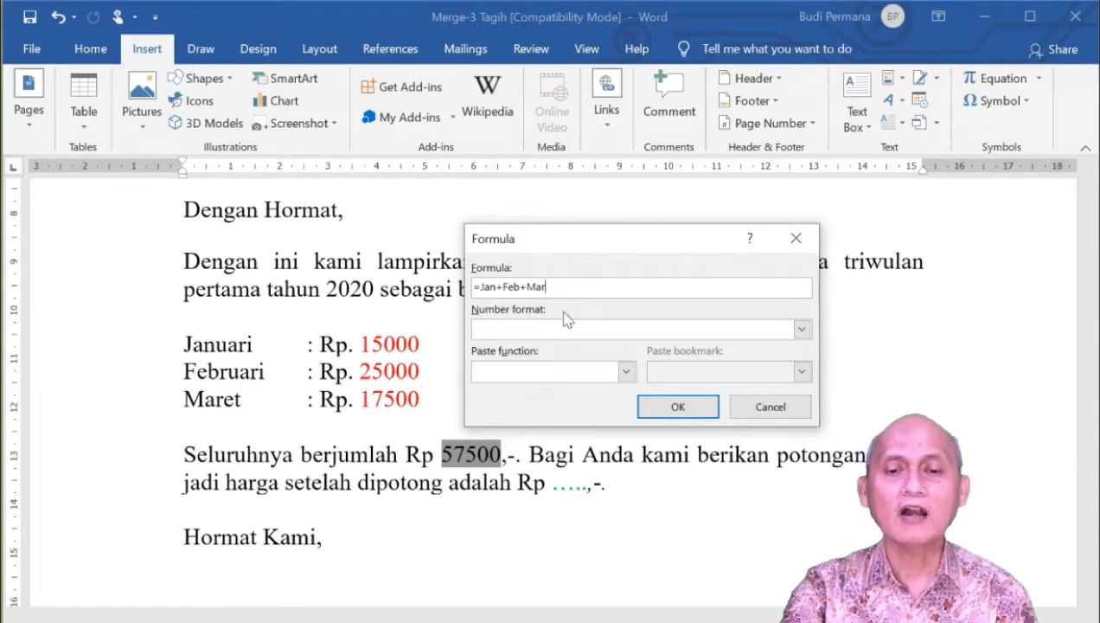
click(567, 329)
click(802, 330)
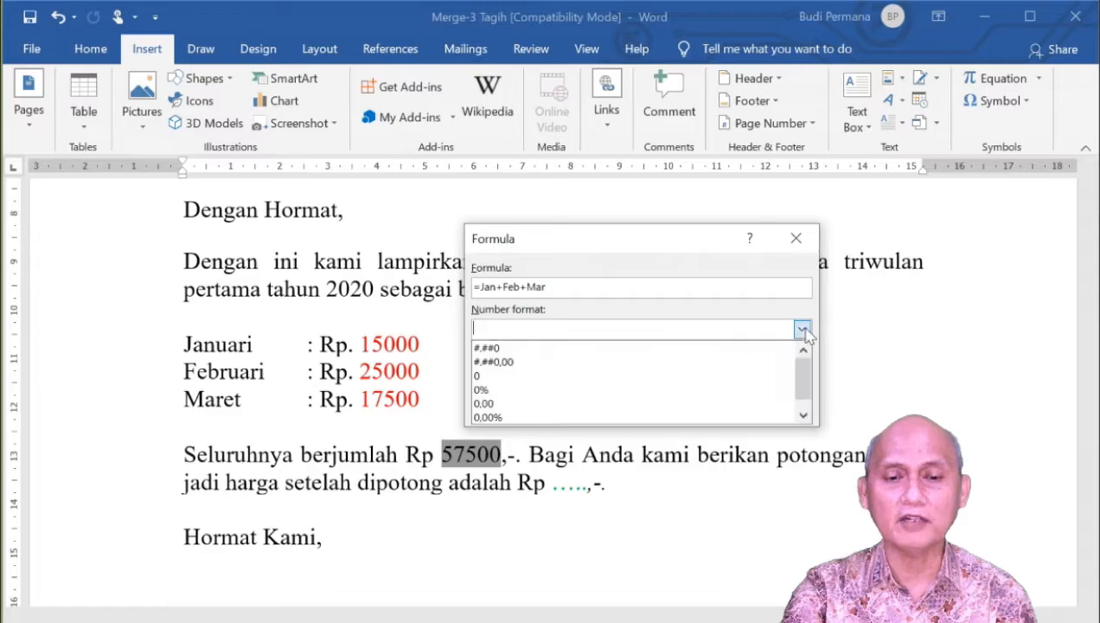
mouse_move(804, 375)
mouse_down()
mouse_move(806, 393)
mouse_move(804, 363)
mouse_up()
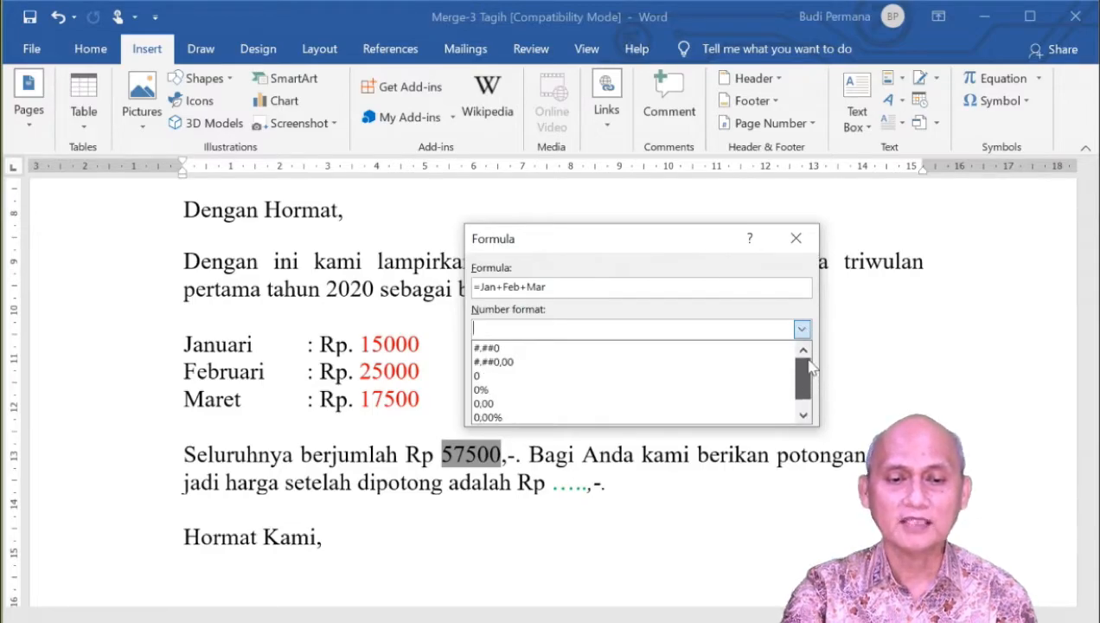
click(551, 349)
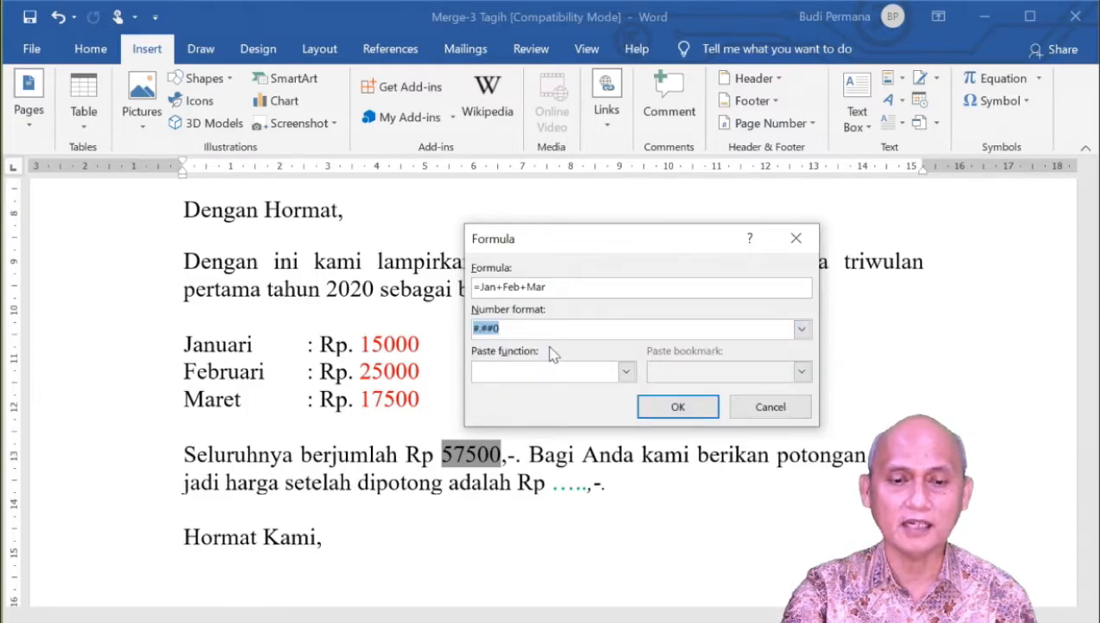
click(678, 408)
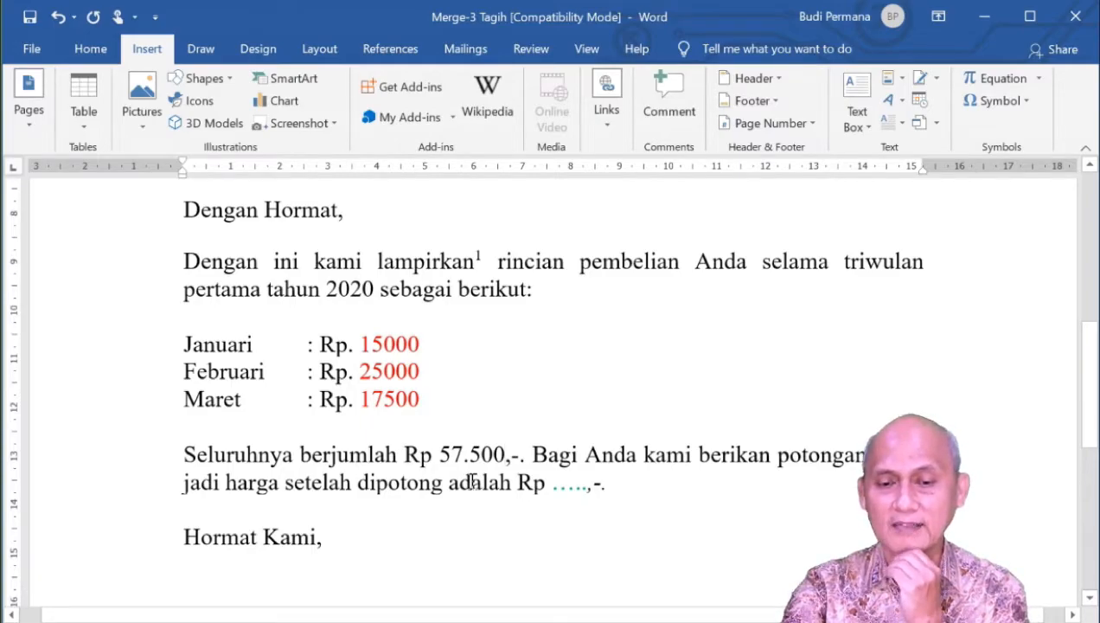
Step: Delete the placeholder dots of the discounted price after "harga setelah dipotong adalah Rp"
click(555, 484)
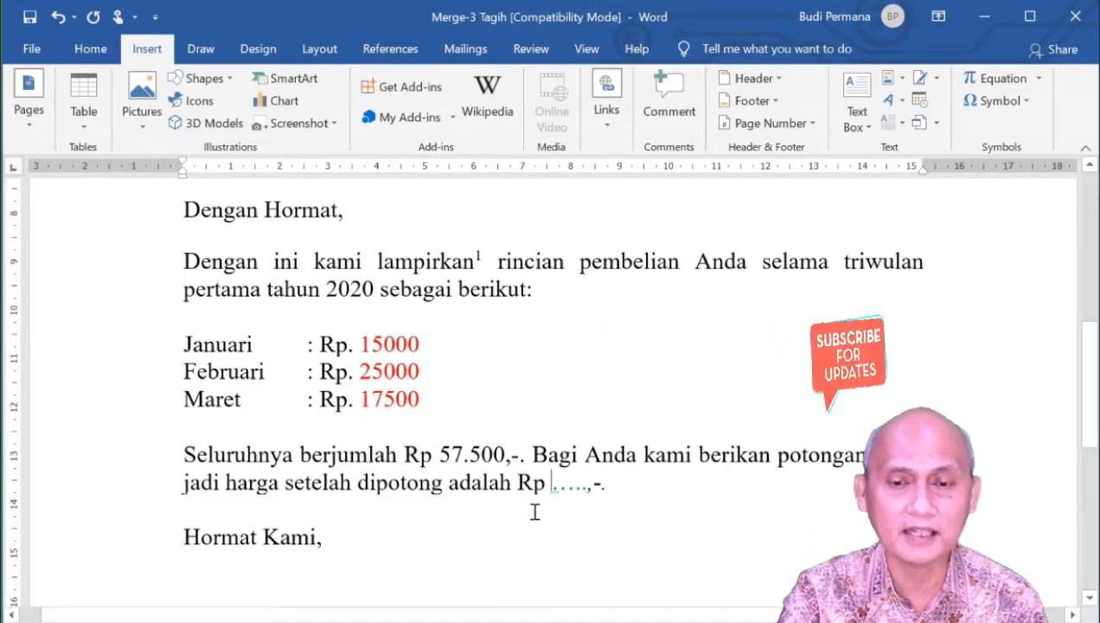
key(Delete)
key(Delete)
key(Delete)
key(Delete)
key(Delete)
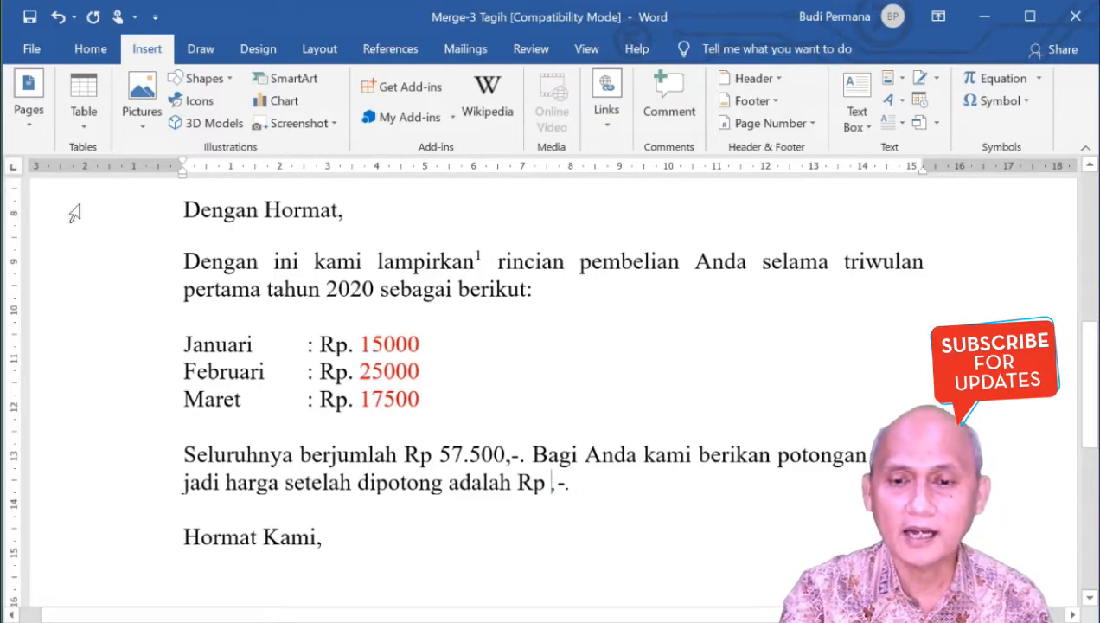
Step: Set up a formula field after "harga setelah dipotong adalah Rp" with the expression =85/100*(Jan+Feb+Mar)
click(891, 80)
click(925, 153)
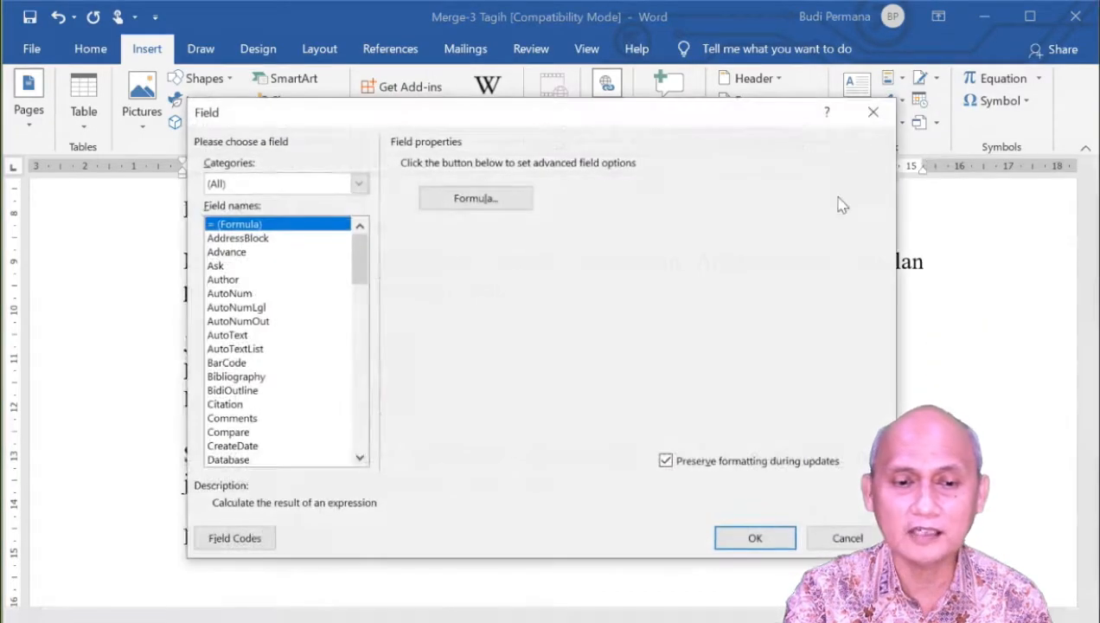
click(493, 201)
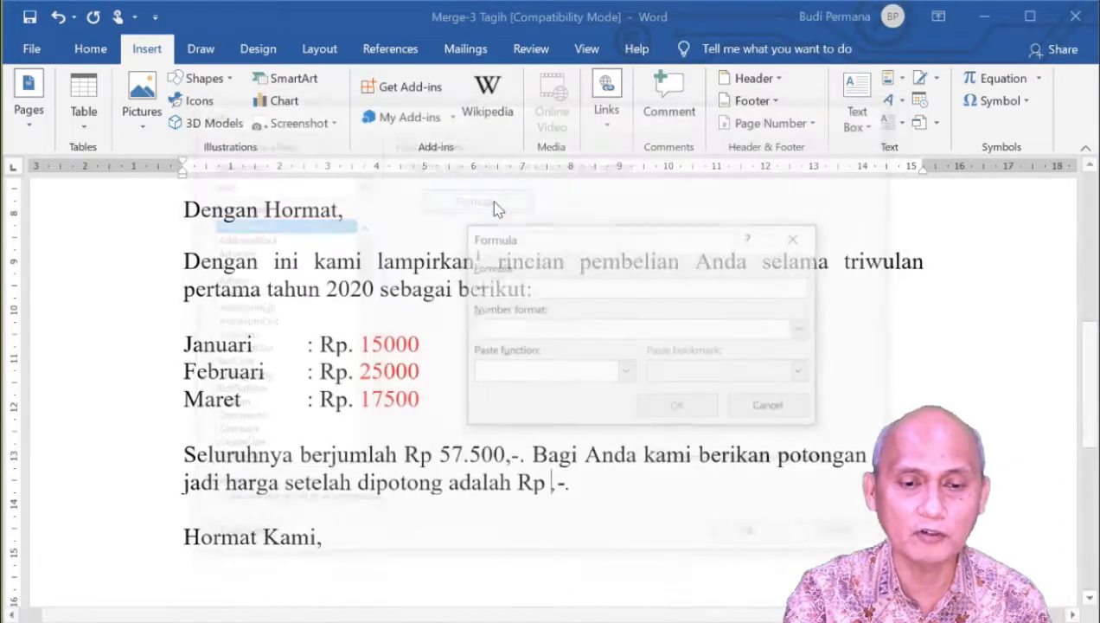
drag(529, 251, 458, 197)
text(85/100)
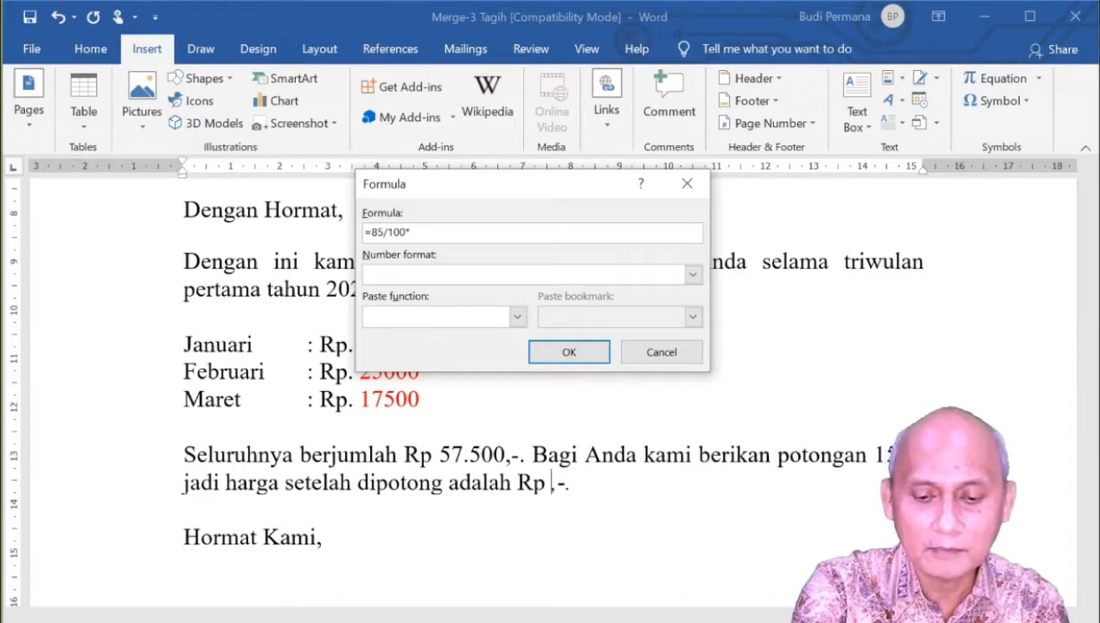
text(*(jan)
key(BackSpace)
key(BackSpace)
key(BackSpace)
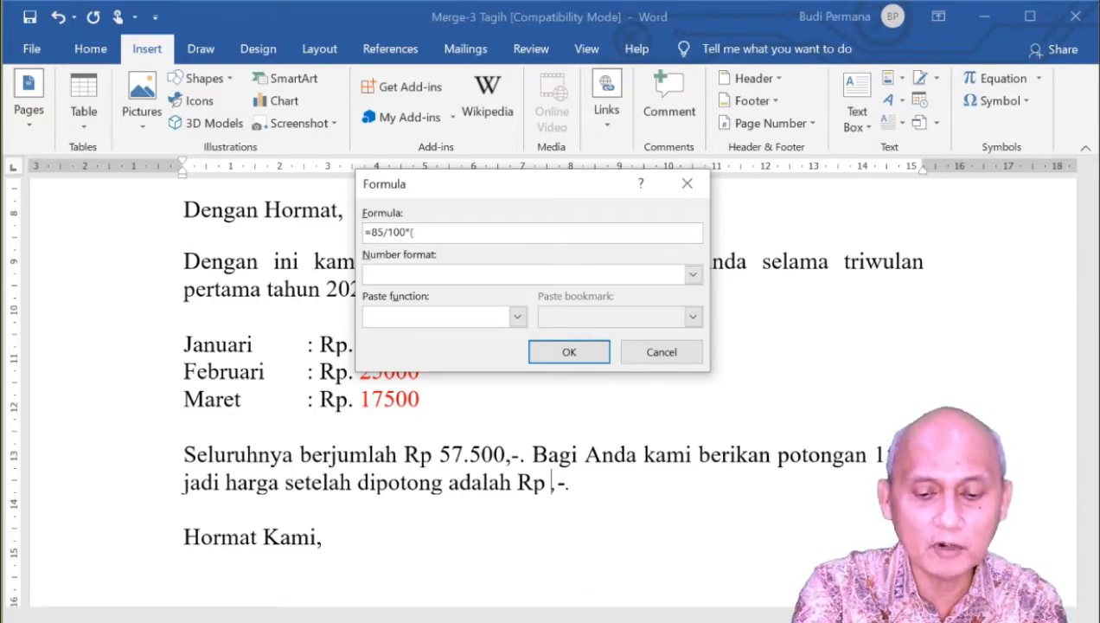
text(jan)
key(BackSpace)
key(BackSpace)
key(BackSpace)
text(Jan)
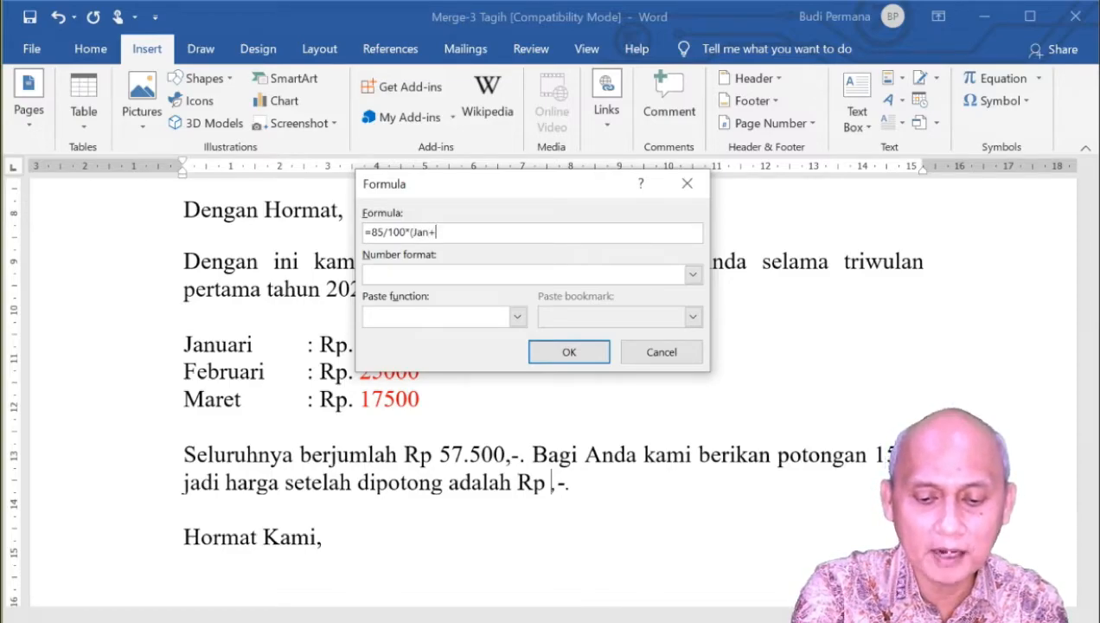
text(+Feb)
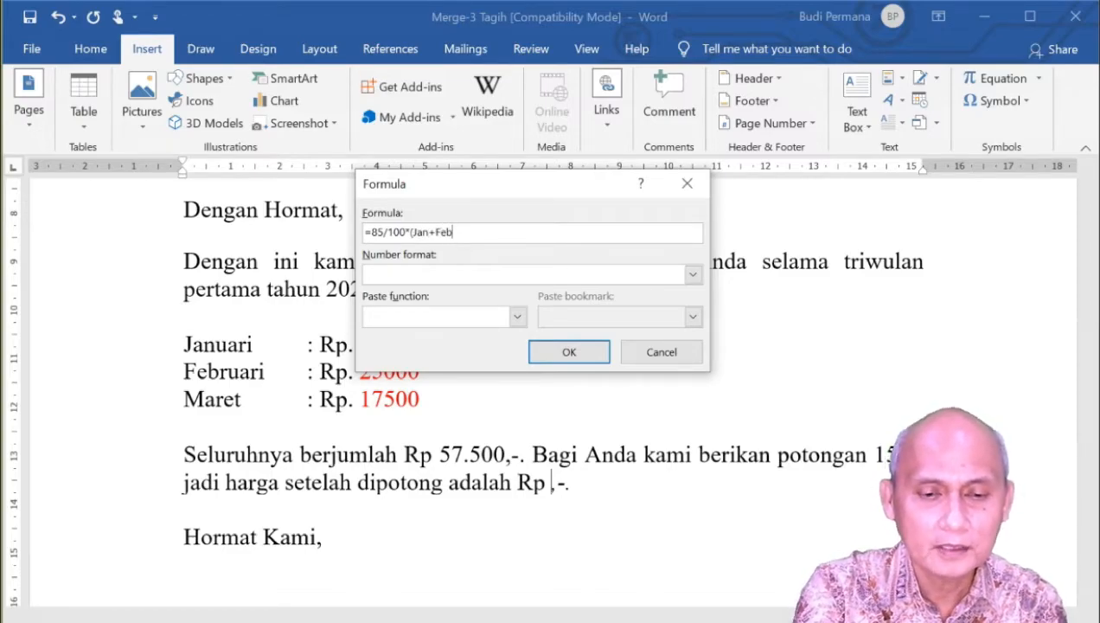
text(+Mar)
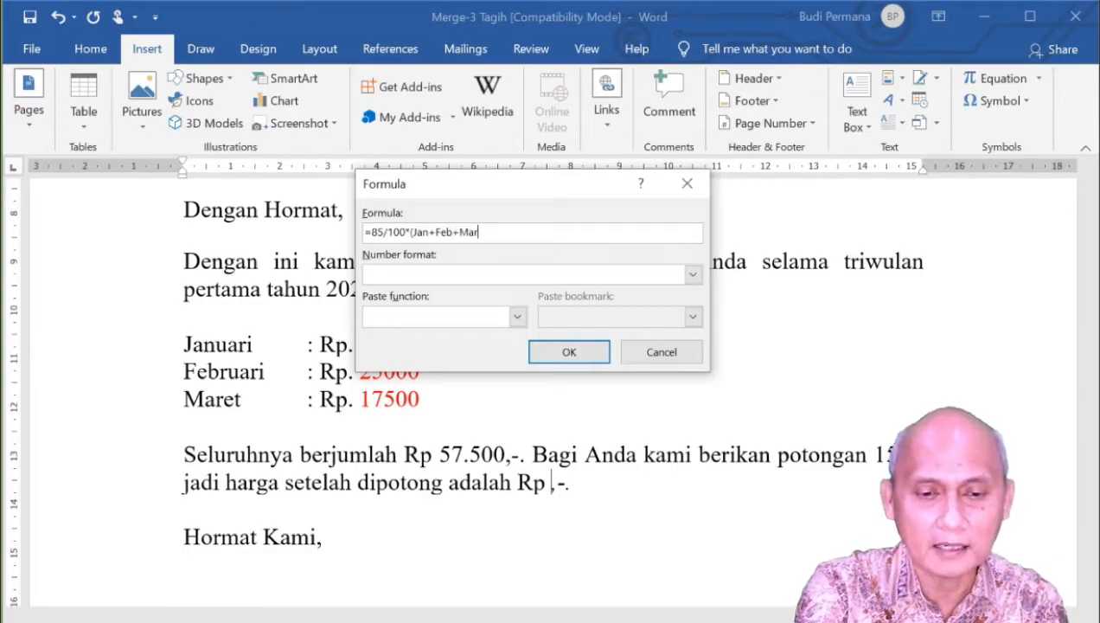
text())
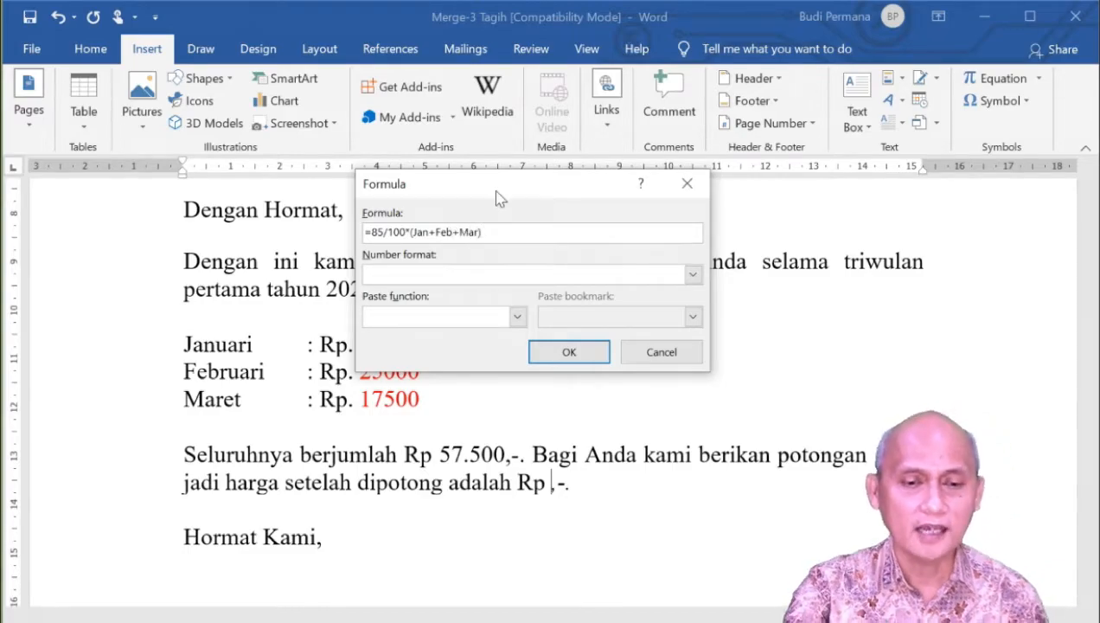
Step: Insert the discounted price formula with the number format #.##0 and save the letter
click(475, 279)
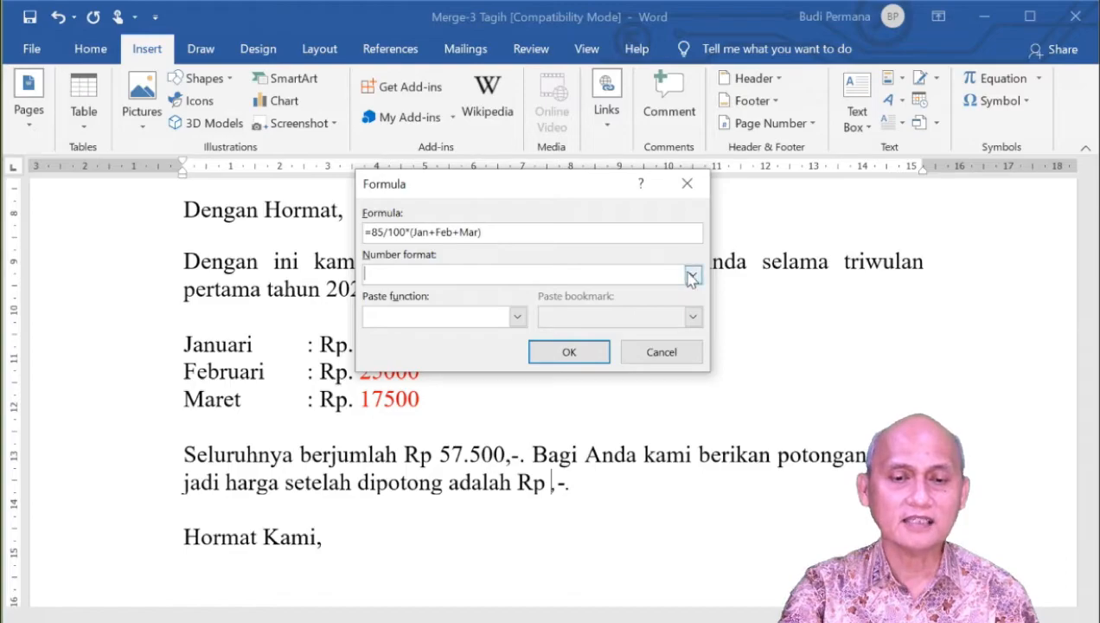
click(693, 274)
click(439, 298)
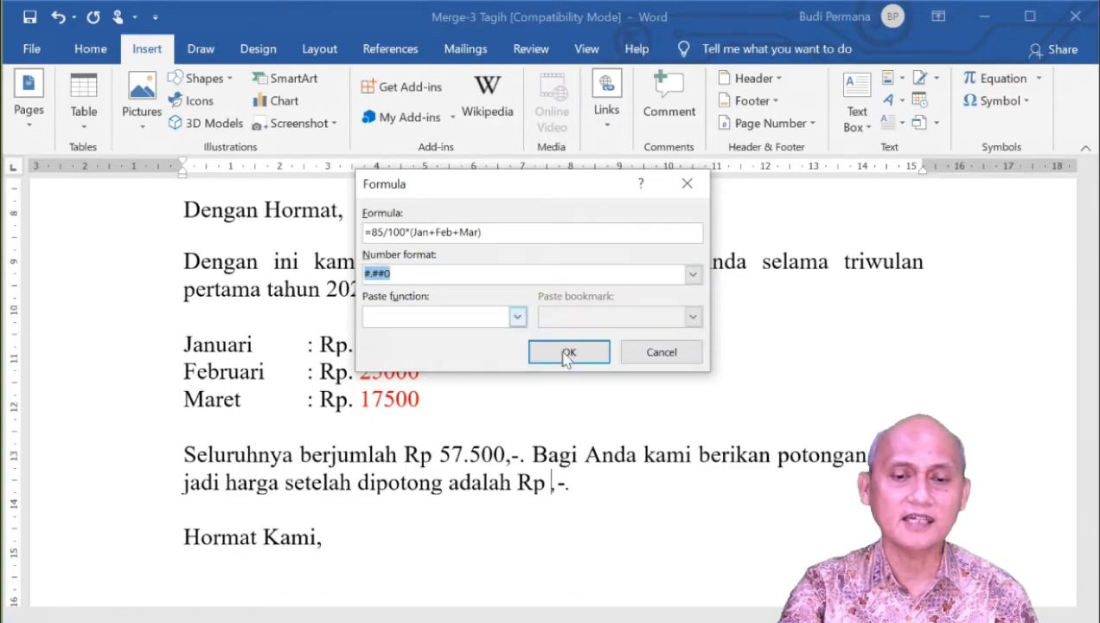
click(567, 353)
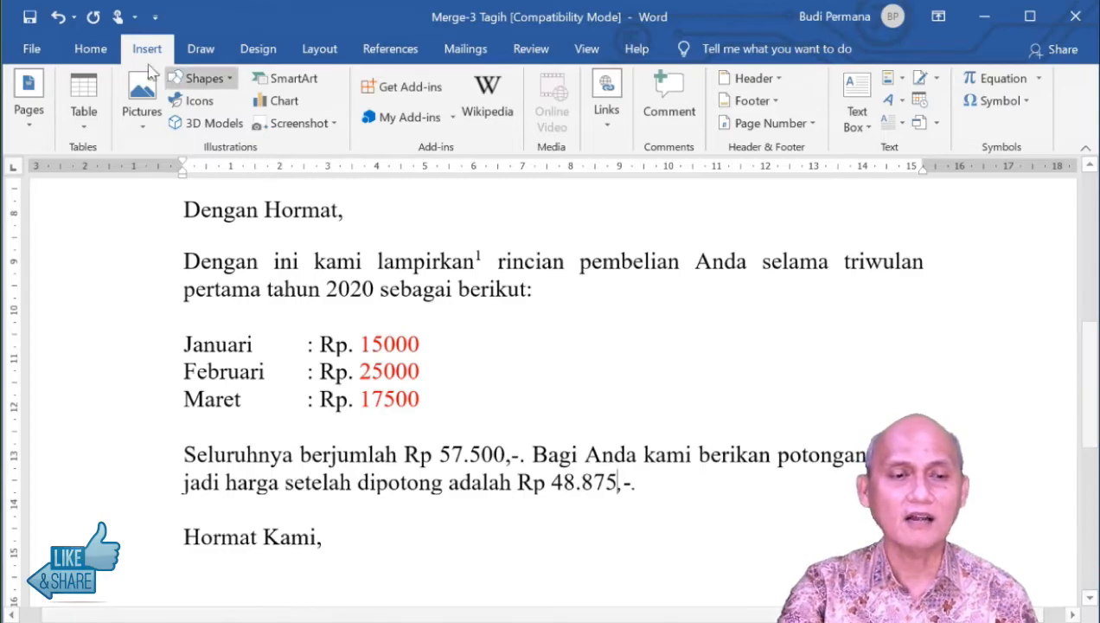
click(32, 17)
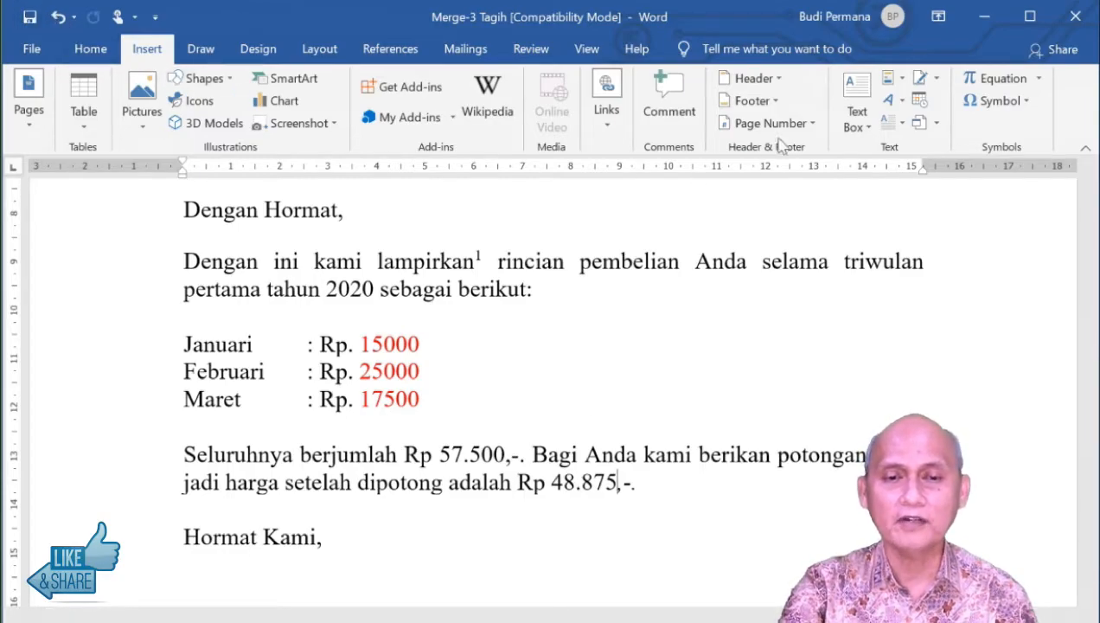
Step: Preview the total and discounted price in the letter for the second, third and fourth recipients
click(467, 51)
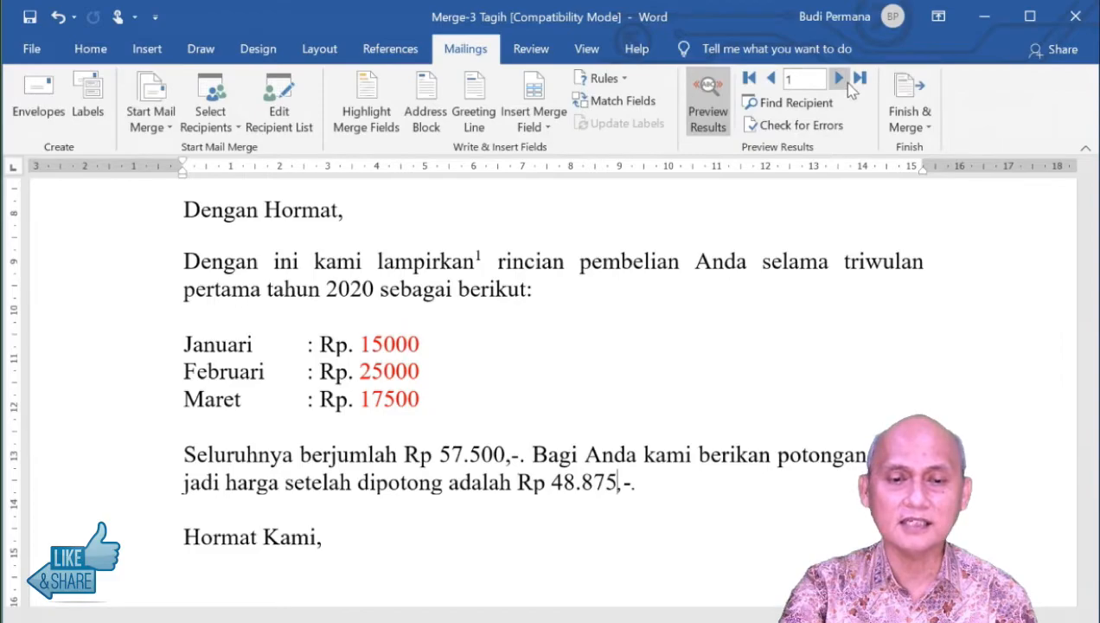
click(840, 80)
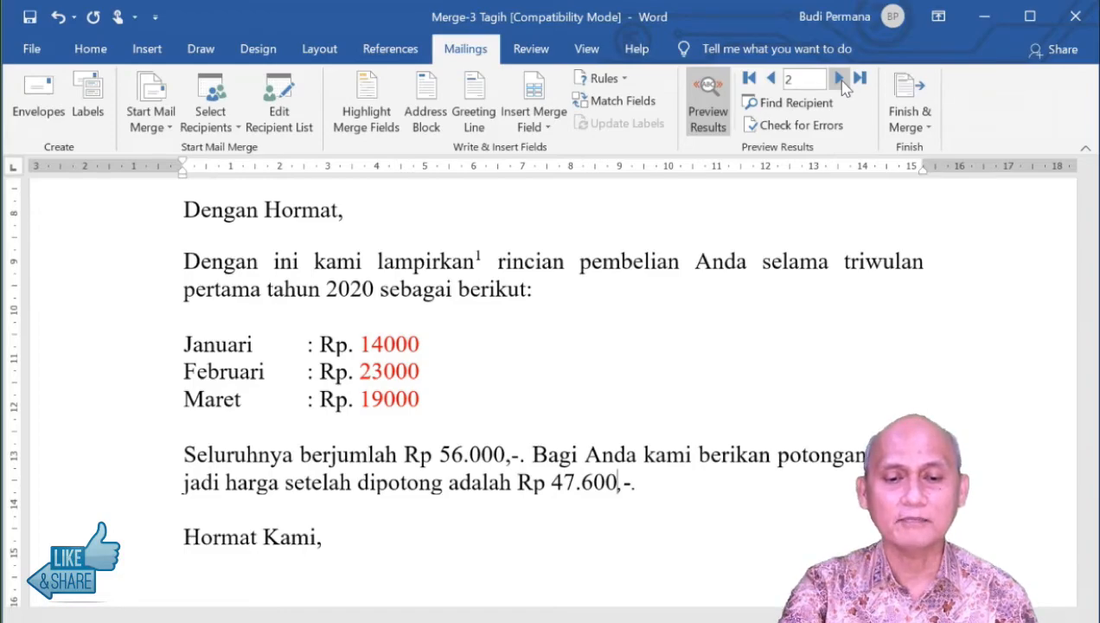
click(841, 79)
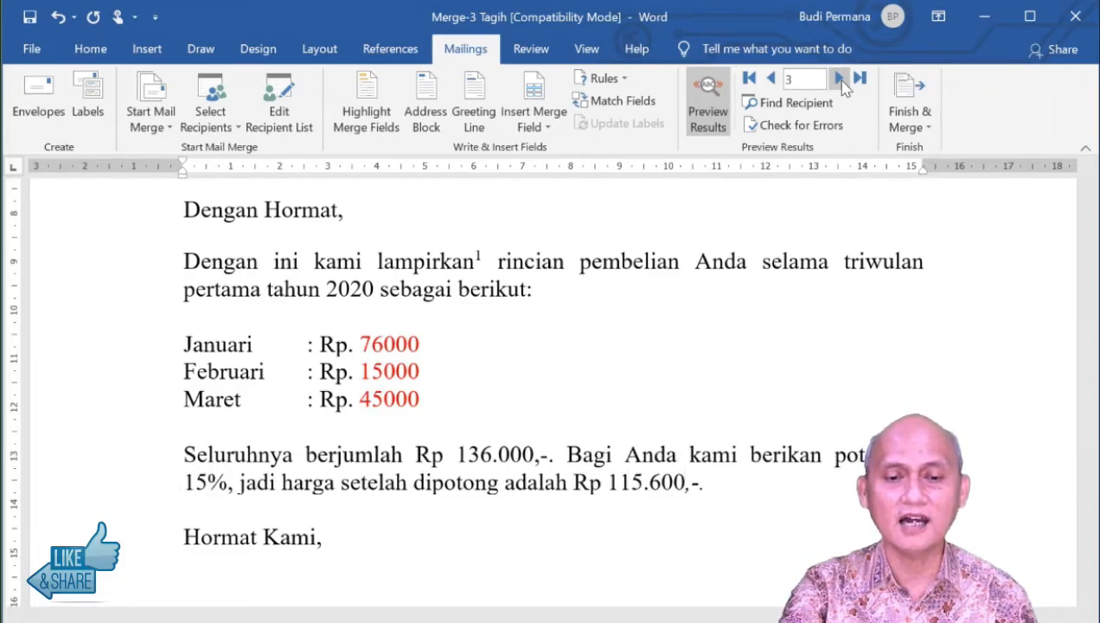
click(839, 80)
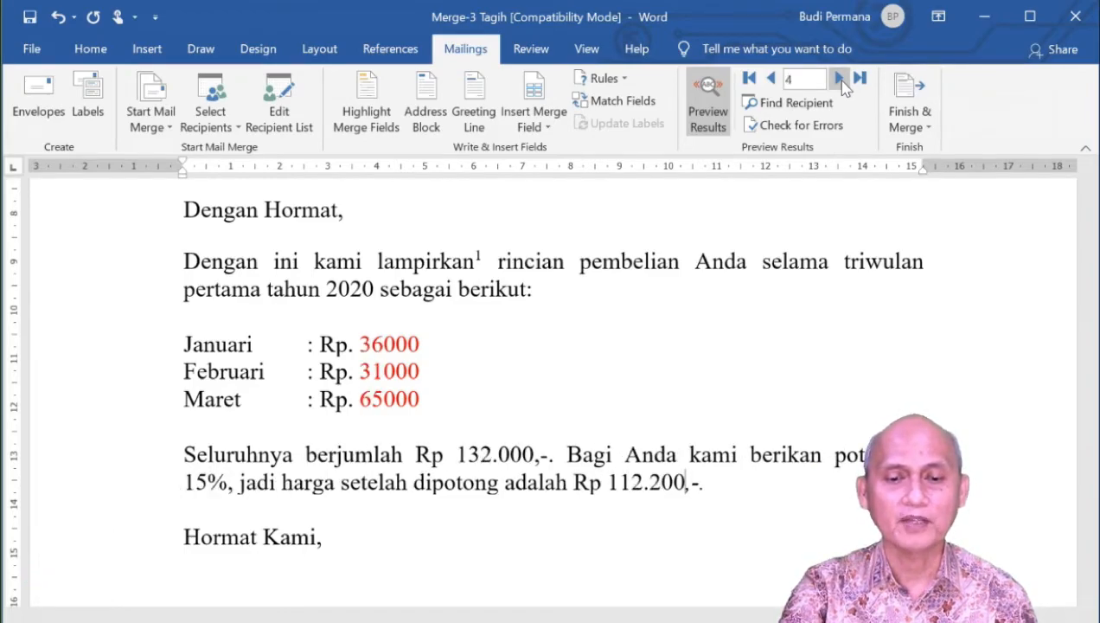